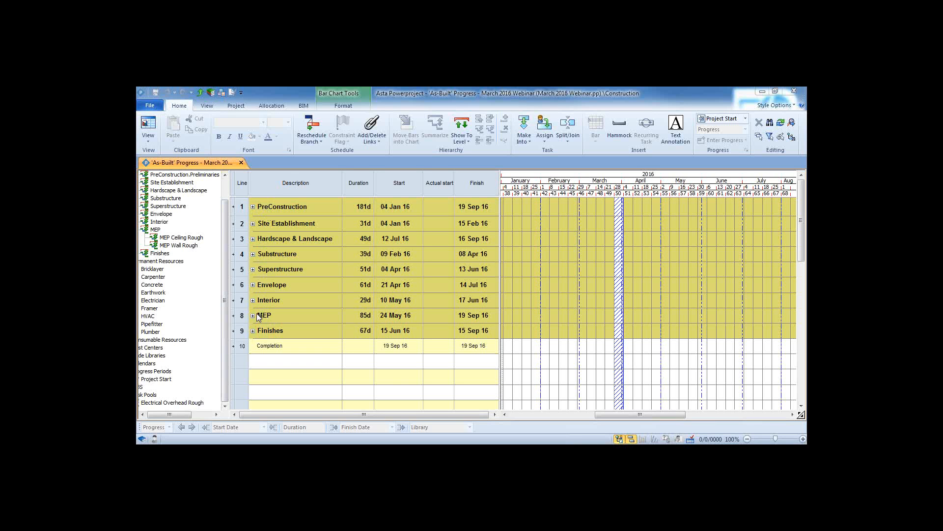
Step: Open the MEP chart and expand the Electrical Ceiling Rough bar into one line per task
left_click(155, 230)
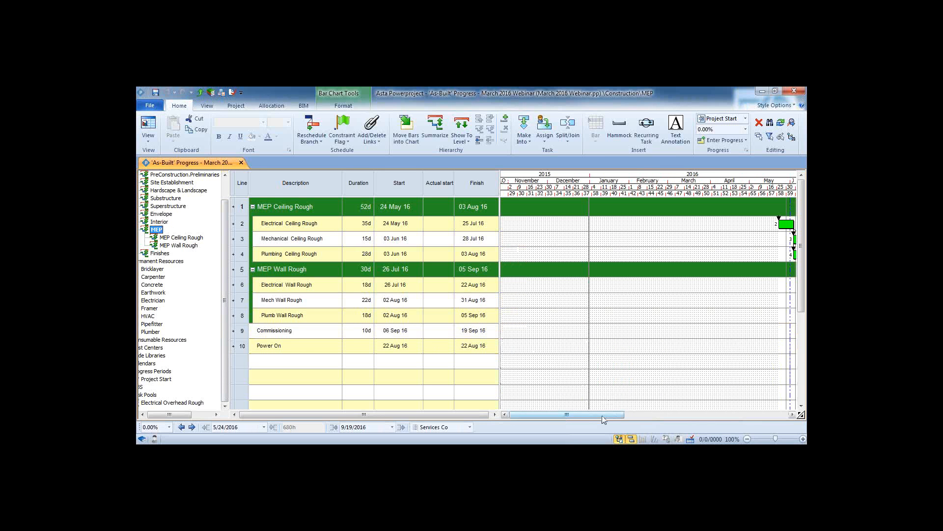
left_click_drag(600, 414, 695, 426)
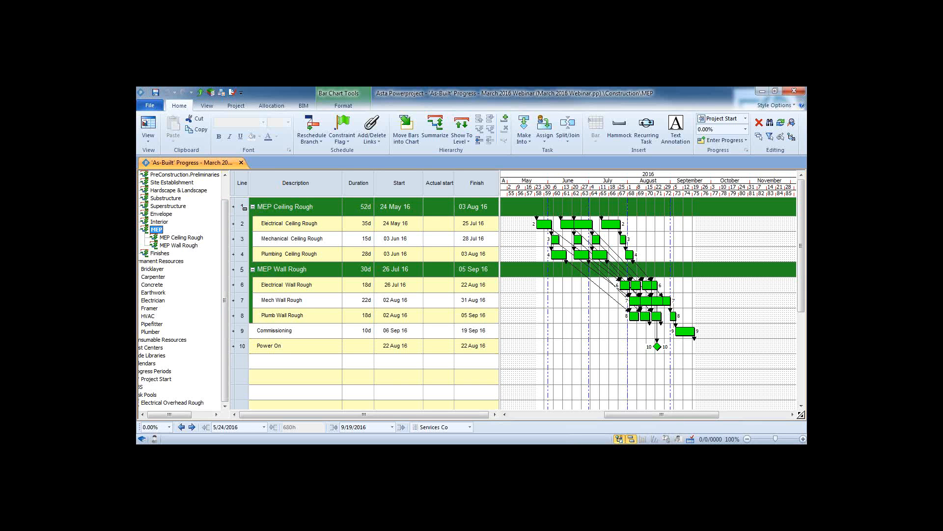
left_click(242, 207)
left_click(242, 269)
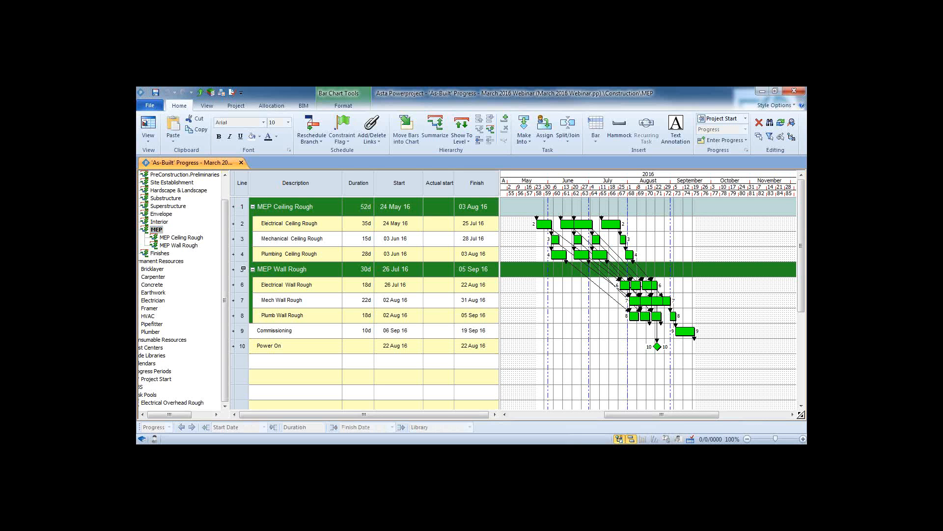
left_click(234, 224)
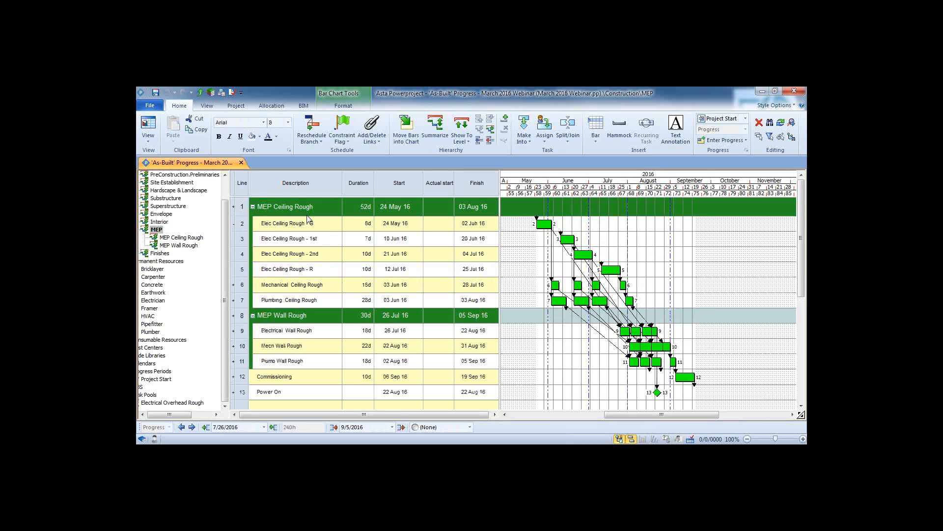
left_click_drag(241, 224, 241, 268)
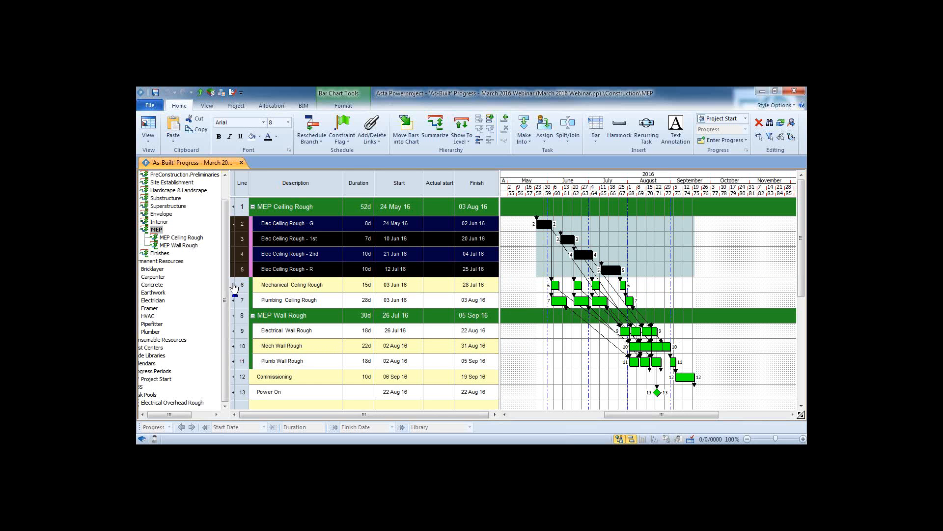
Step: Open the MEP Ceiling Rough chart and select the four Elec Ceiling Rough task lines
left_click(185, 239)
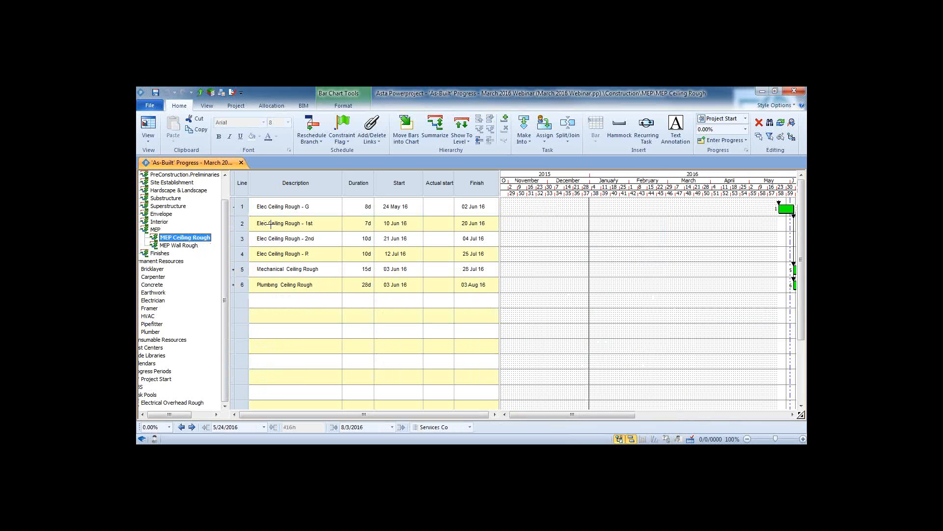
left_click_drag(626, 417, 722, 418)
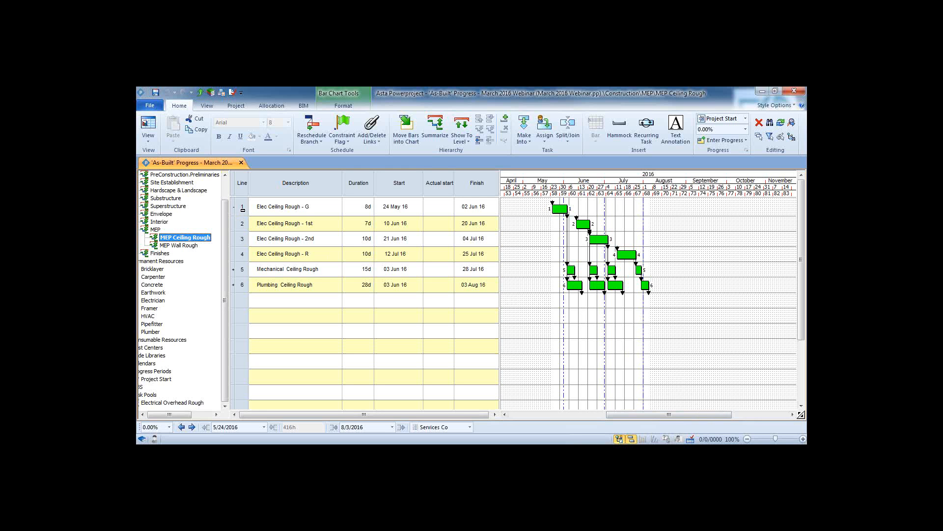
left_click(242, 209)
left_click(242, 212)
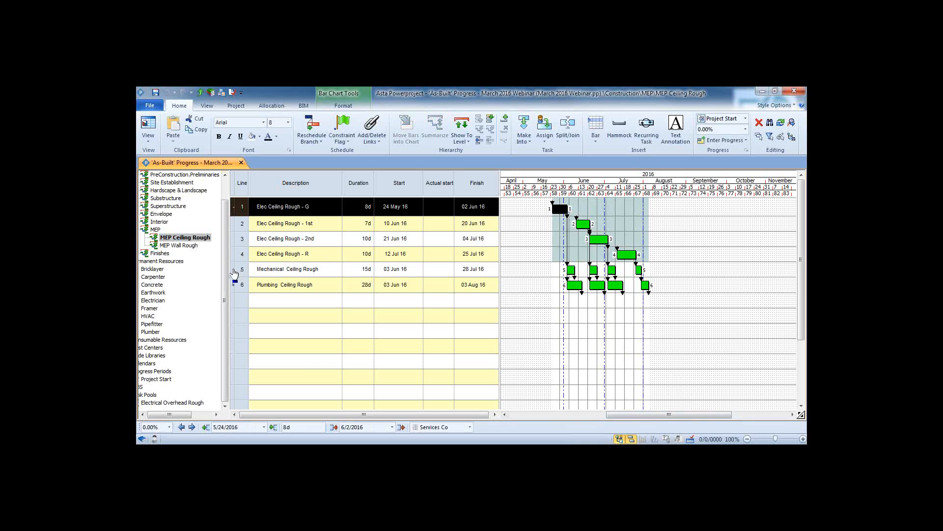
left_click_drag(241, 211, 241, 252)
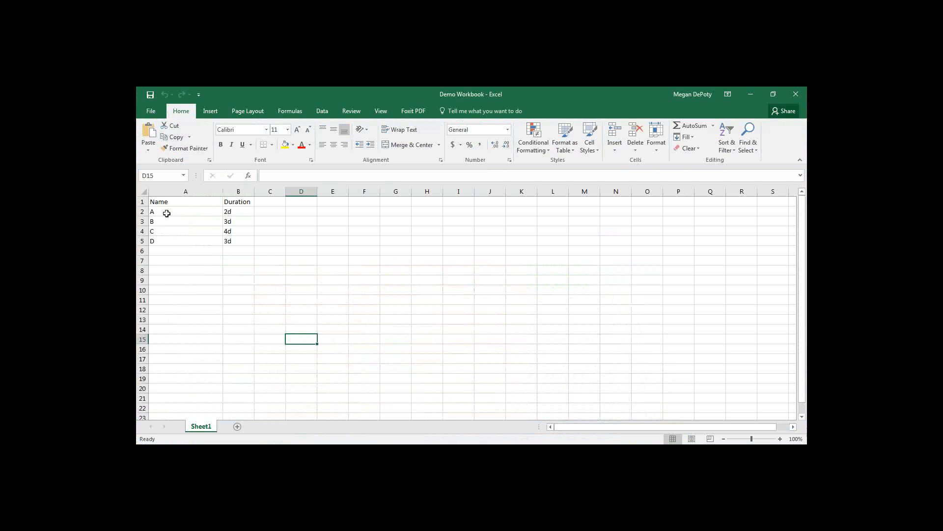
Step: Copy tasks A to D with their durations from the Excel workbook and paste them below Plumbing Ceiling Rough in Asta Powerproject
left_click_drag(162, 211, 230, 249)
key("ctrl+c")
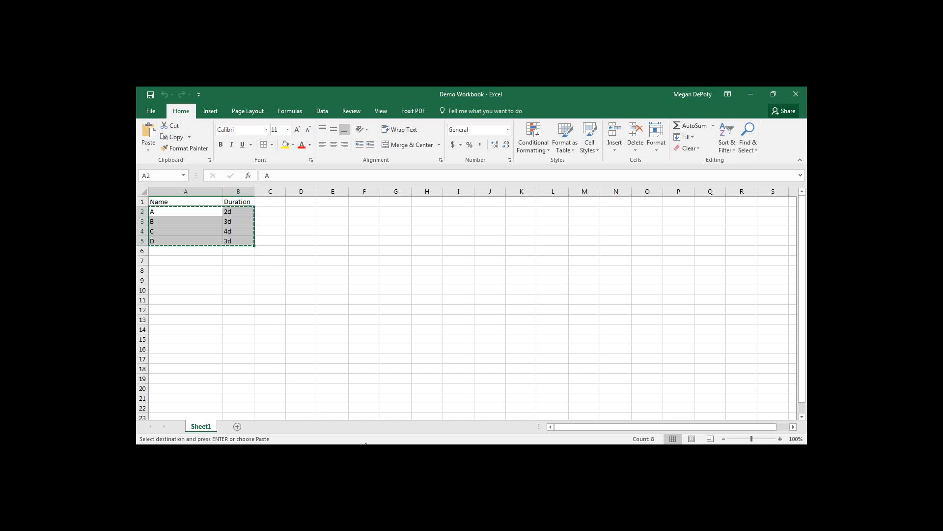
left_click(383, 451)
left_click_drag(286, 305, 358, 316)
right_click(358, 316)
left_click(404, 141)
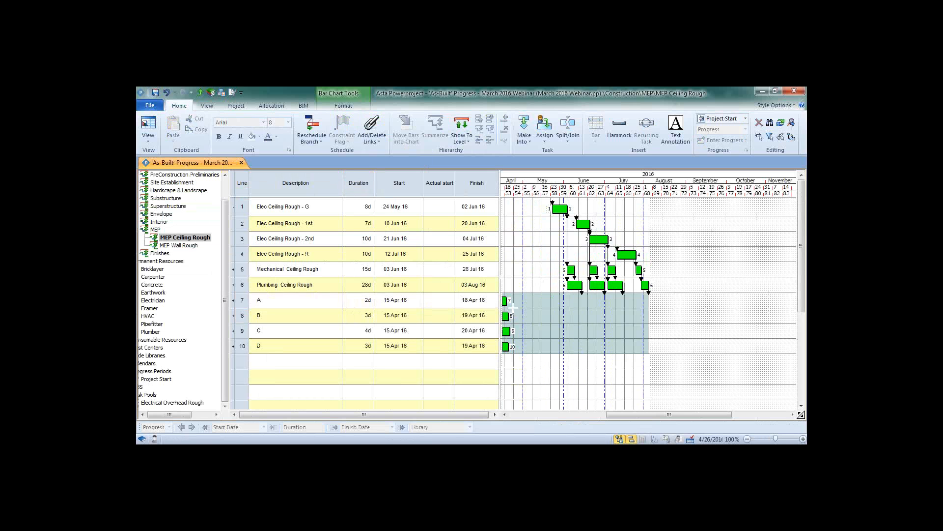
Step: Link tasks A, B, C and D to each other in sequence
left_click_drag(507, 300, 504, 319)
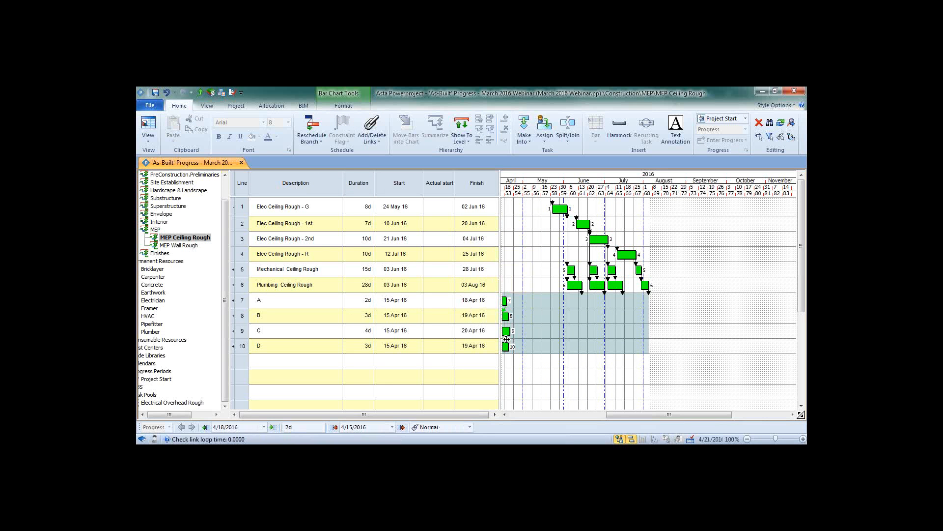
left_click_drag(509, 332, 532, 349)
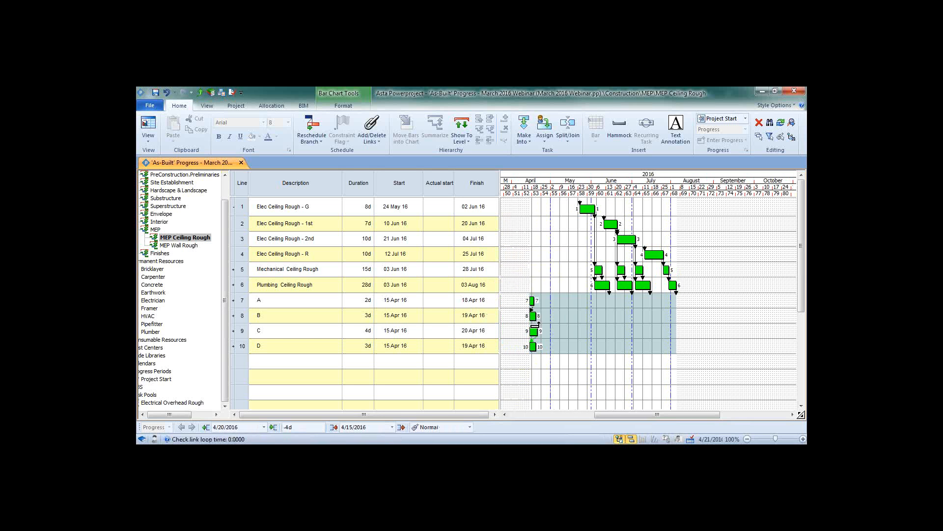
left_click(532, 323)
Step: Link the start of Elec Ceiling Rough - G to the start of task A and reschedule the project
left_click_drag(582, 211, 531, 305)
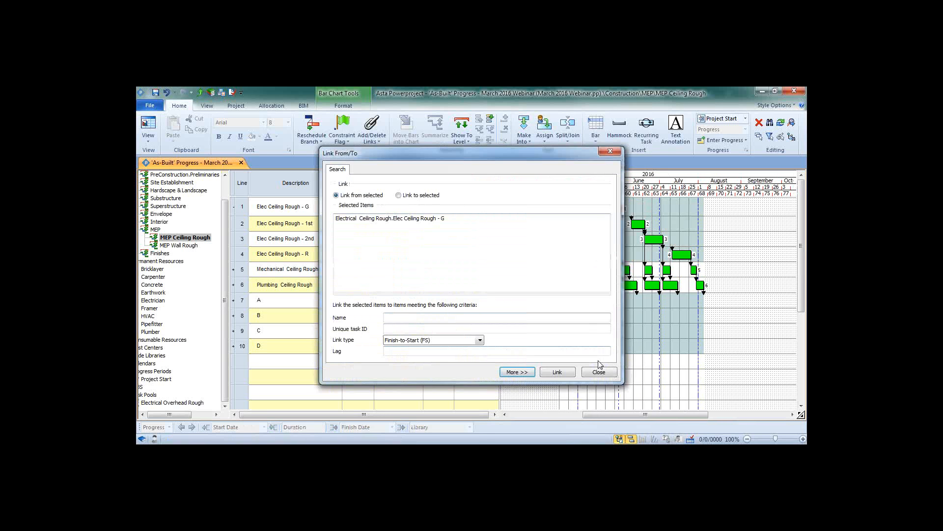
left_click(599, 366)
left_click_drag(608, 213, 564, 299)
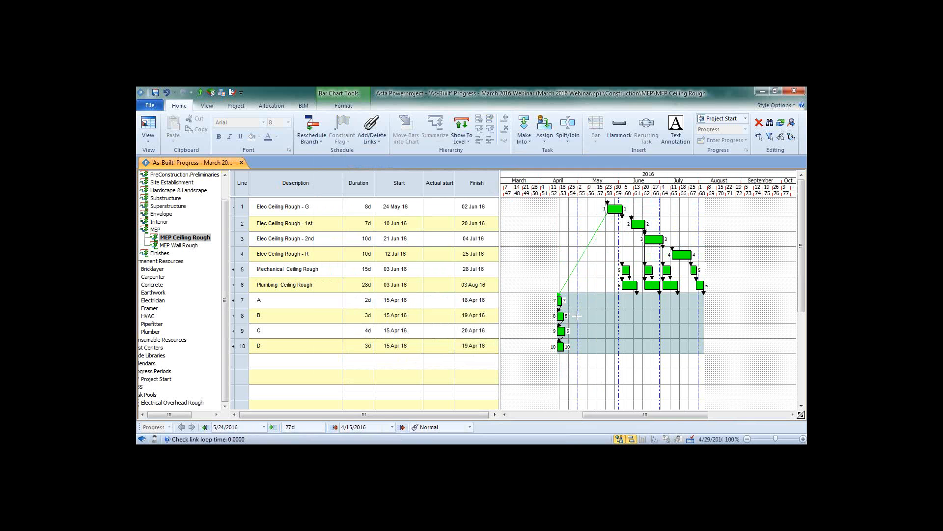
key("F9")
key("Return")
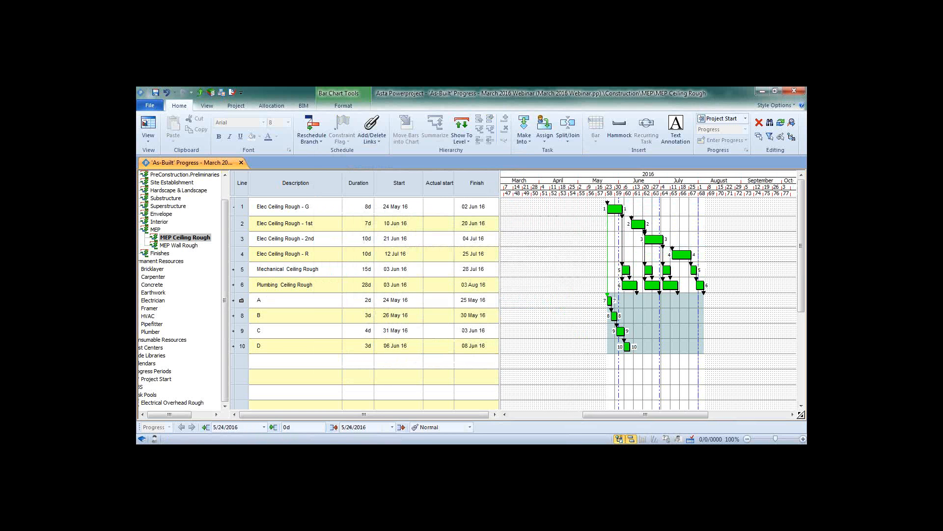
Step: Delete the pasted tasks A to D from the MEP Ceiling Rough chart
left_click_drag(241, 299, 241, 346)
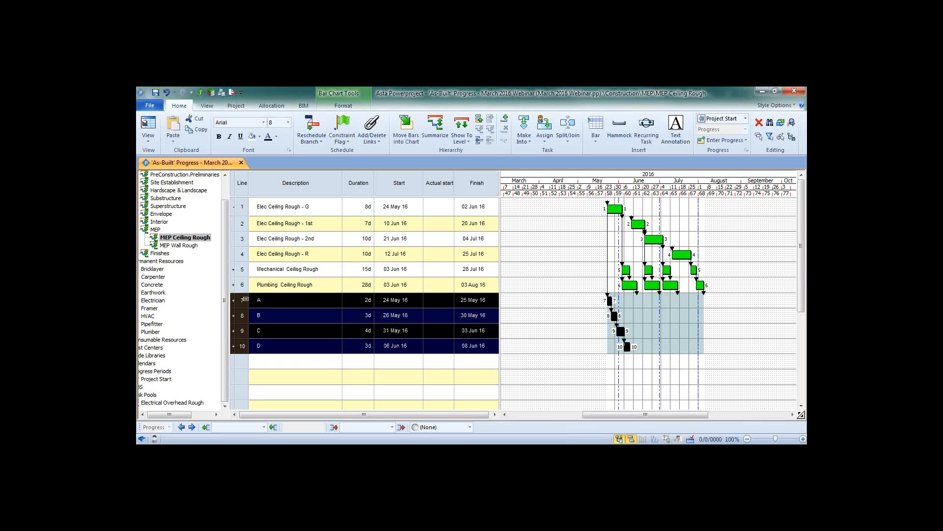
left_click(178, 415)
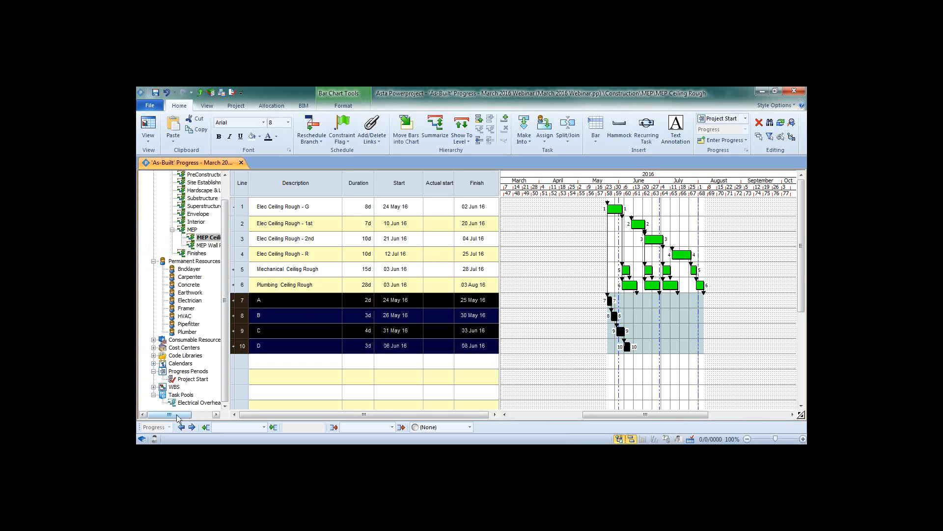
key("Delete")
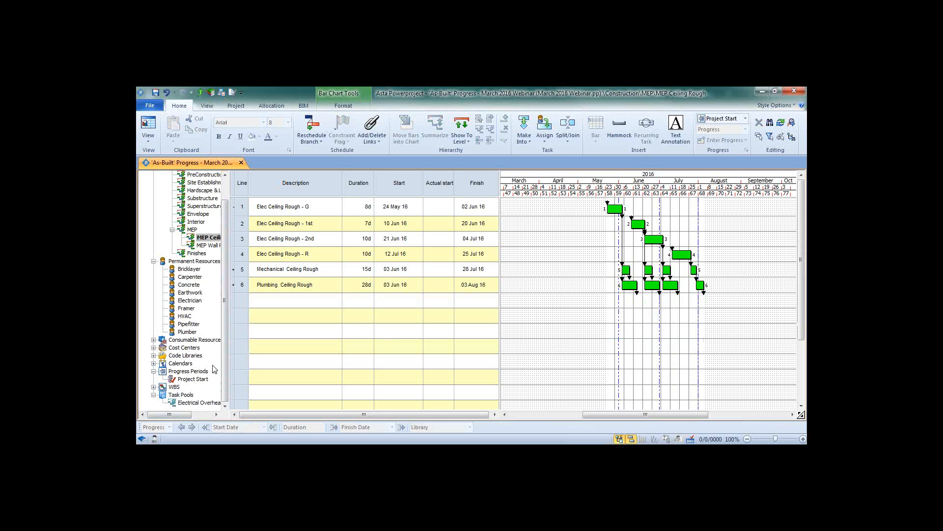
Step: Add the Electrical Overhead Rough task pool to the chart below Plumbing Ceiling Rough and expand its tasks
left_click(188, 394)
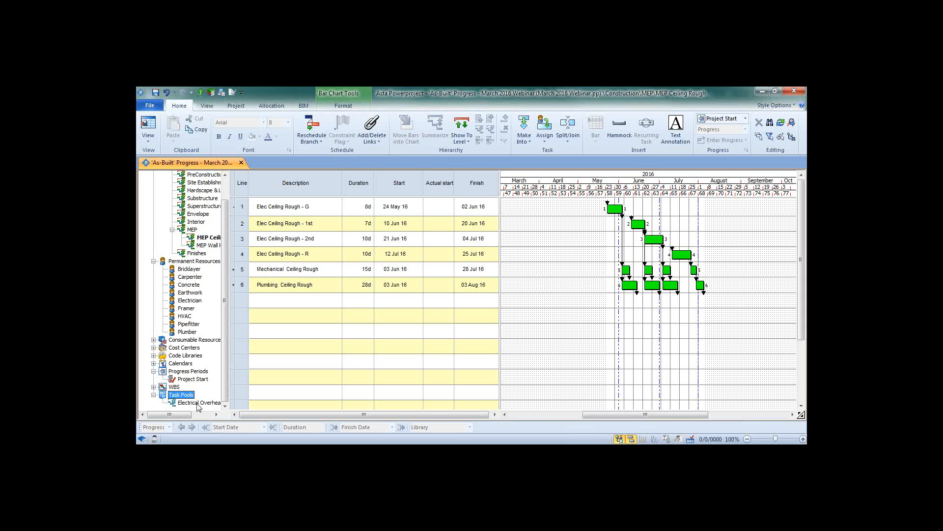
left_click_drag(198, 407, 648, 287)
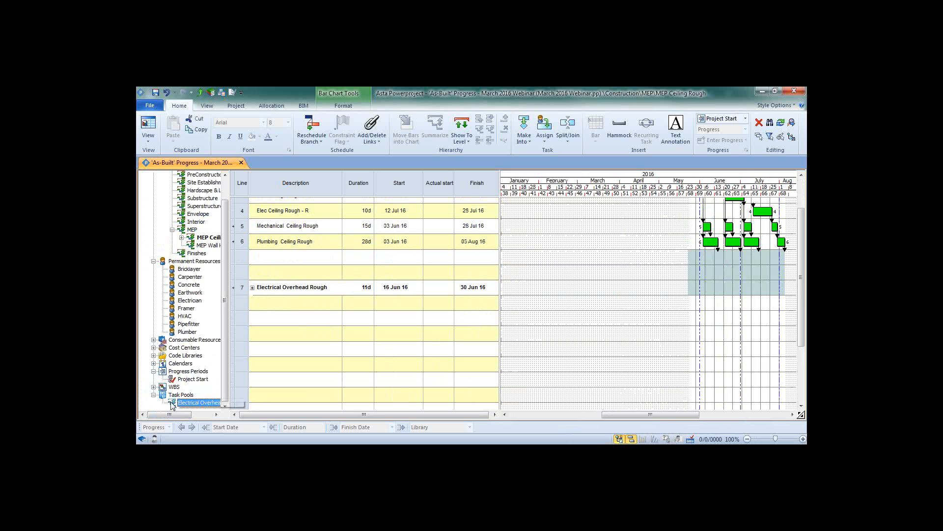
left_click(252, 287)
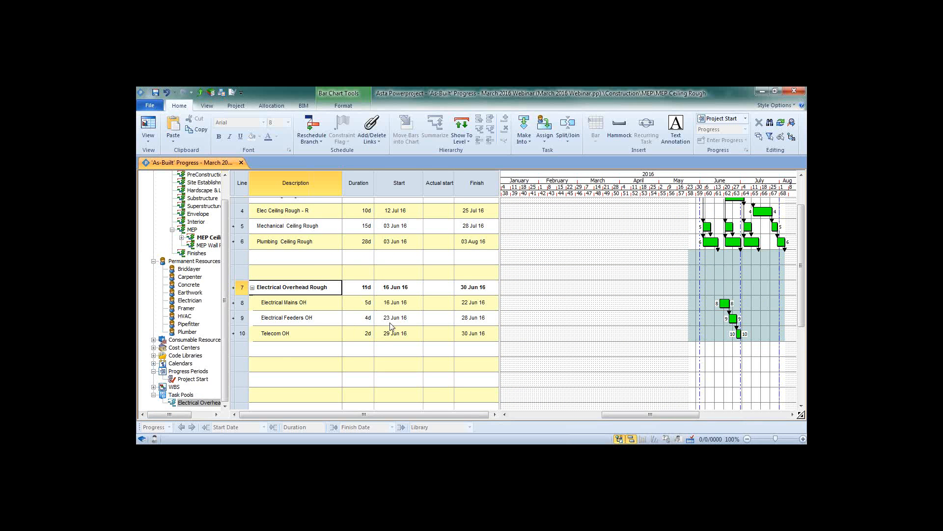
Step: Delete the two blank lines between Plumbing Ceiling Rough and Electrical Overhead Rough
scroll(392, 325, "up", 2)
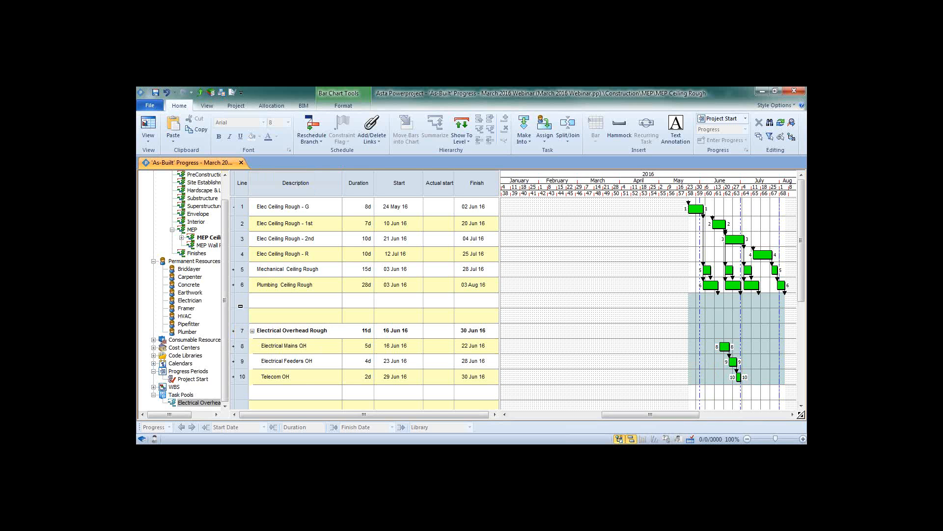
left_click_drag(239, 297, 241, 315)
key("Delete")
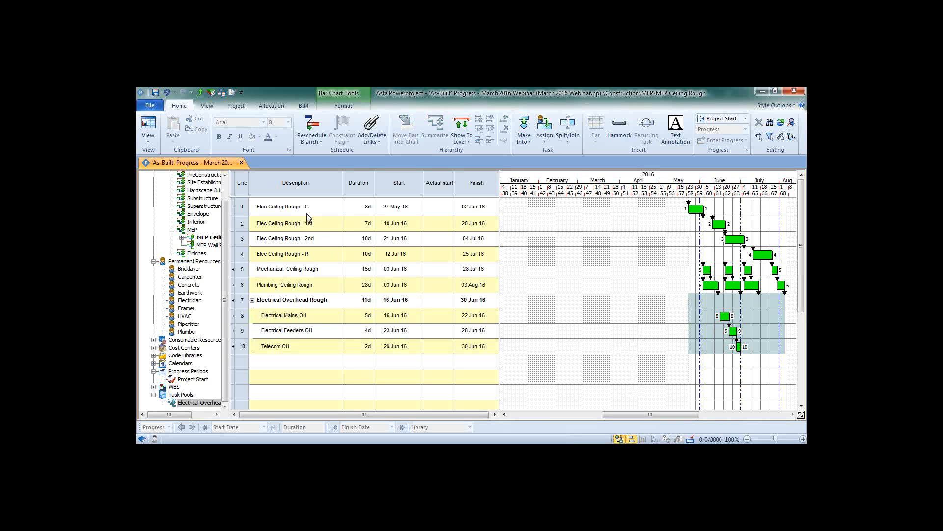
Step: Link the start of Elec Ceiling Rough - G to the start of Electrical Mains OH and reschedule the project
left_click_drag(692, 215, 723, 320)
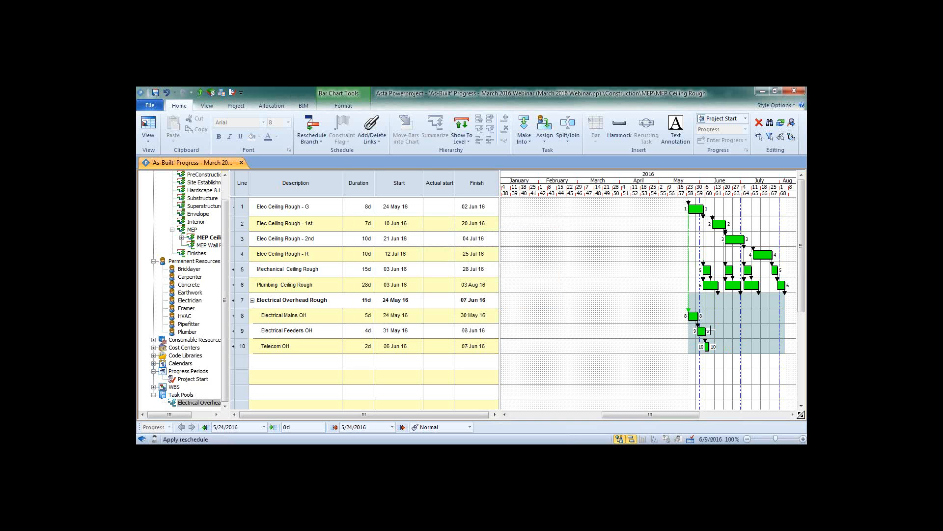
left_click(240, 305)
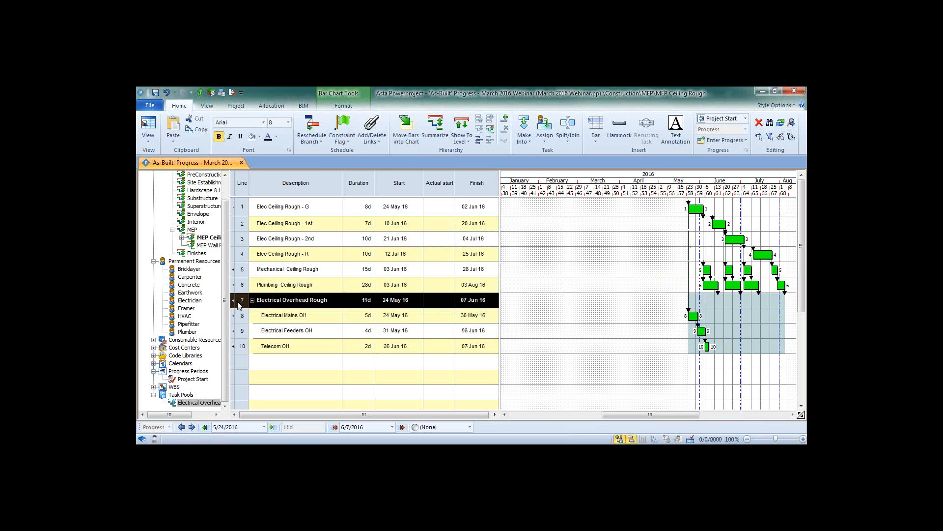
left_click(244, 209)
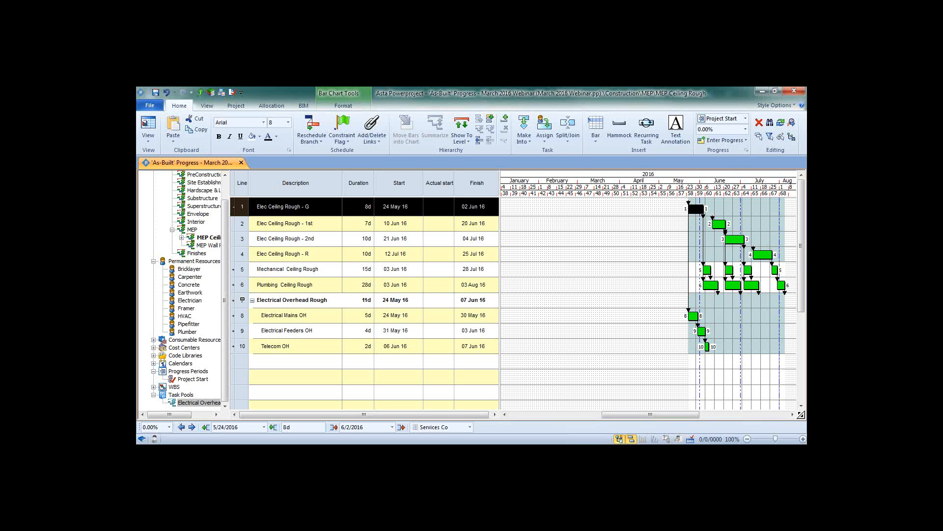
left_click(242, 301)
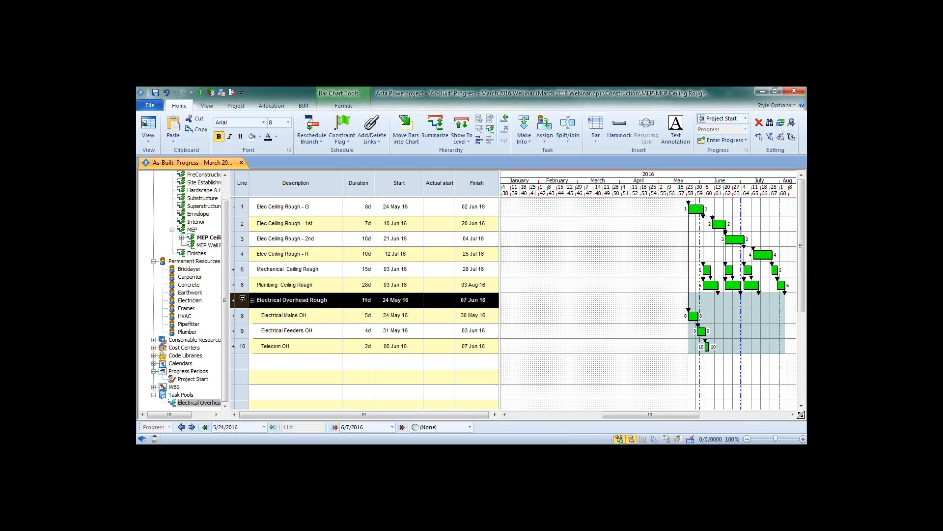
left_click_drag(242, 299, 245, 339)
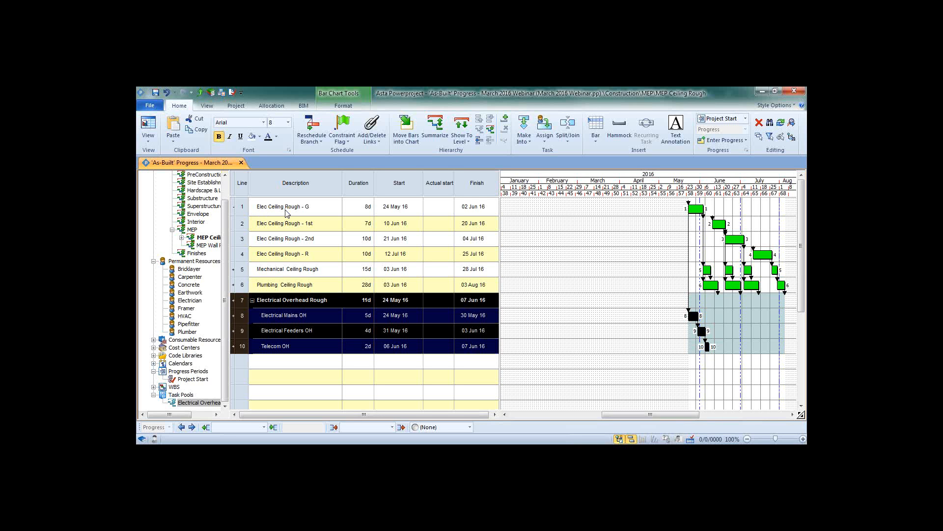
left_click(544, 299)
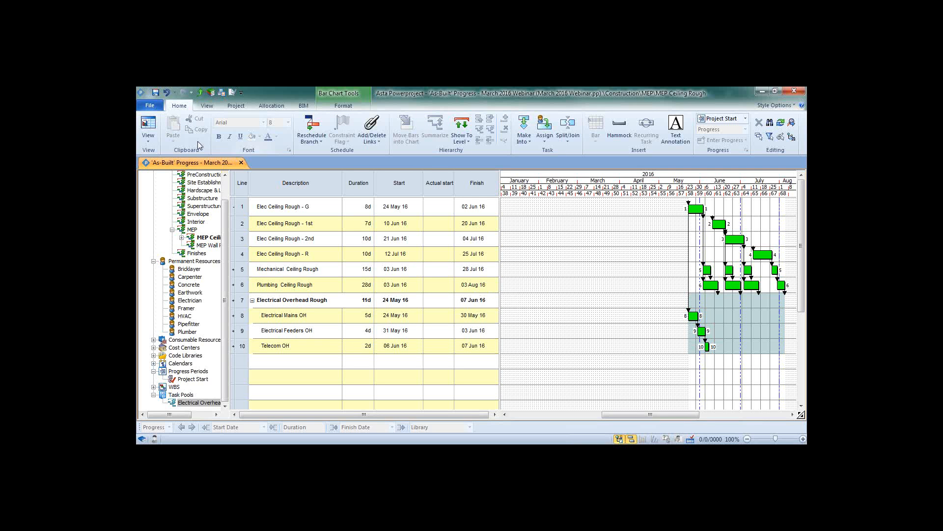
Step: Open the Resource Assignment view on the MEP Ceiling Rough chart and expand Electrical Overhead Rough
left_click(149, 140)
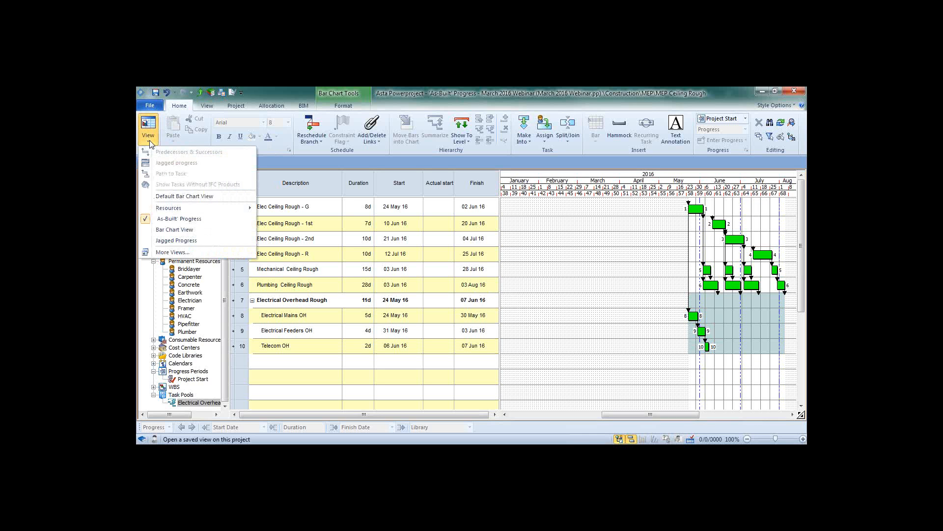
mouse_move(224, 209)
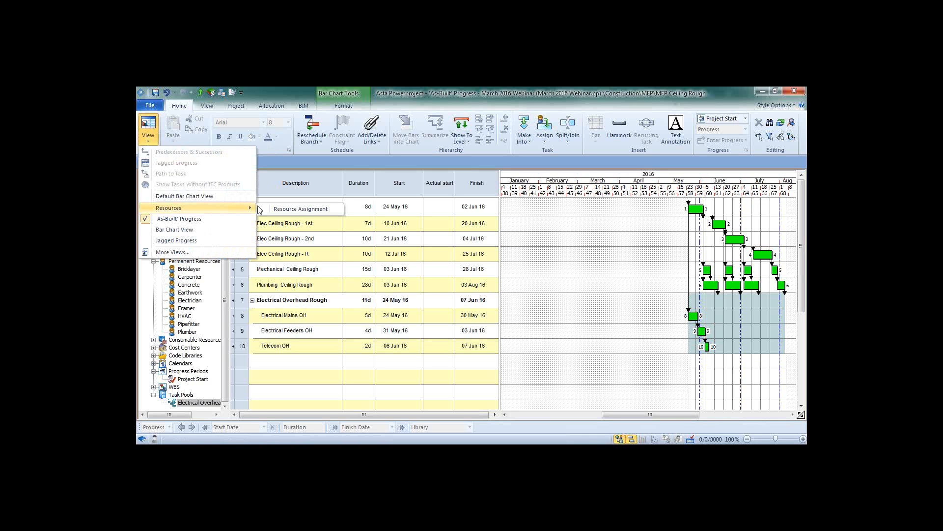
left_click(282, 209)
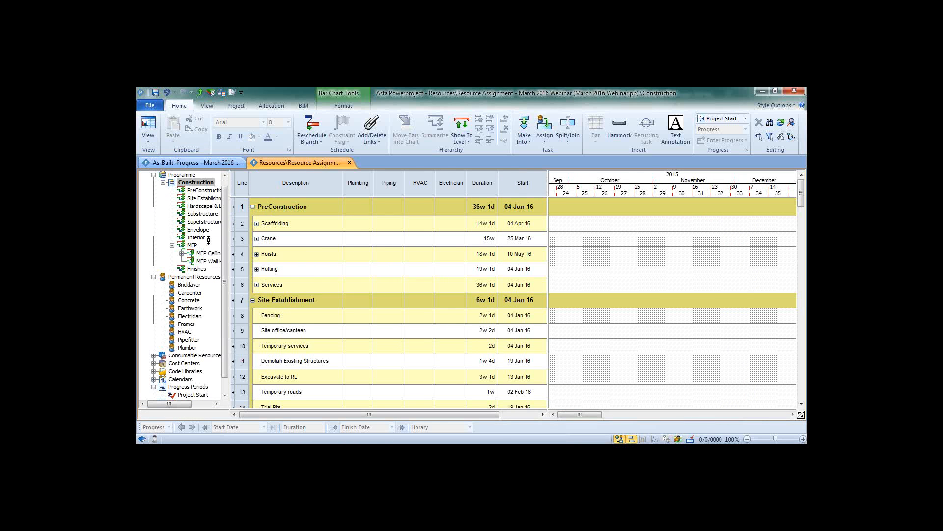
left_click(205, 253)
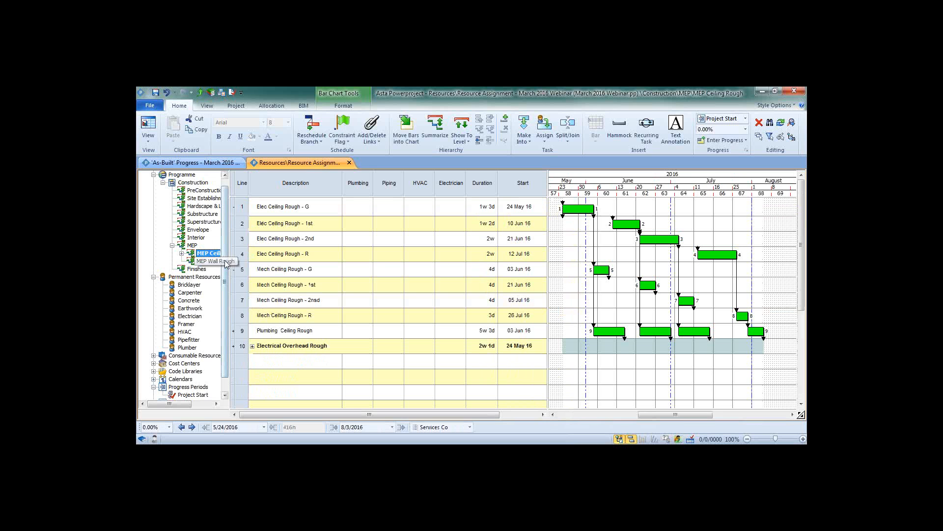
left_click(253, 346)
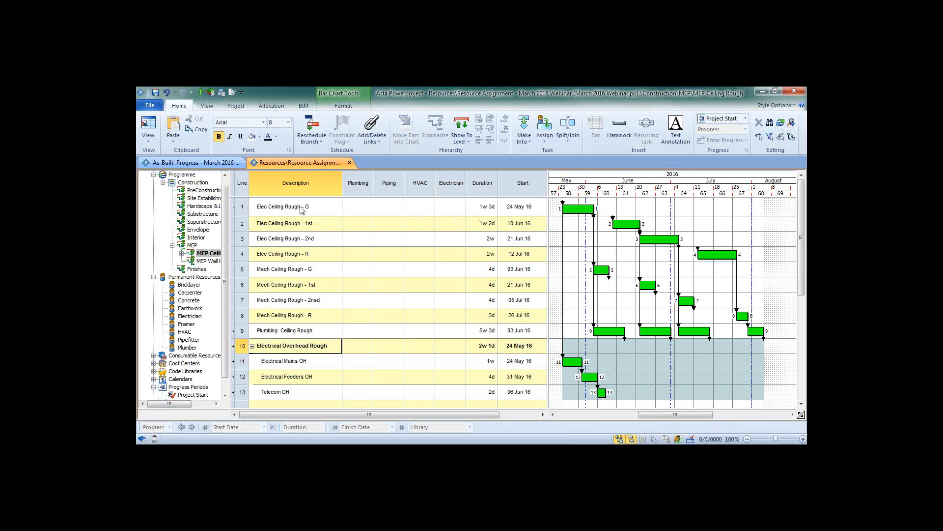
Step: Assign Electrician hours to the overhead tasks: 200 for Electrical Mains OH, 300 for Electrical Feeders OH and 50 for Telecom OH
scroll(304, 211, "down", 4)
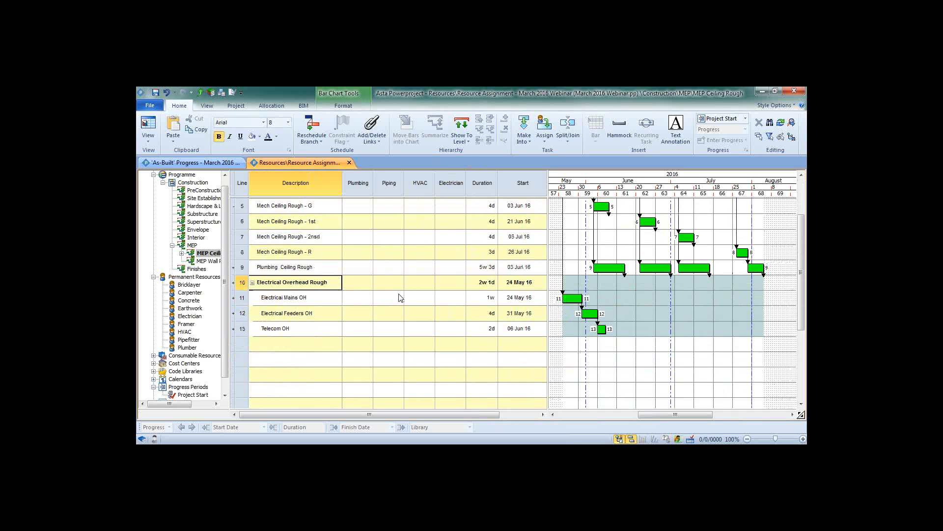
double_click(455, 301)
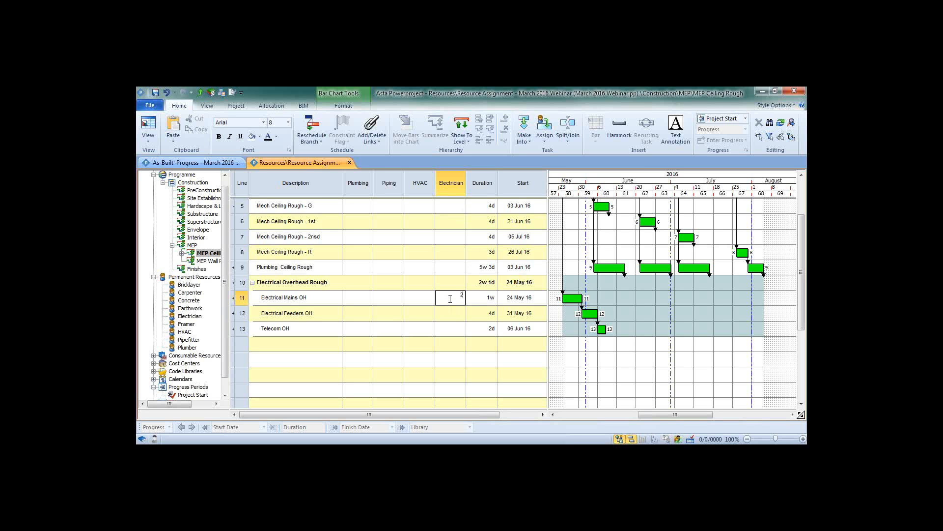
type("200")
key("Return")
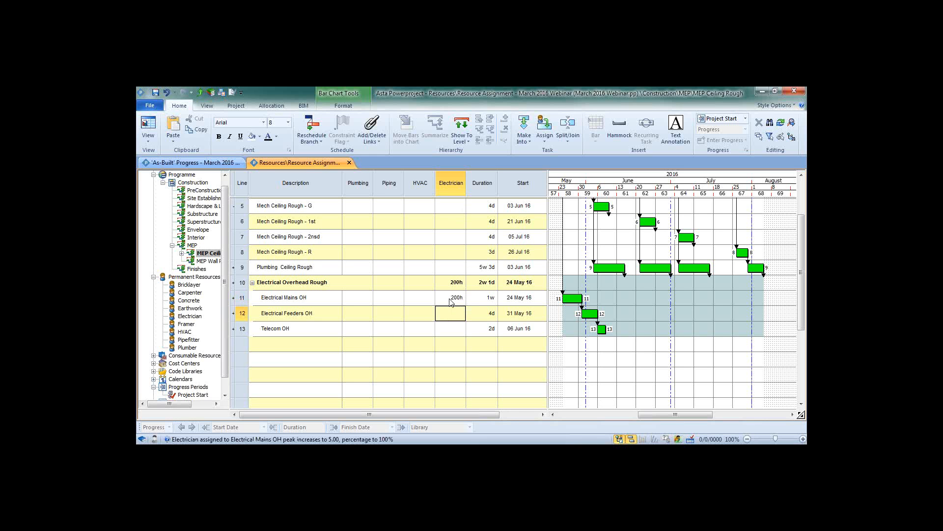
type("300")
key("Return")
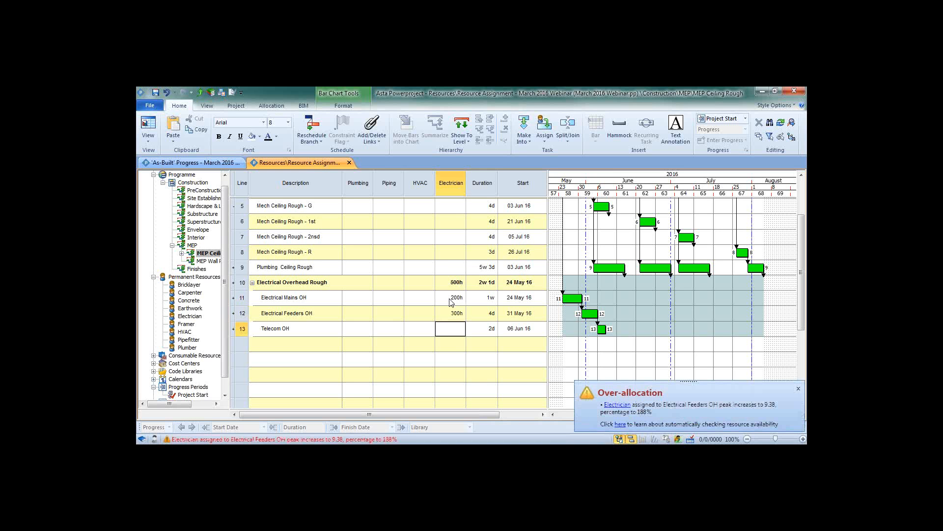
type("50")
key("Return")
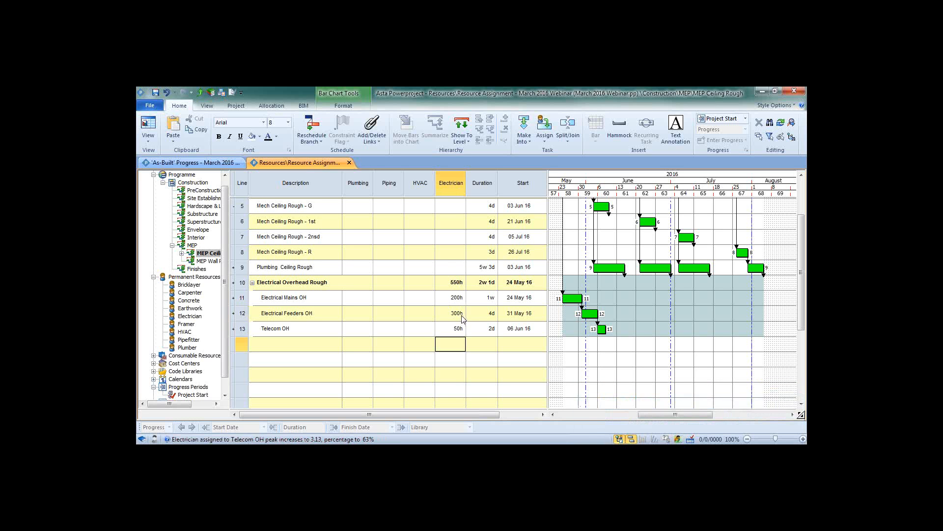
Step: Display the resource allocations beneath their tasks and select the Electrician allocation line under each electrical overhead task
scroll(463, 322, "up", 1)
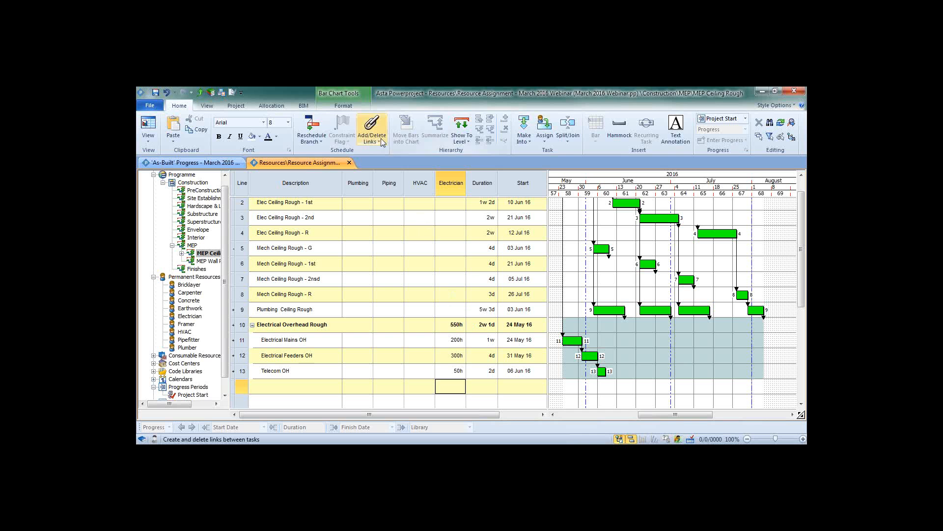
left_click(343, 106)
left_click(487, 121)
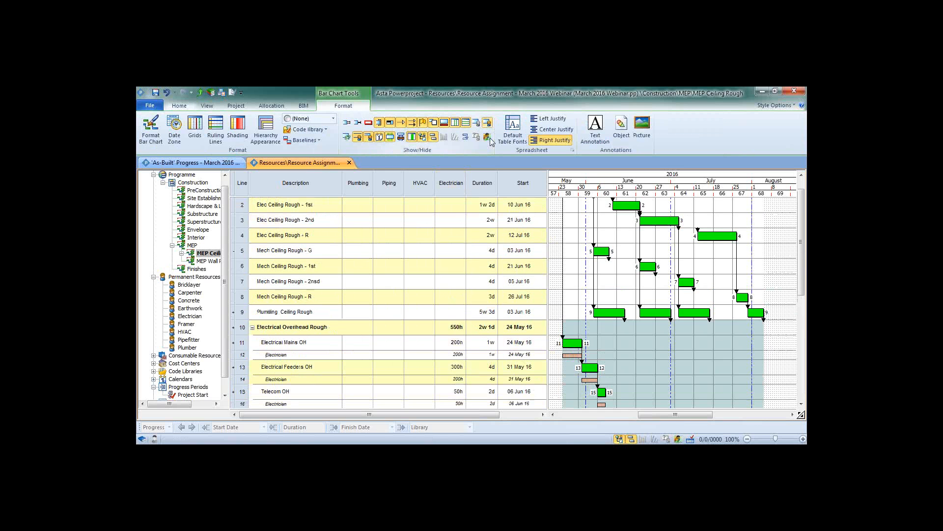
scroll(386, 314, "down", 2)
left_click(243, 269)
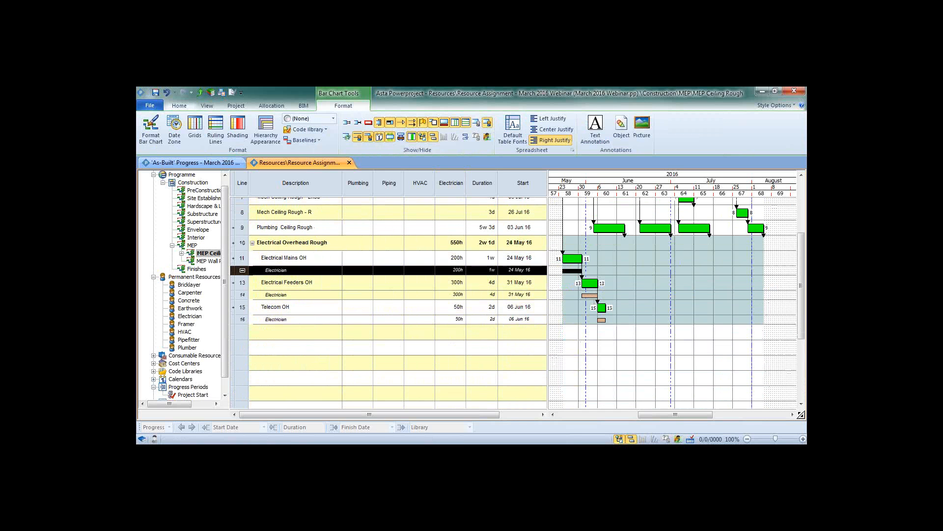
left_click(243, 294)
left_click(243, 320)
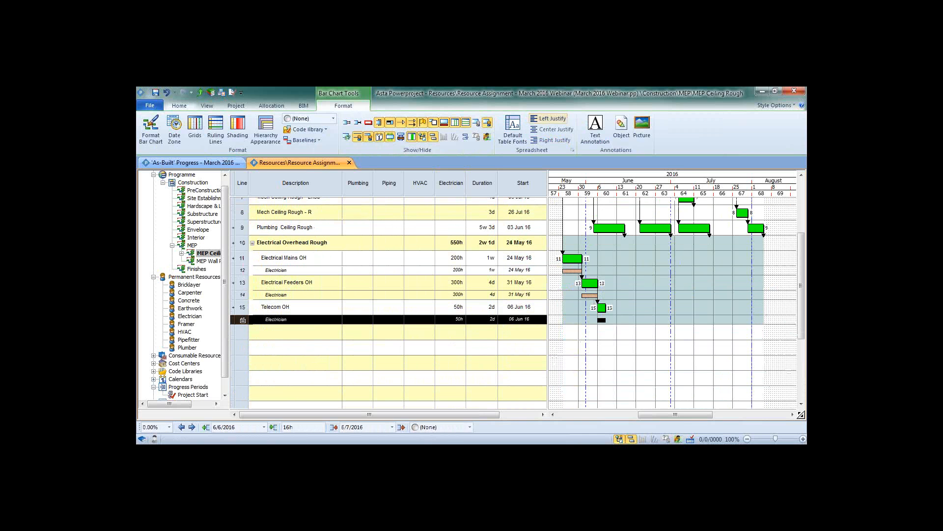
Step: Open the modeling properties of the Electrician allocation on Electrical Mains OH and examine its modeling type and formula
double_click(577, 272)
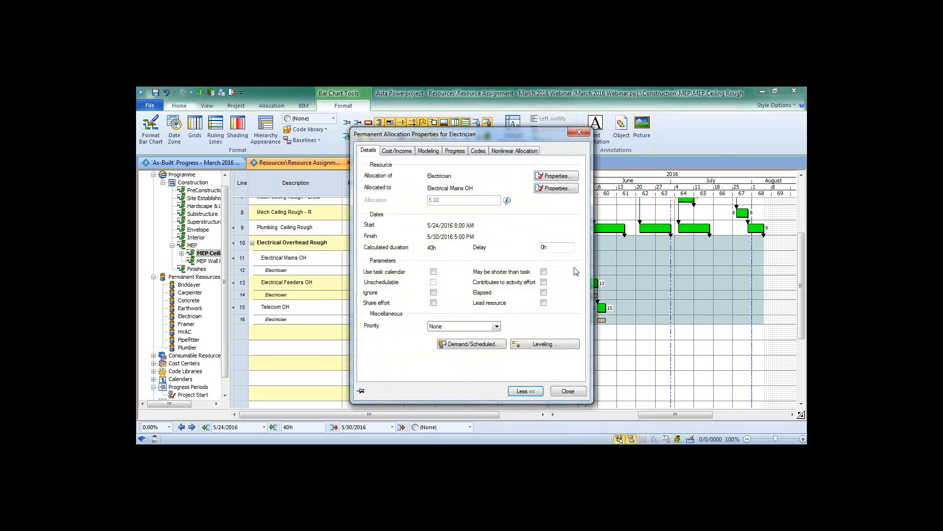
left_click(435, 152)
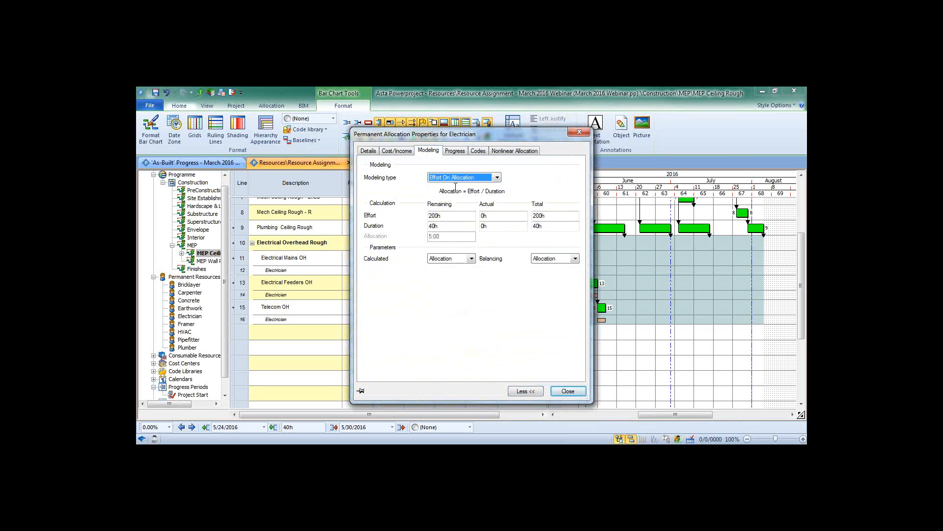
left_click_drag(438, 192, 507, 194)
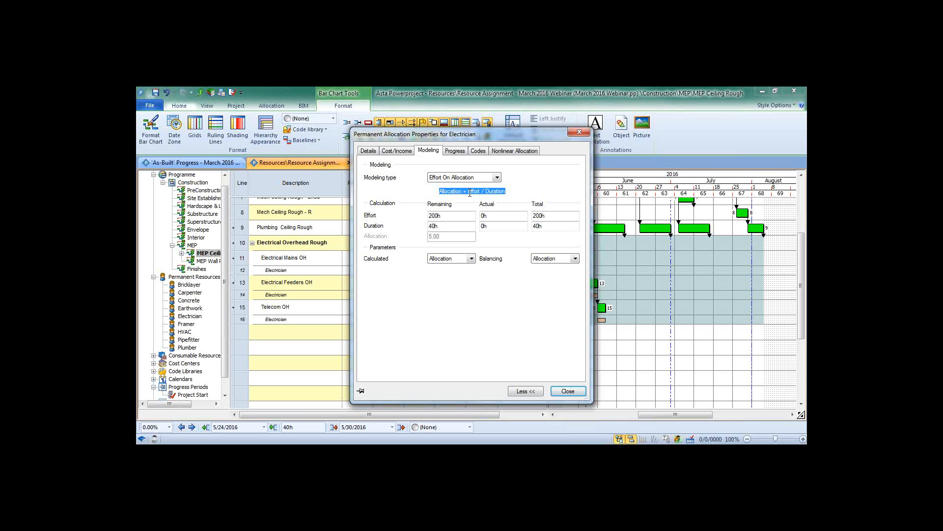
left_click_drag(504, 194, 438, 195)
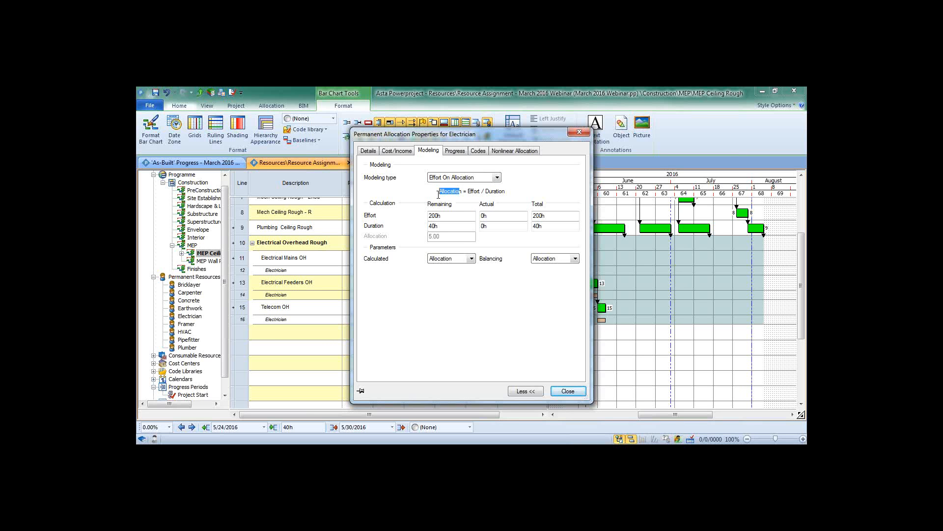
left_click(471, 199)
Step: Try Duration and Effort as the calculated parameter, compare their formulas, and set it back to Allocation
left_click(448, 260)
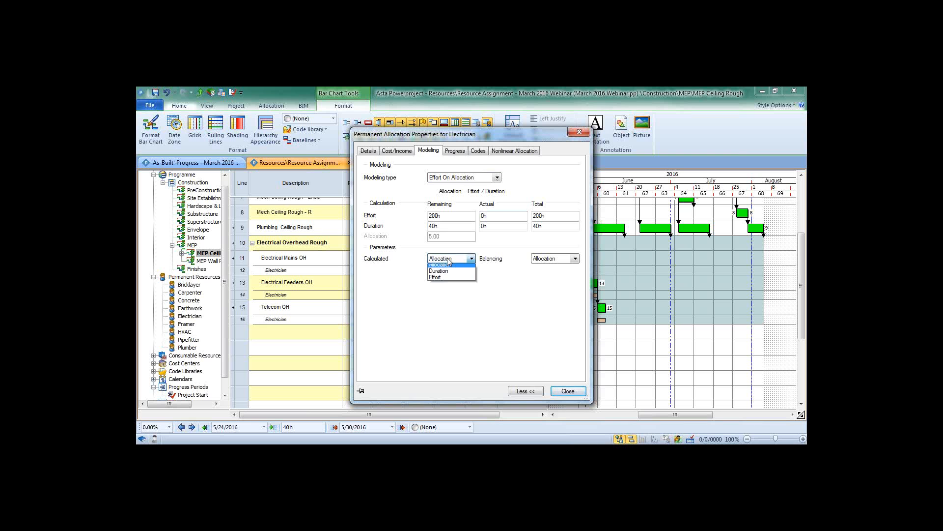
left_click(444, 273)
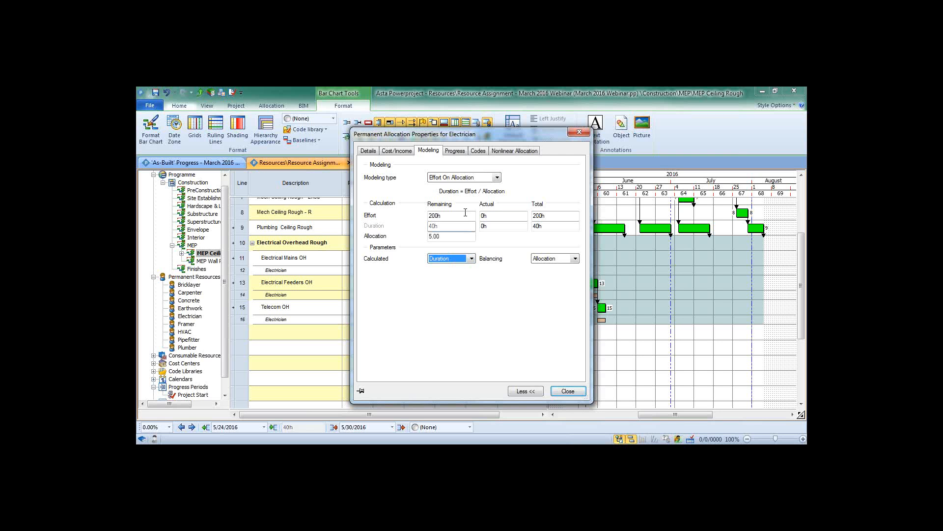
left_click_drag(465, 191, 515, 189)
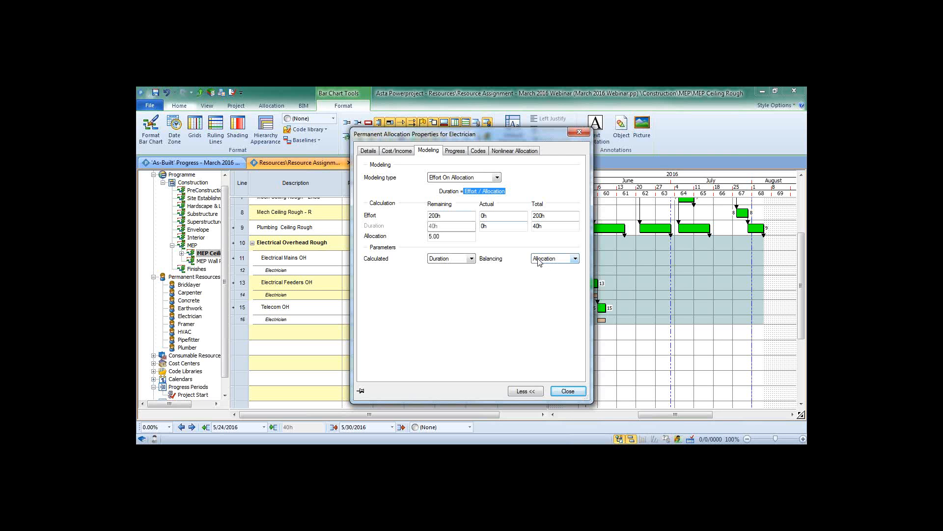
left_click(468, 260)
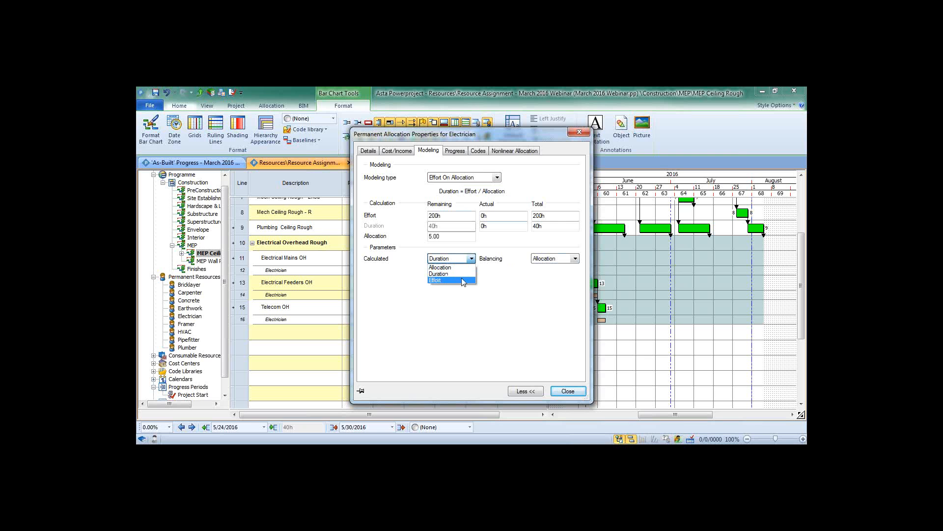
left_click(462, 271)
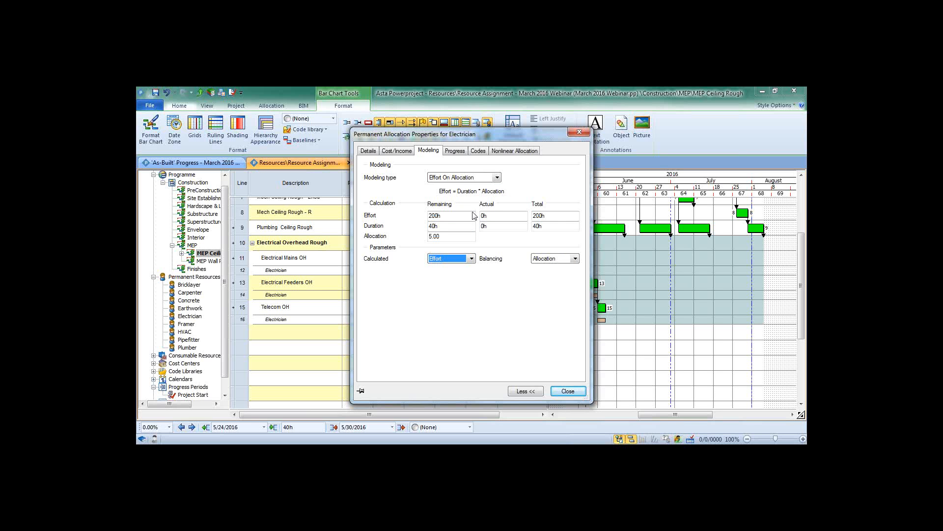
left_click(471, 259)
left_click(468, 268)
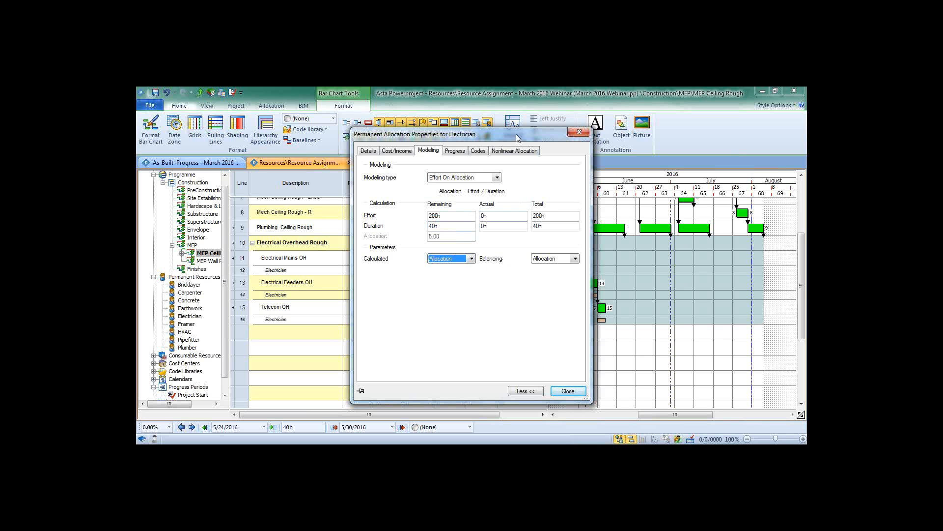
Step: Try lengthening and shortening the Electrical Mains OH bar to check its Electrician allocation, and return it to its original length
left_click_drag(514, 138, 421, 100)
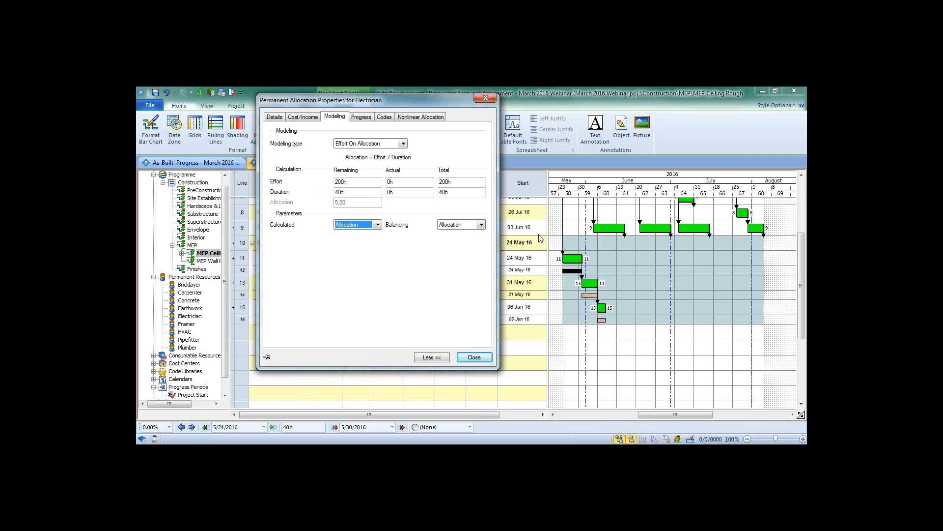
left_click(583, 259)
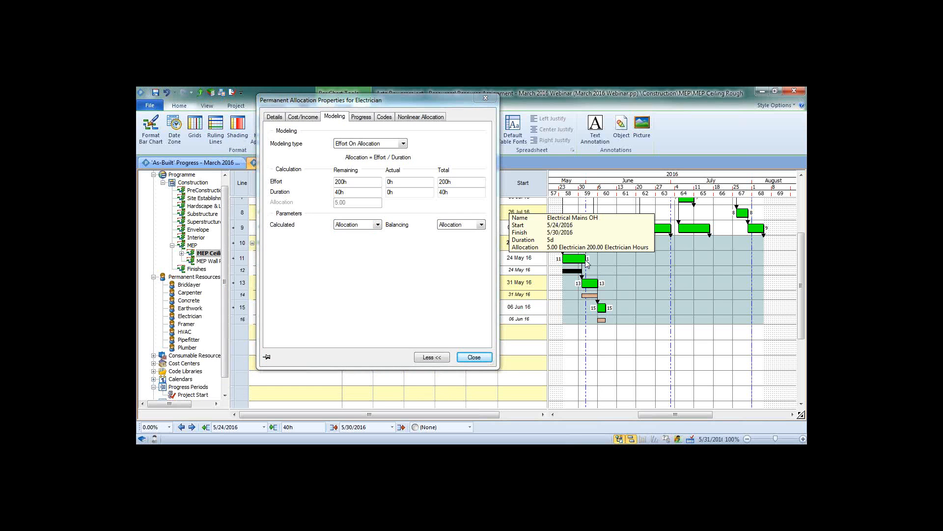
left_click_drag(586, 261, 575, 264)
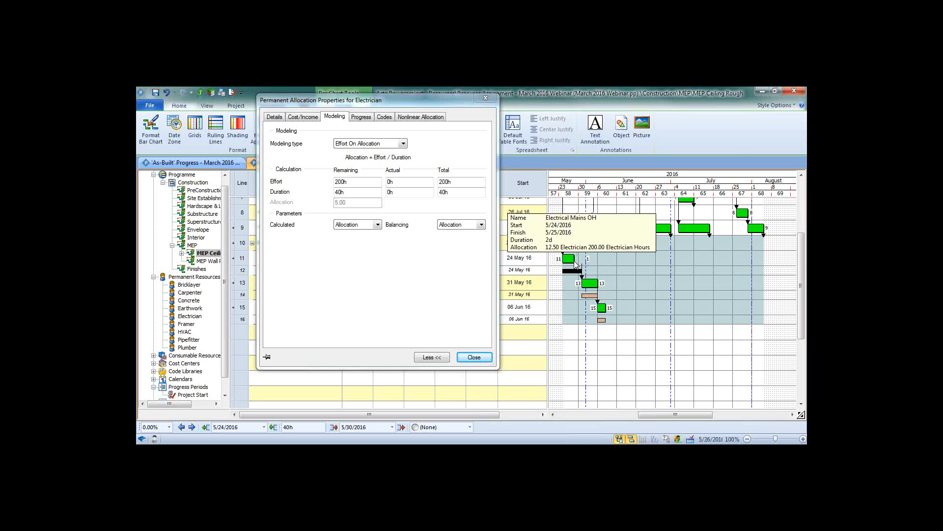
mouse_move(576, 264)
left_mouse_down()
mouse_move(592, 268)
mouse_move(583, 269)
left_mouse_up()
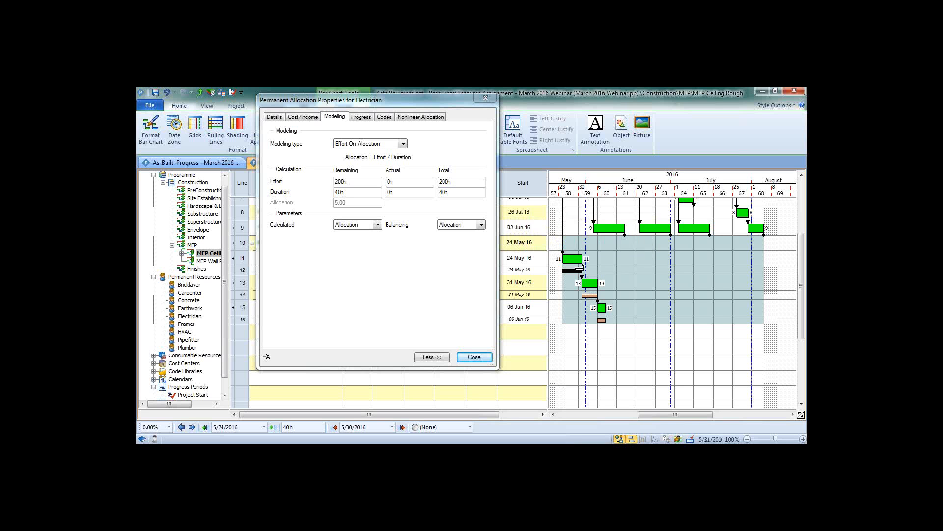
Step: Try Effort as the balancing parameter with the Electrical Mains OH bar, restore it to Allocation, and close the allocation properties
left_click(464, 226)
left_click(463, 243)
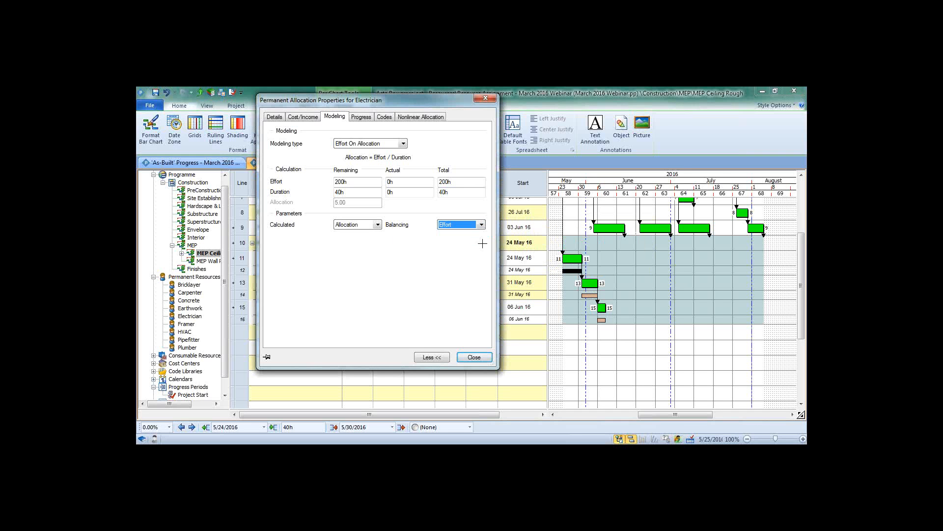
left_click(589, 263)
mouse_move(589, 261)
left_mouse_down()
mouse_move(578, 266)
mouse_move(599, 268)
left_mouse_up()
left_click(478, 225)
left_click(471, 234)
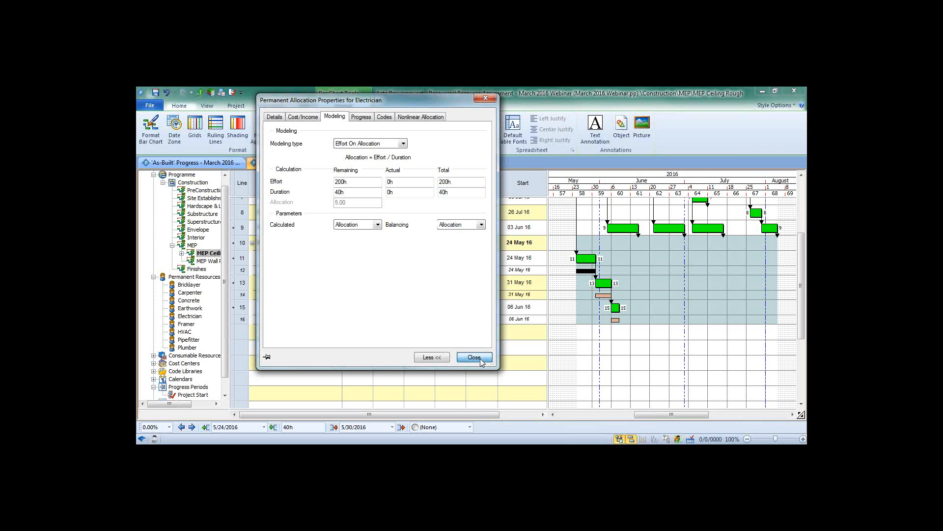
left_click(479, 359)
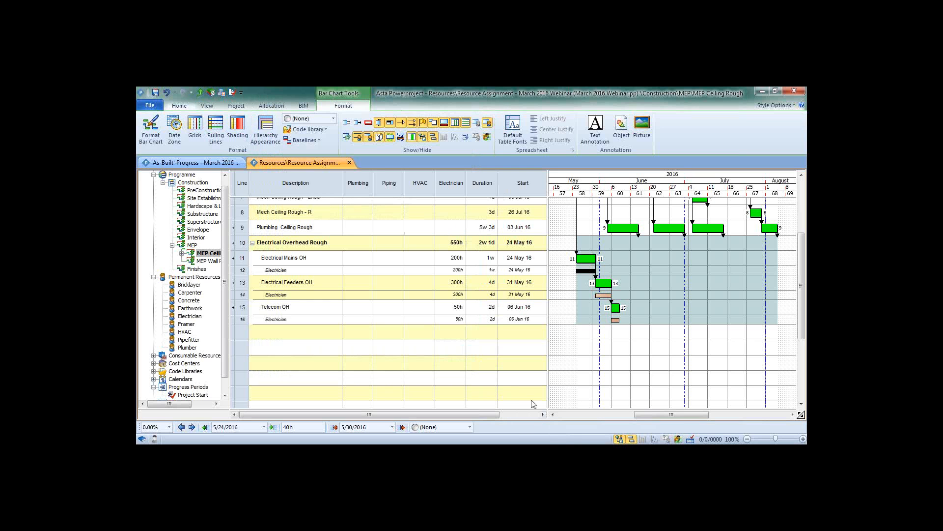
Step: Review the assigned Electrician hours across the chart and return to the 'As-Built' Progress view
scroll(531, 400, "up", 5)
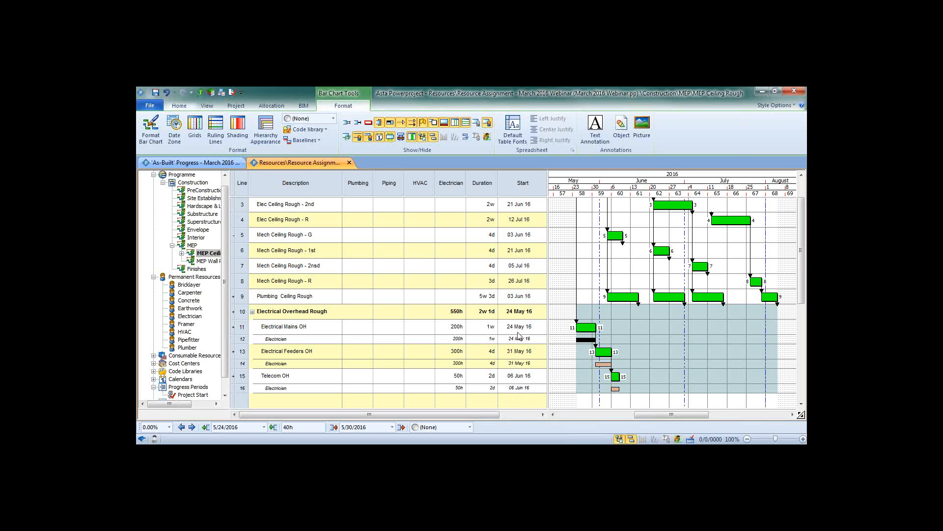
scroll(518, 335, "up", 2)
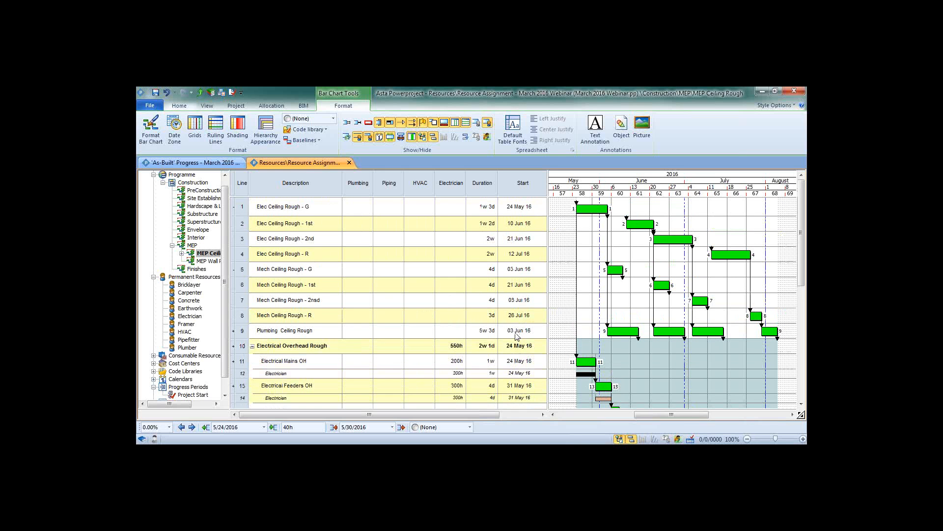
scroll(517, 336, "down", 3)
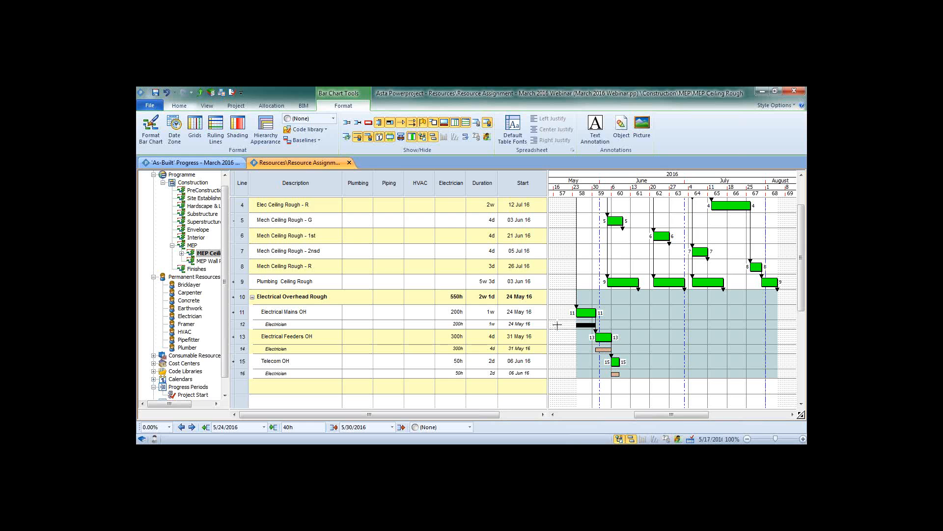
scroll(559, 326, "down", 2)
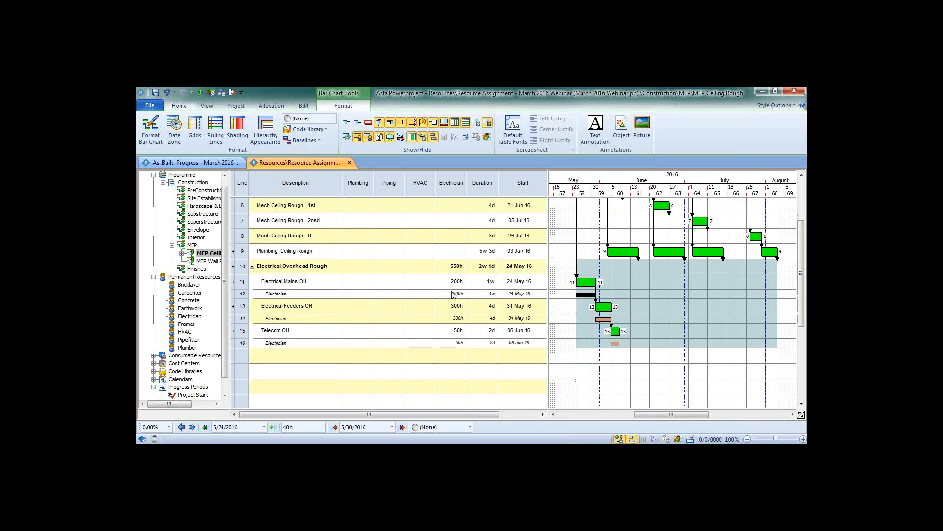
left_click(487, 136)
left_click(147, 164)
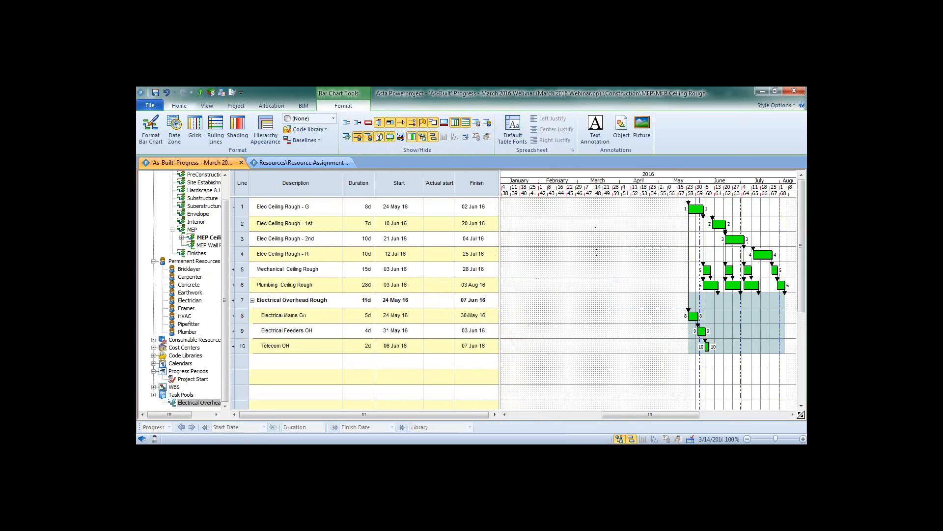
Step: Show the Electrician allocations beneath the overhead tasks in the 'As-Built' Progress chart and hide them again
left_click(487, 127)
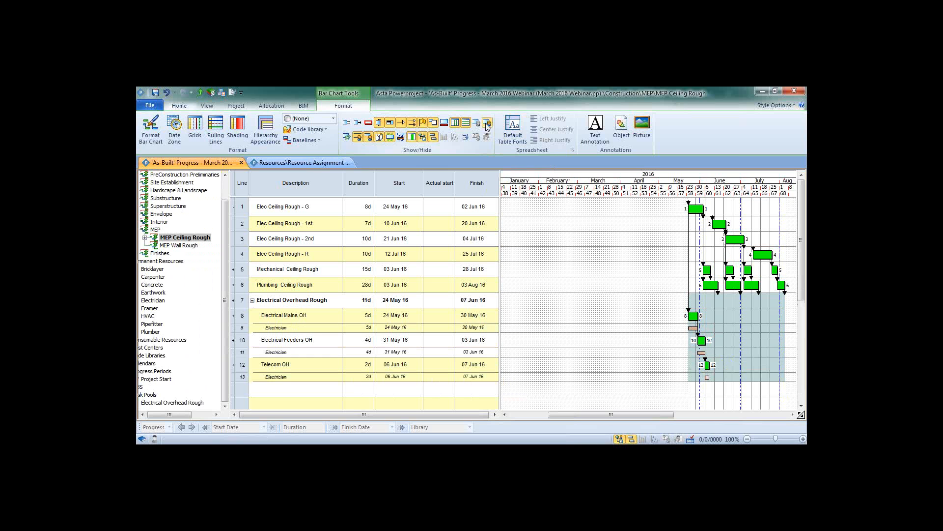
left_click(487, 127)
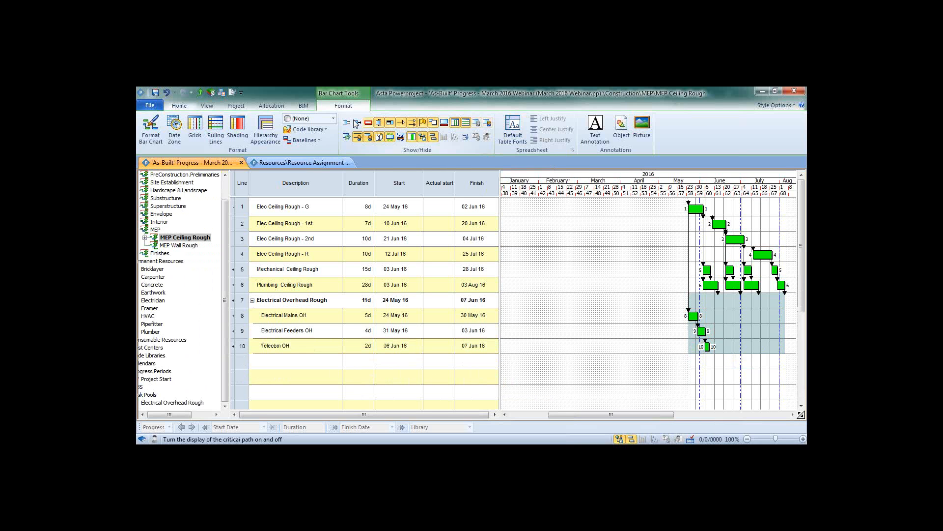
left_click(207, 106)
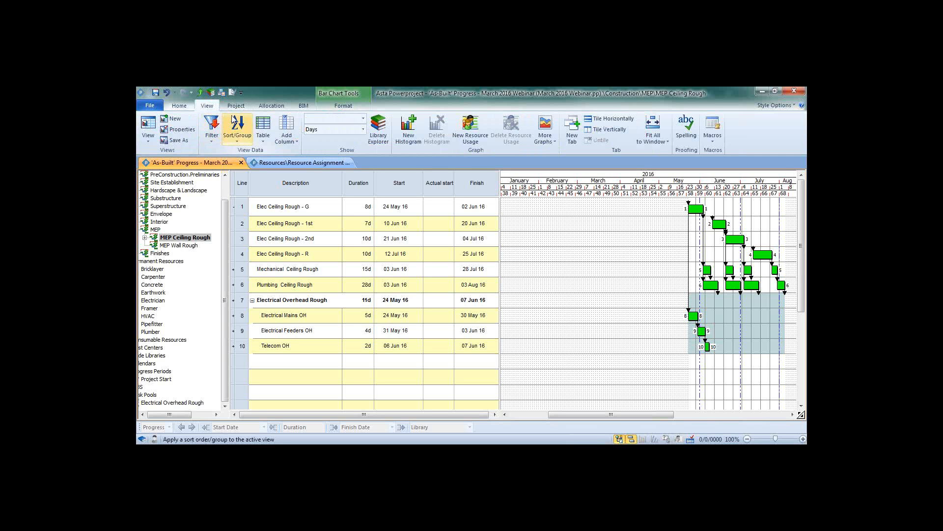
left_click_drag(634, 416, 684, 428)
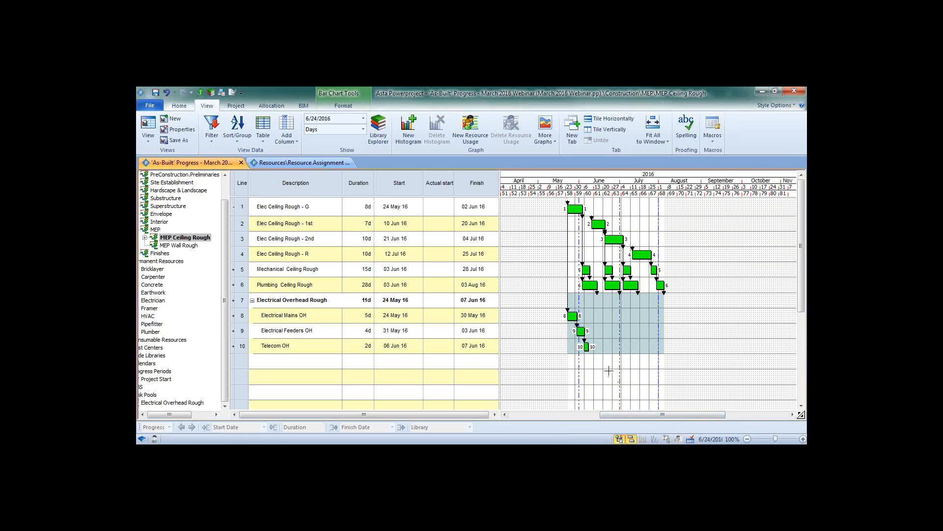
Step: Add a histogram pane to the chart for the Electrician resource using the Stacked Histogram report
left_click(408, 137)
left_click_drag(412, 374, 415, 407)
left_click(223, 353)
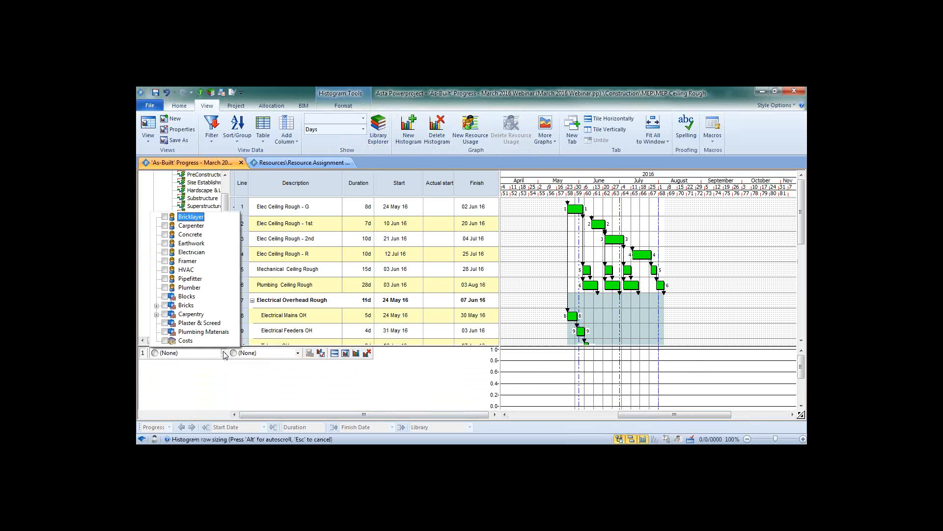
left_click(224, 353)
left_click(224, 353)
left_click(165, 251)
left_click(278, 354)
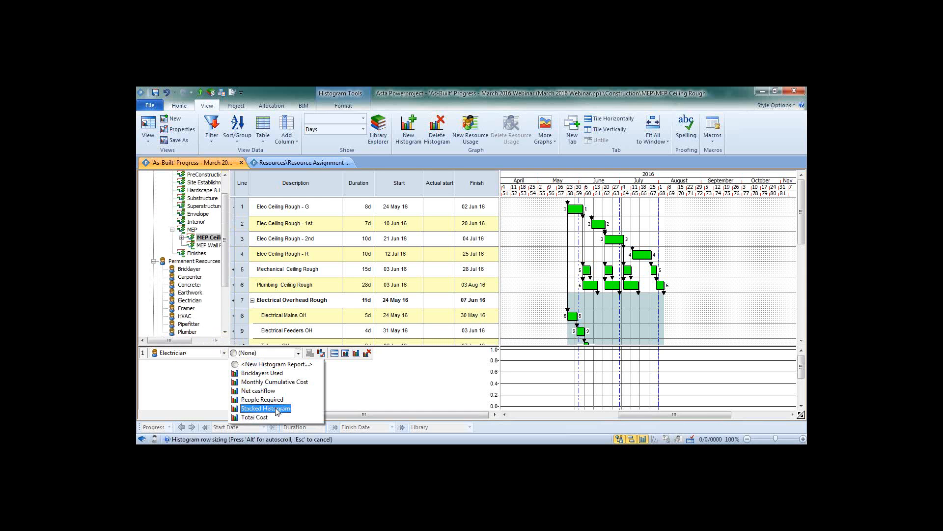
left_click(277, 411)
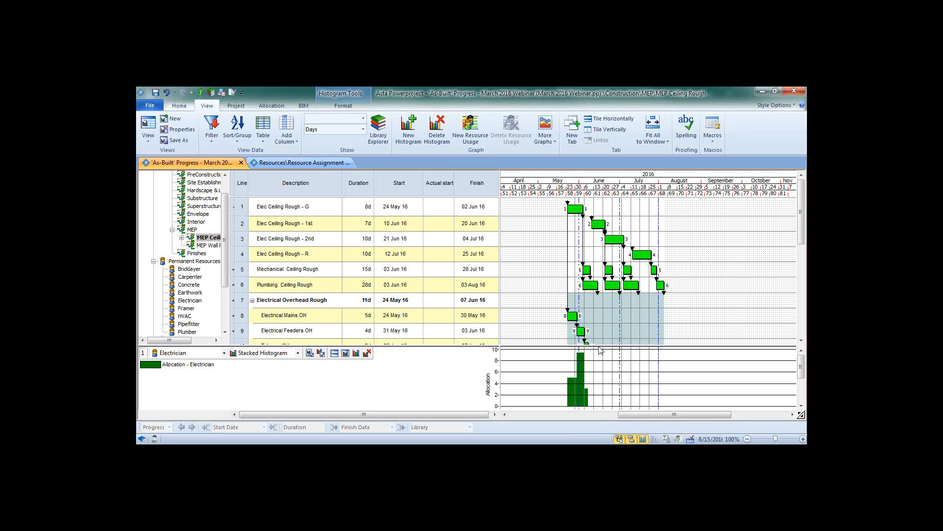
Step: Enlarge the histogram pane and stretch the Electrician histogram row to fill it
left_click_drag(600, 346, 600, 323)
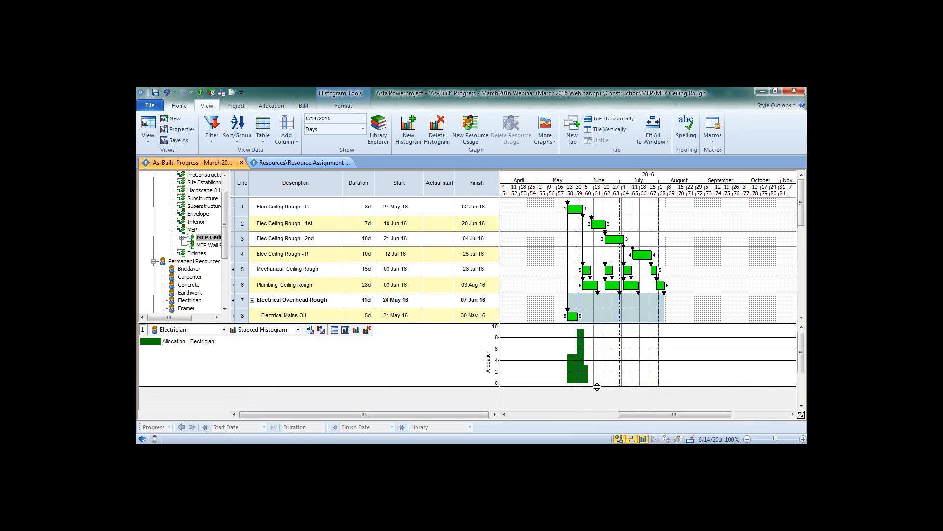
left_click_drag(596, 387, 598, 408)
scroll(602, 391, "down", 1)
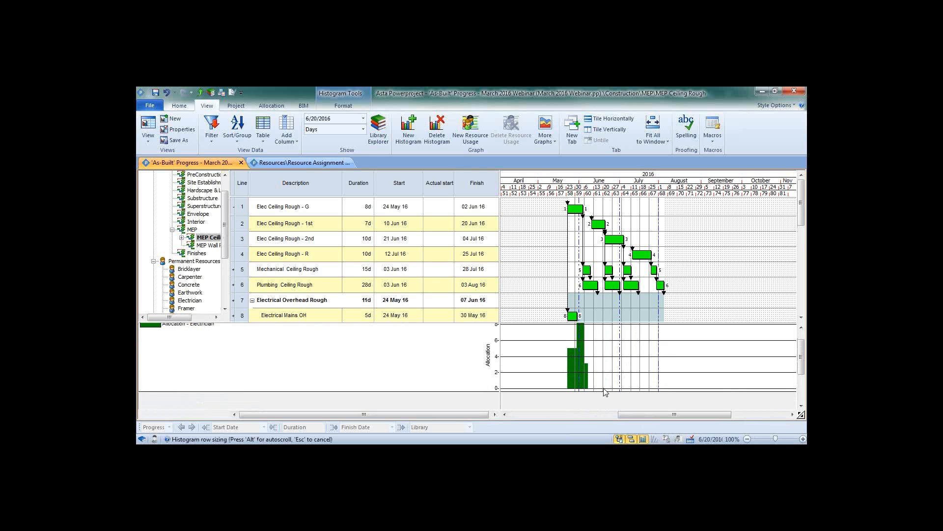
scroll(603, 390, "up", 1)
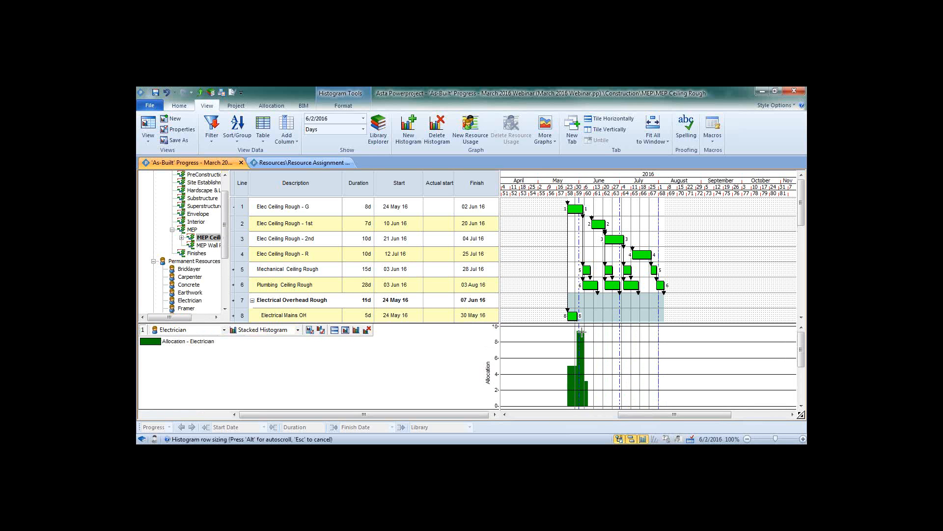
mouse_move(581, 333)
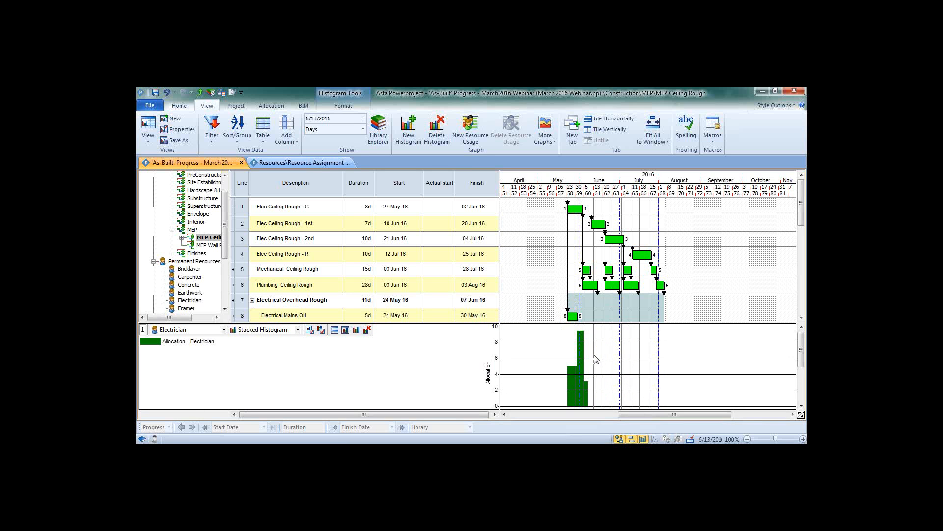
Step: Compare the Electrician histogram with the Electrical Overhead Rough tasks in the bar chart above it
scroll(608, 295, "down", 2)
scroll(608, 304, "up", 2)
left_click(645, 305)
scroll(645, 305, "down", 1)
scroll(644, 304, "down", 2)
scroll(644, 305, "up", 3)
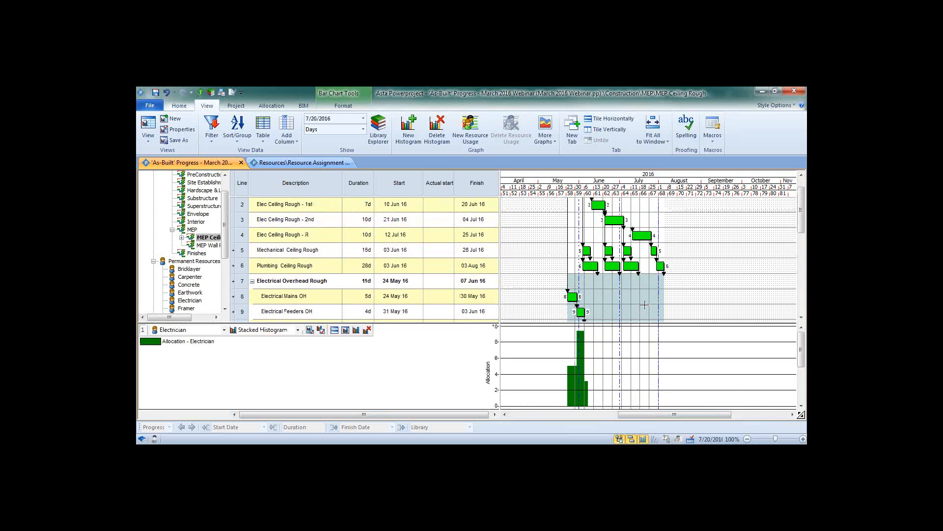
scroll(645, 305, "down", 2)
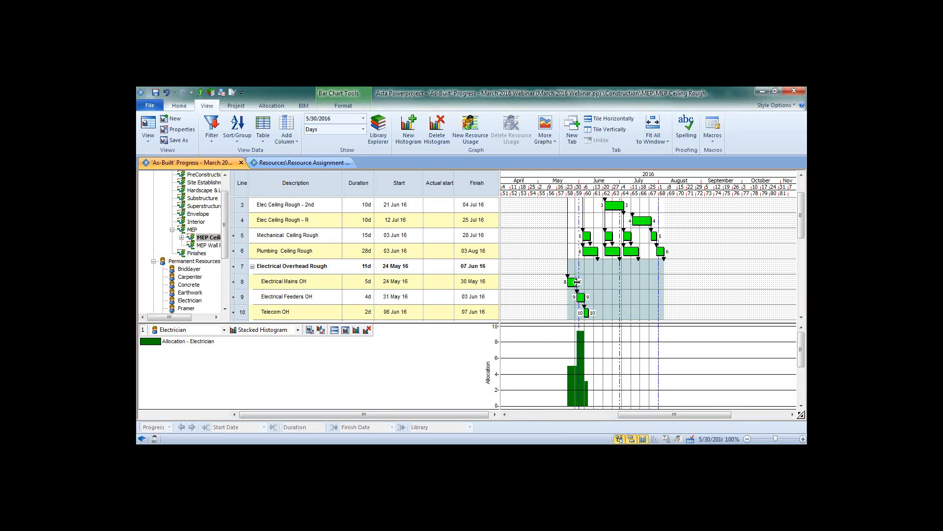
scroll(558, 270, "up", 2)
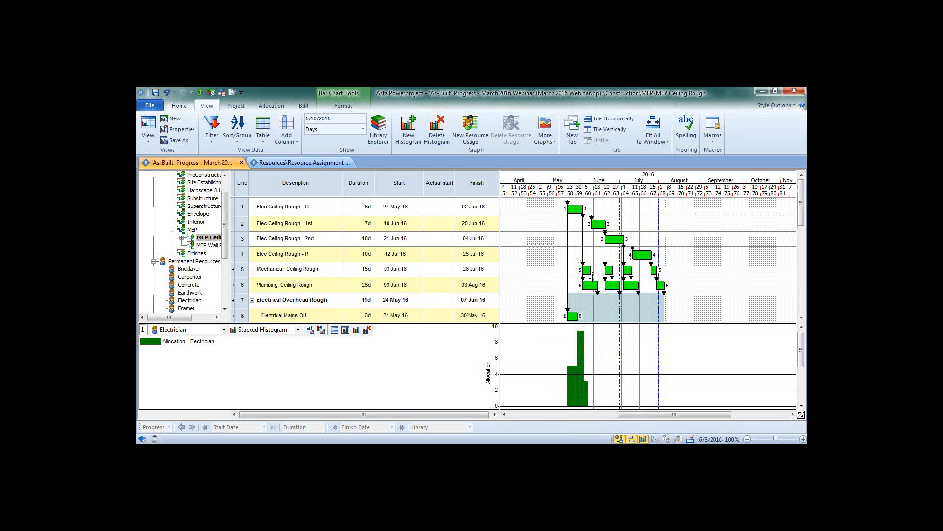
scroll(592, 277, "down", 2)
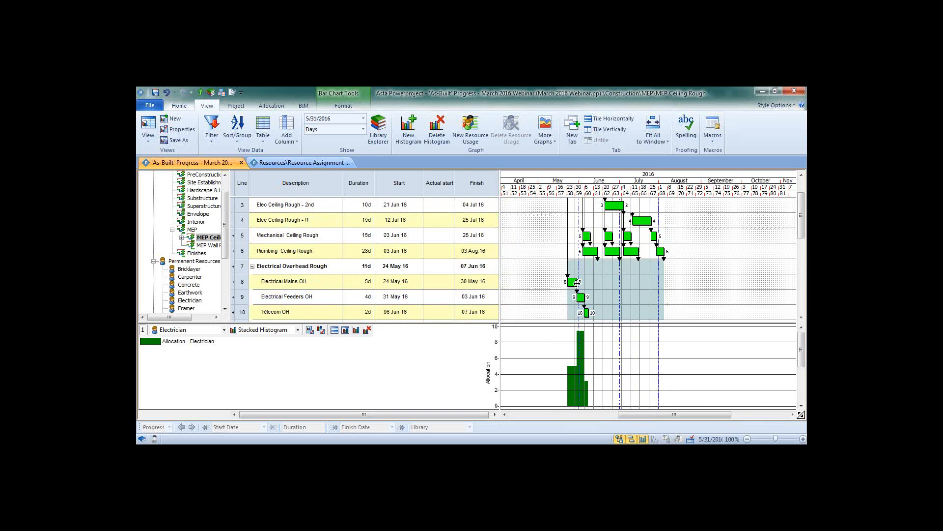
Step: Try shortening Electrical Mains OH to 4 days and Electrical Feeders OH to 2 days, rescheduling the project after each change
left_click_drag(577, 283, 576, 285)
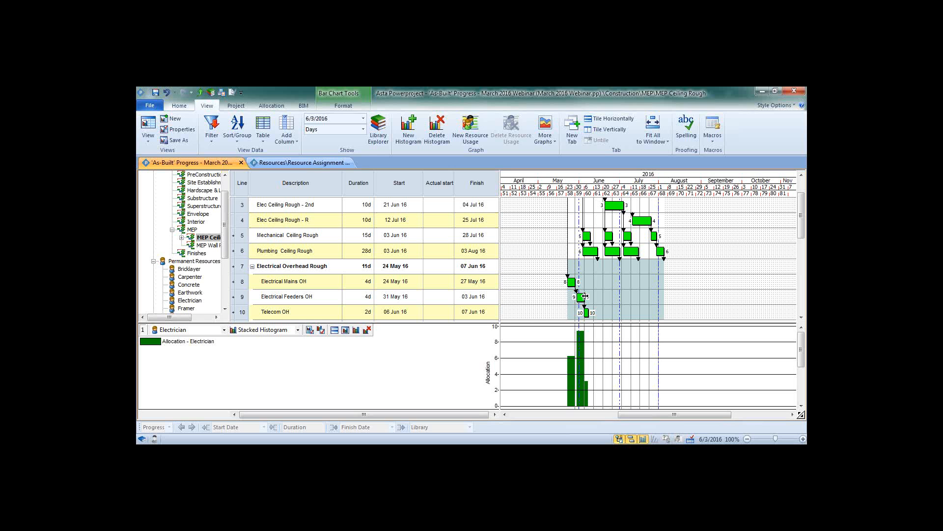
key("F9")
key("Return")
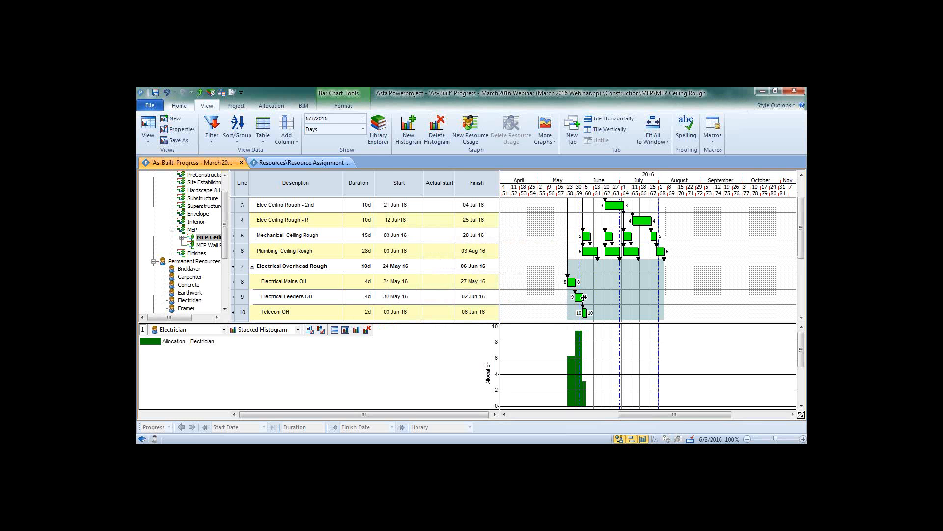
left_click_drag(584, 297, 580, 297)
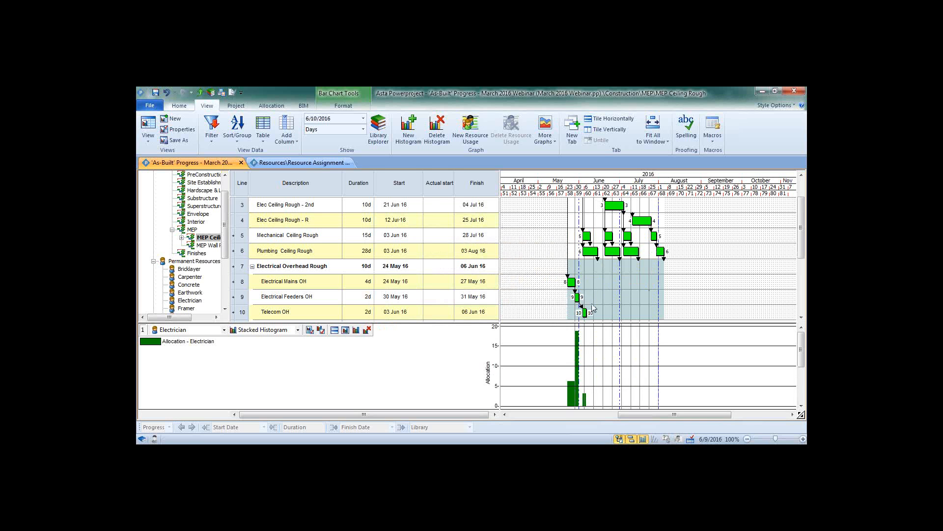
key("F9")
key("Return")
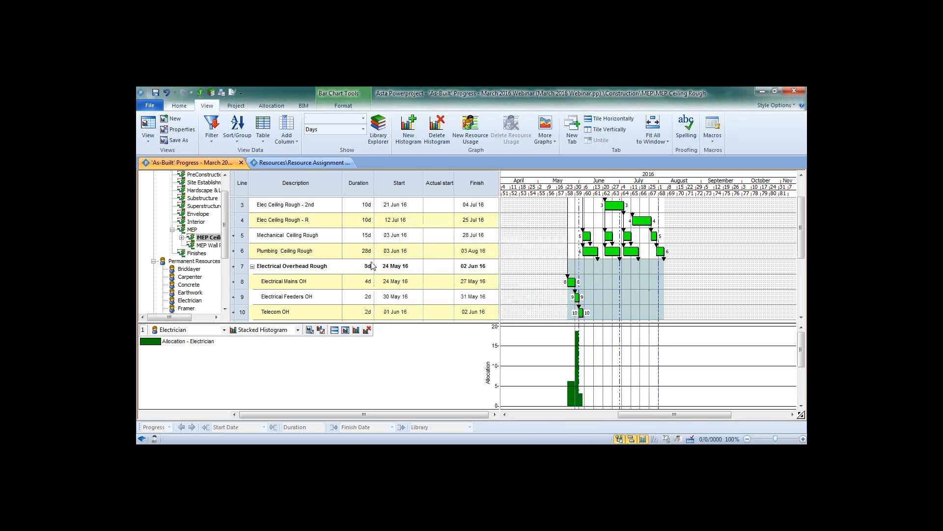
Step: Check the Electrician peak in the histogram, and undo both finish date changes and their reschedules
scroll(564, 374, "up", 2)
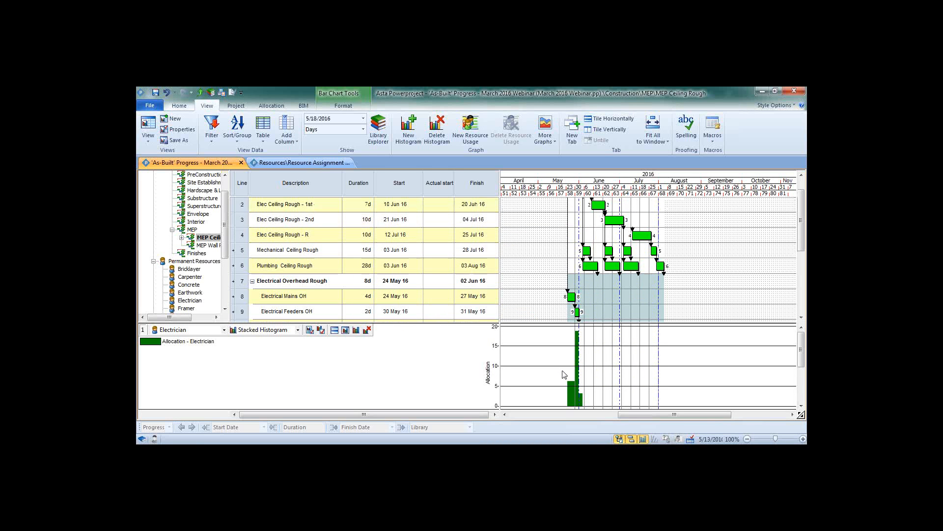
scroll(571, 367, "down", 1)
scroll(571, 366, "down", 1)
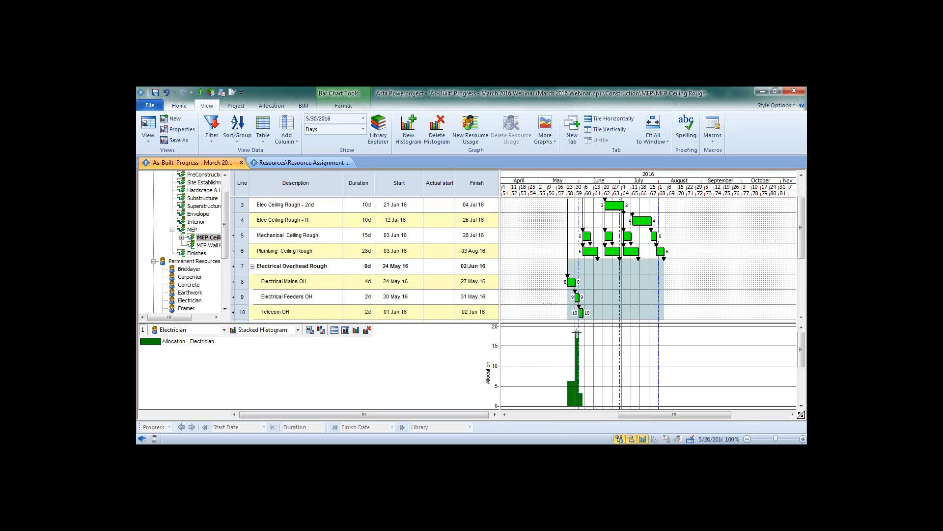
mouse_move(577, 332)
left_click(174, 93)
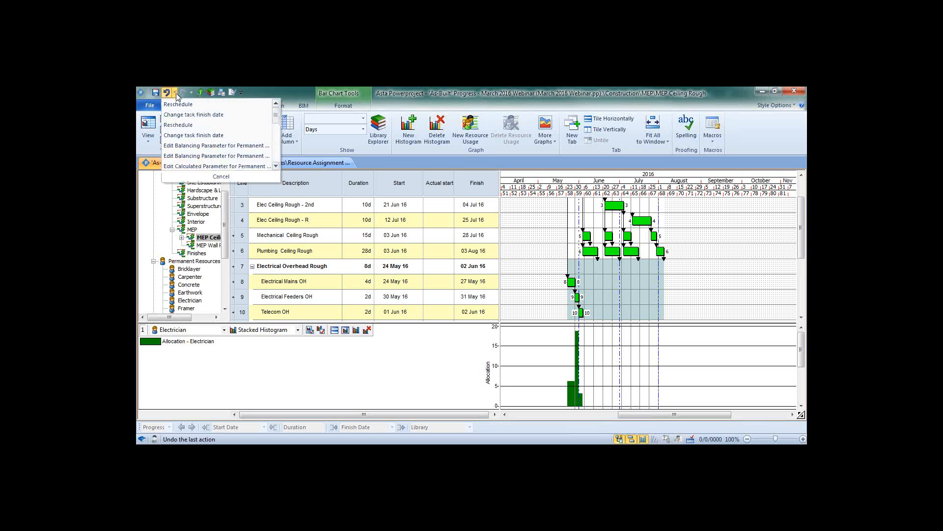
left_click(187, 135)
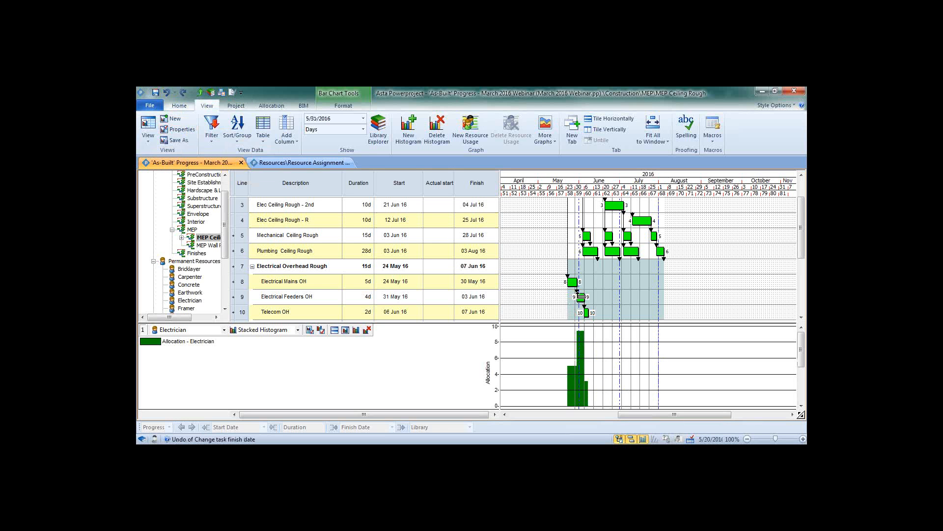
Step: Try replacing the Mains-to-Feeders link with one starting partway along Electrical Mains OH, reschedule, and check the Electrician histogram
left_click(578, 294)
key("Delete")
left_click_drag(570, 282, 579, 298)
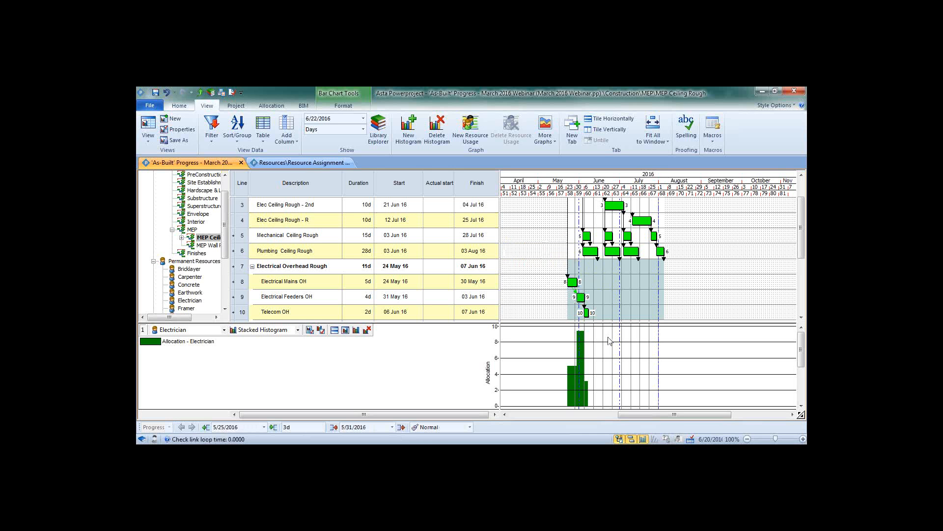
key("Return")
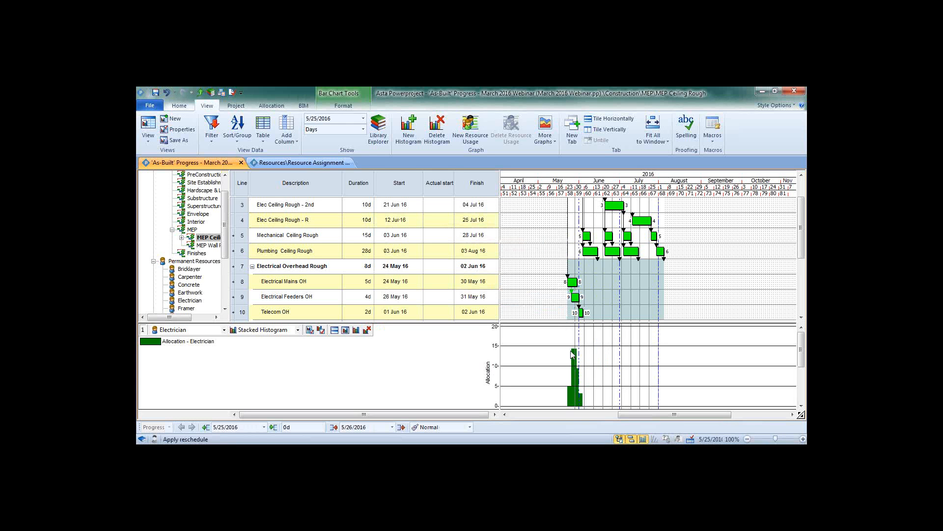
mouse_move(575, 351)
scroll(593, 366, "down", 1)
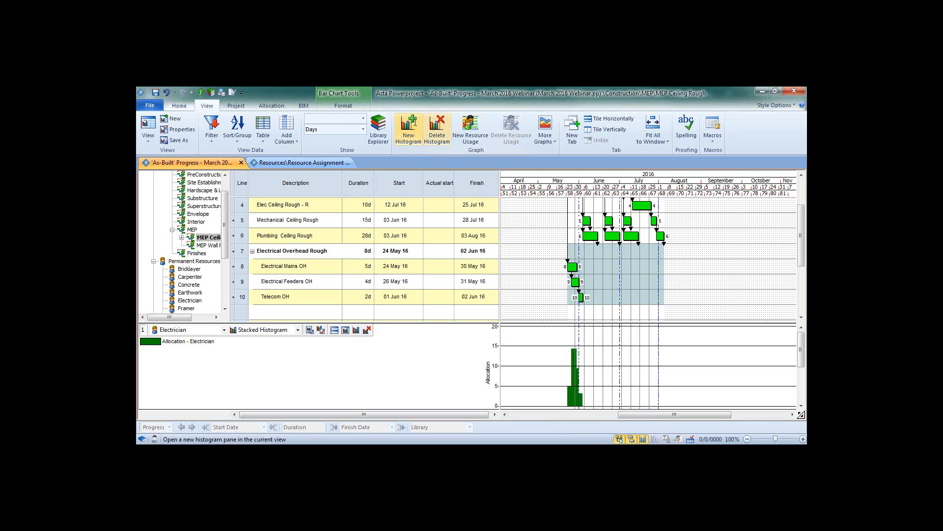
Step: Undo the reschedule, the new link and the link deletion, and review the Electrician histogram against the overhead tasks
left_click(175, 93)
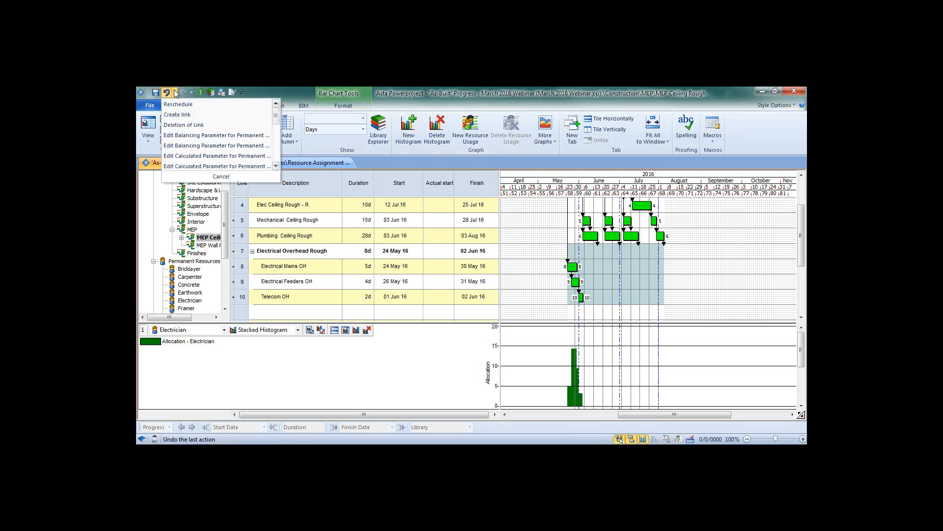
left_click(192, 126)
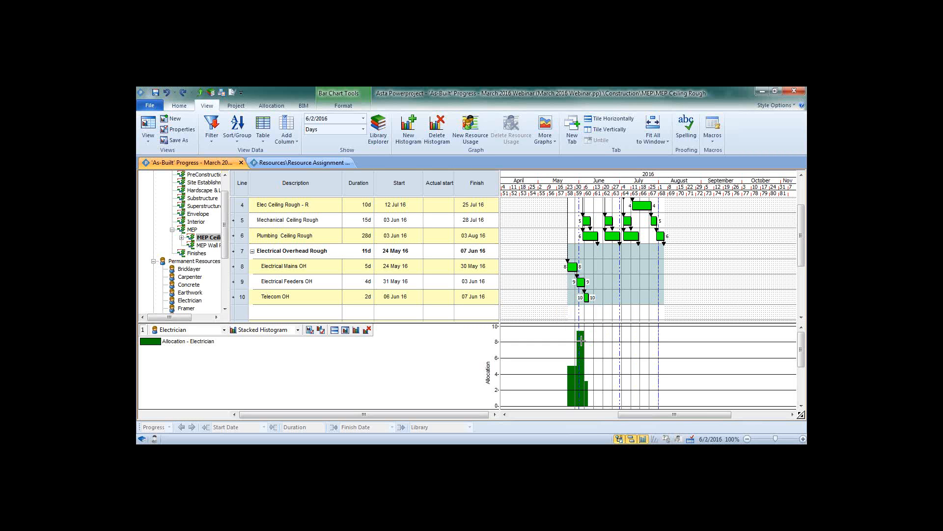
mouse_move(580, 342)
scroll(559, 362, "up", 1)
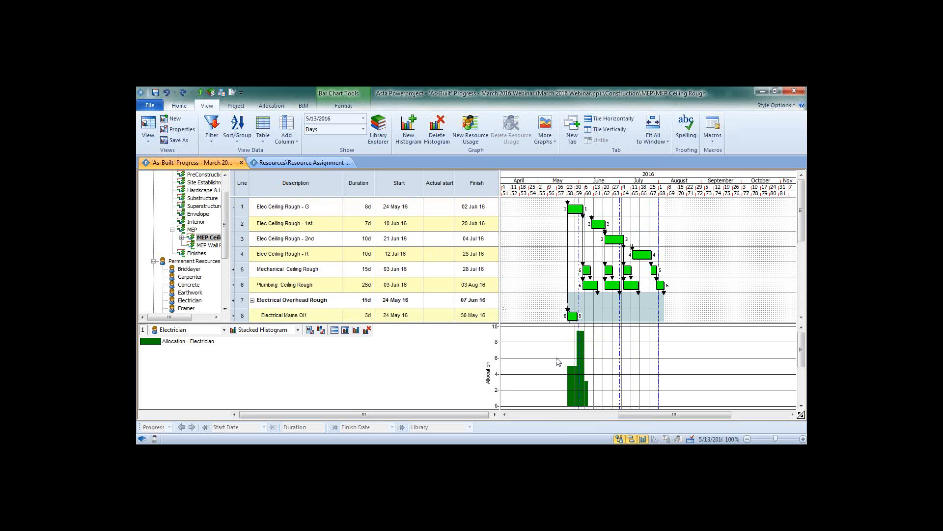
scroll(559, 362, "down", 1)
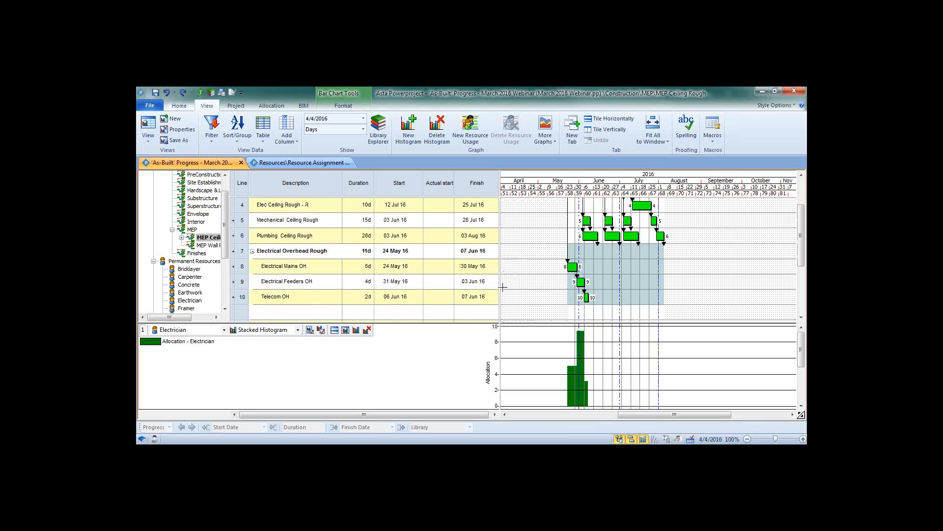
scroll(503, 287, "up", 1)
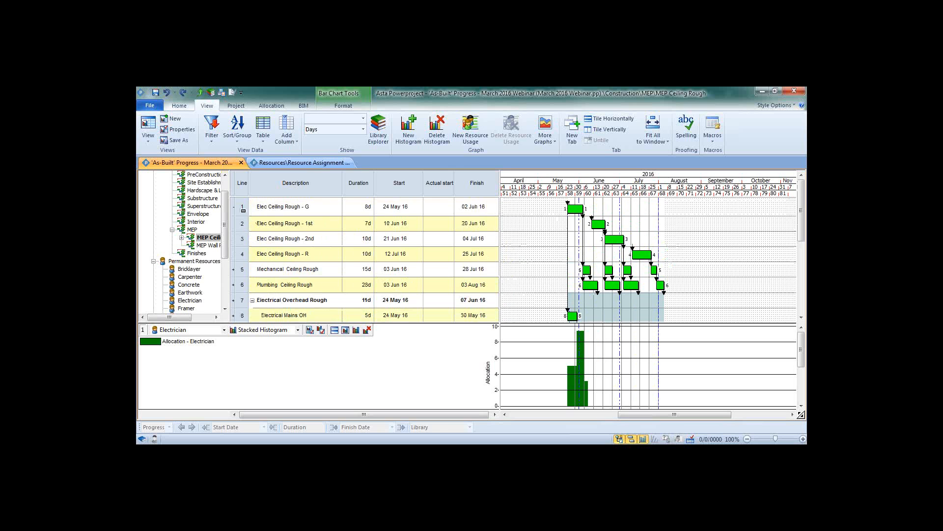
Step: Select the Elec Ceiling Rough - G line and hide the histogram pane
left_click(245, 213)
scroll(244, 211, "down", 1)
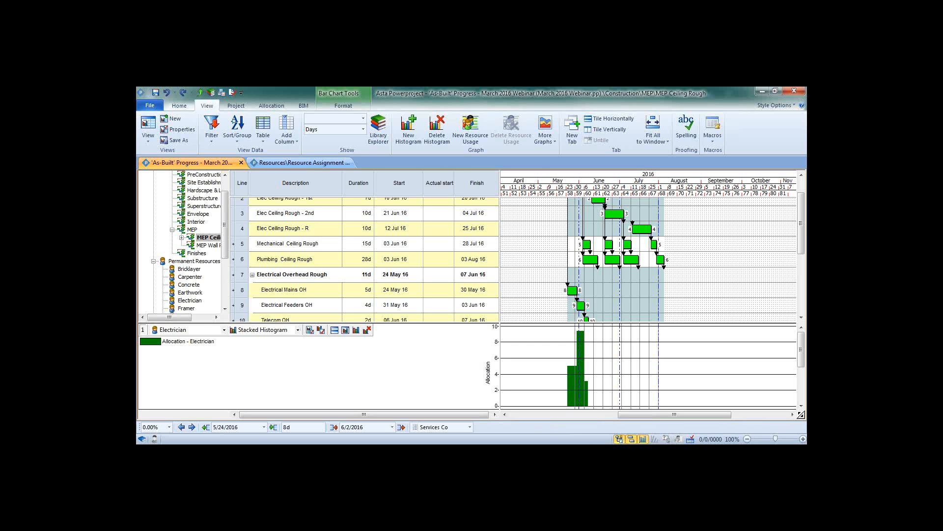
left_click(643, 439)
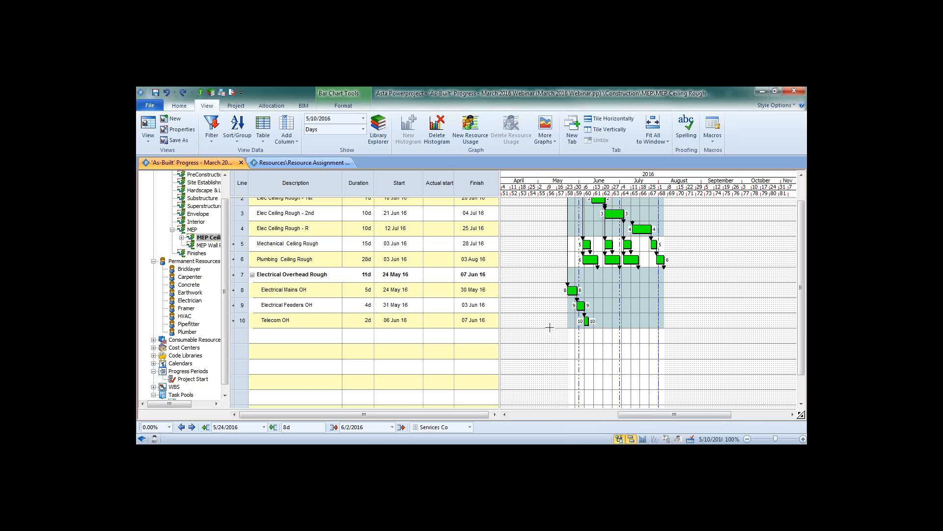
scroll(549, 327, "up", 1)
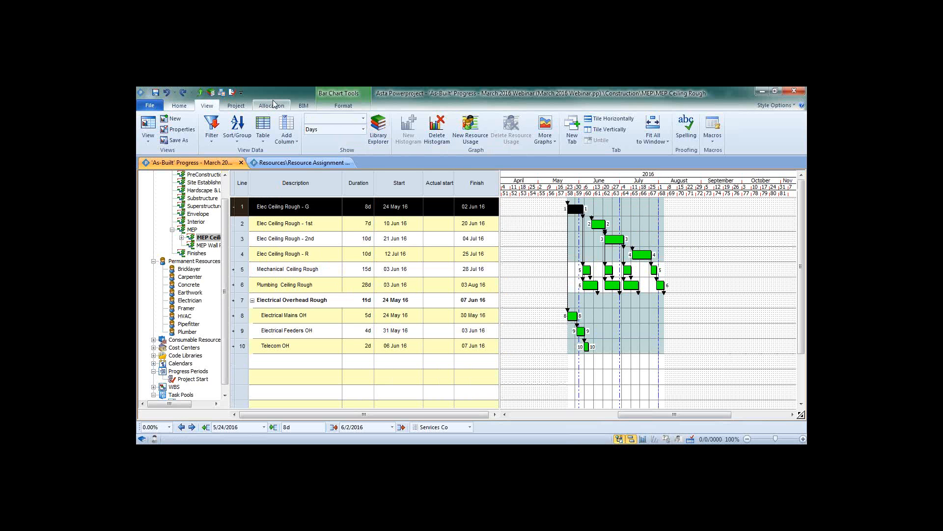
Step: Create a new baseline named 1 in the Baseline Manager, saved as March 2016 Webinar_1.ppb
left_click(236, 106)
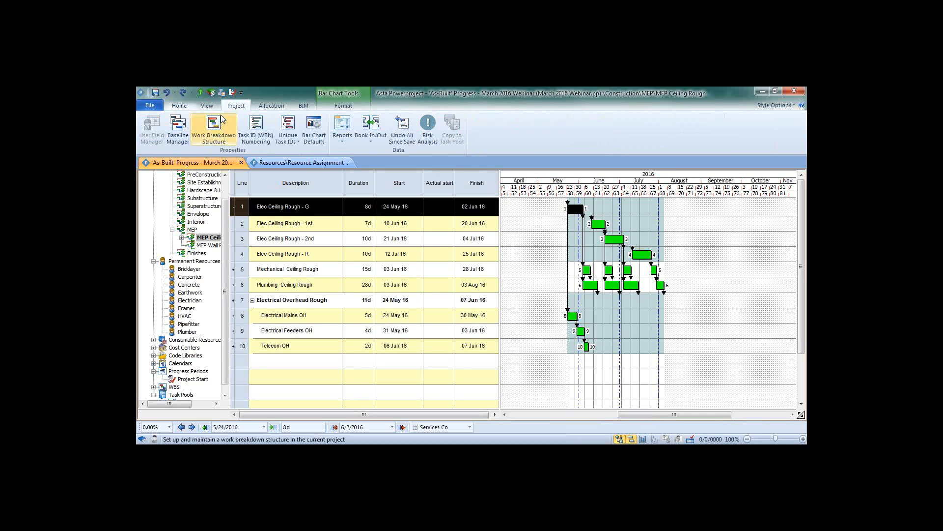
left_click(178, 127)
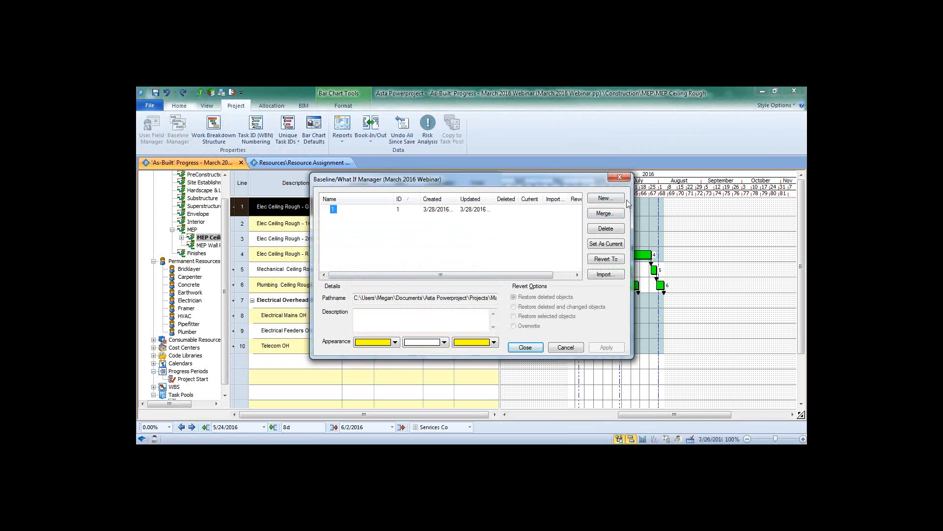
left_click(607, 198)
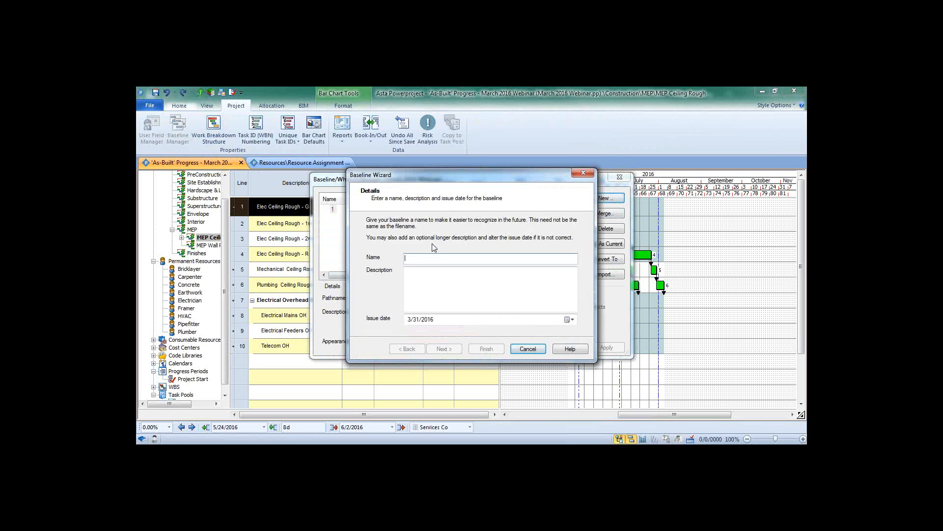
left_click(441, 348)
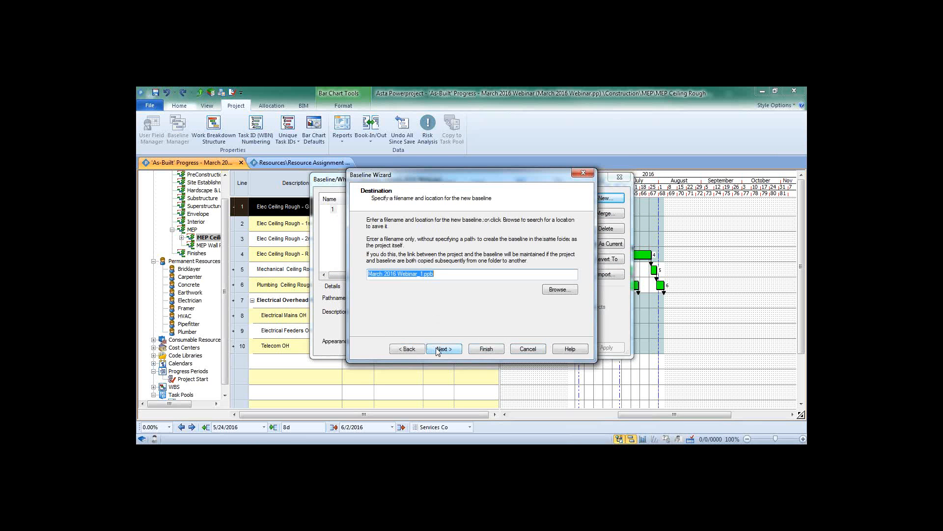
left_click(483, 351)
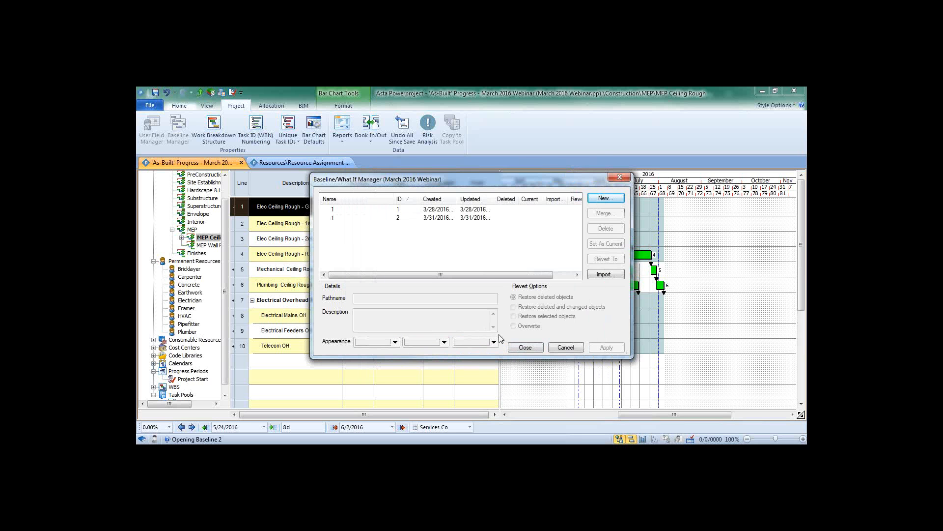
Step: Set the newer baseline, ID 2, as the current baseline and close the Baseline Manager
left_click(480, 219)
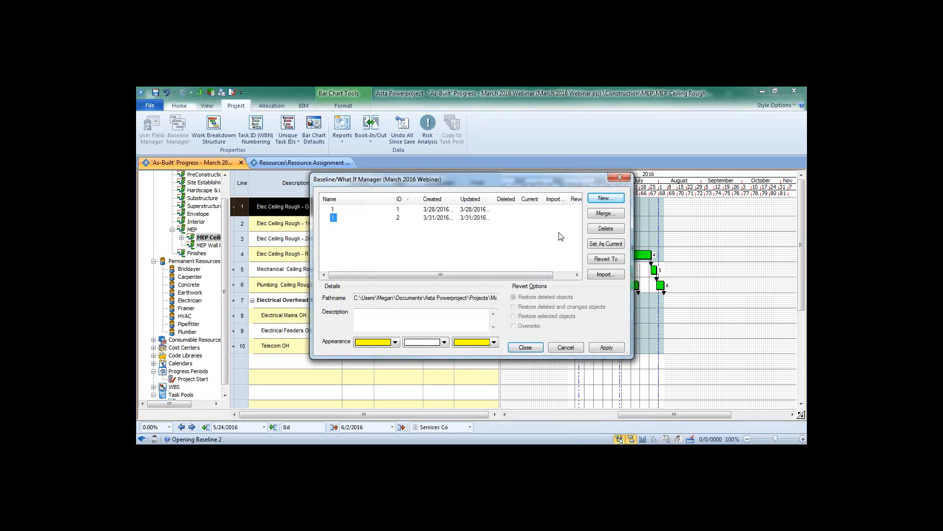
left_click(602, 244)
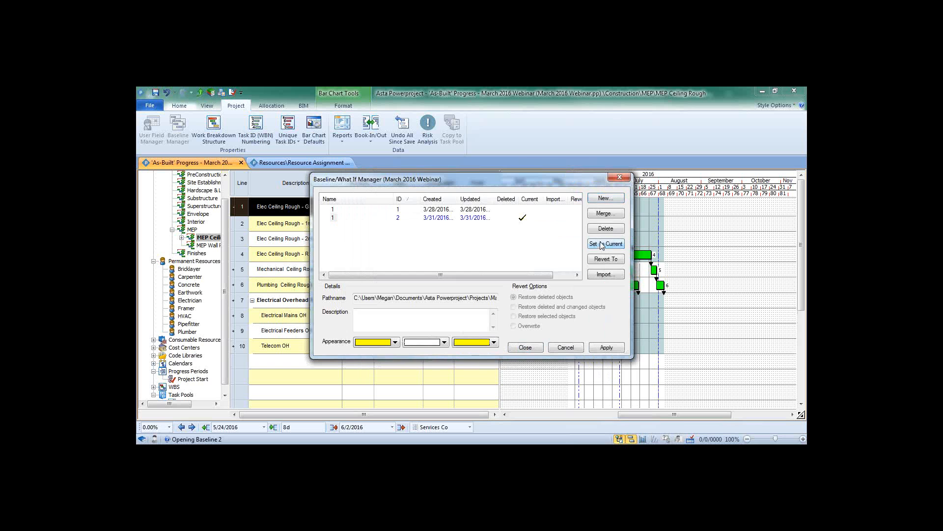
left_click(534, 346)
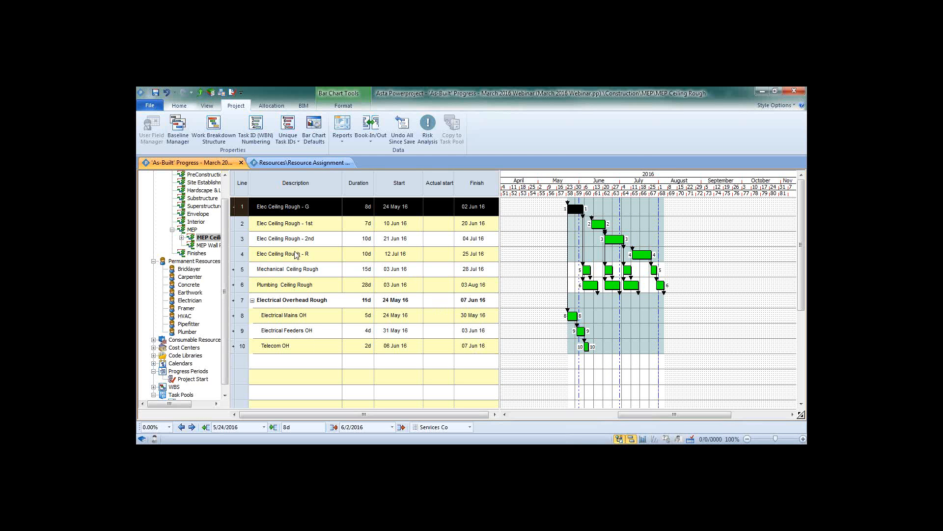
Step: Open the Construction chart and add a progress period named 1/31 with report date 1/31/16 in the Library Explorer
left_click_drag(225, 210, 226, 184)
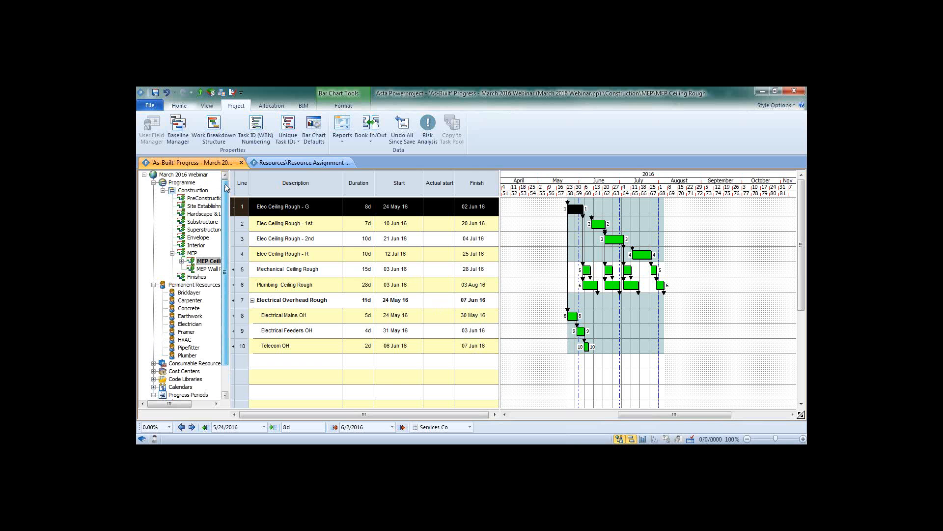
left_click(197, 191)
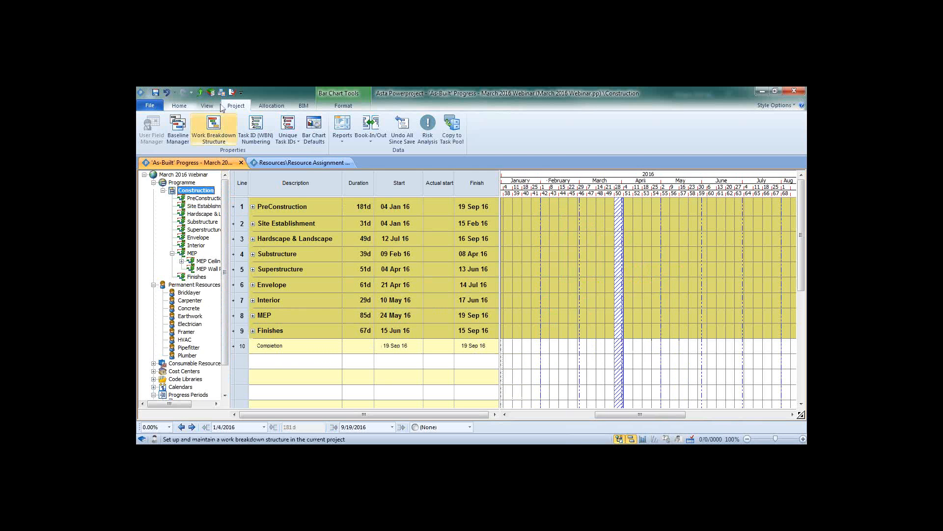
left_click(210, 94)
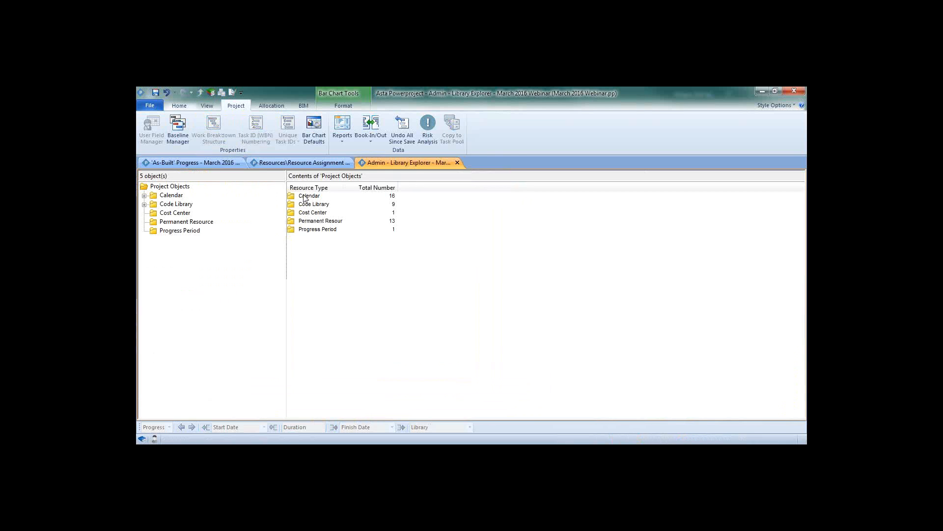
left_click(182, 231)
left_click(298, 205)
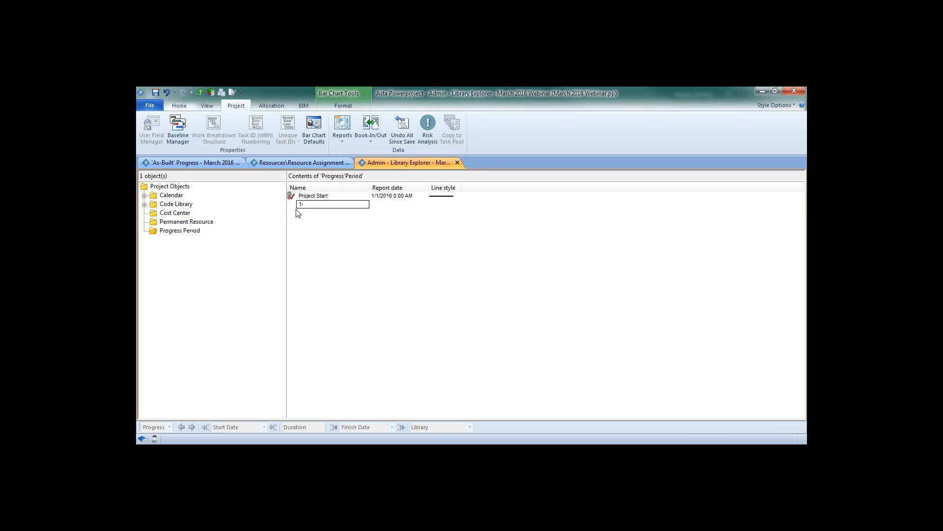
key("Return")
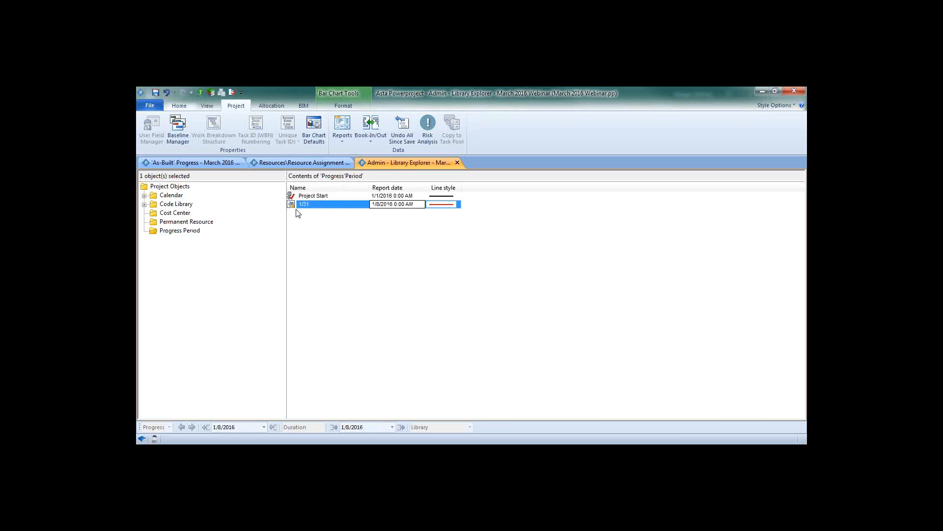
type("1/31/16")
left_click(299, 213)
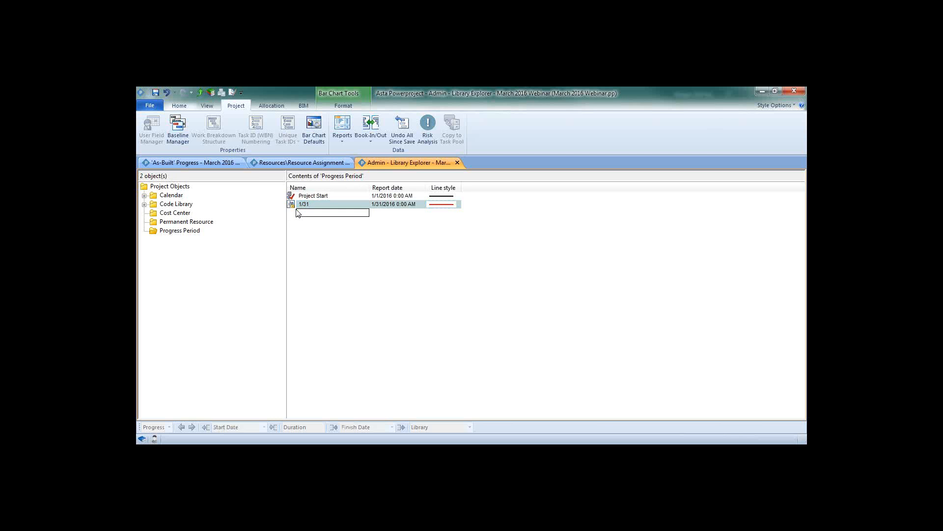
Step: Make 1/31 the progress entry period and close the Library Explorer
left_click(299, 204)
right_click(300, 204)
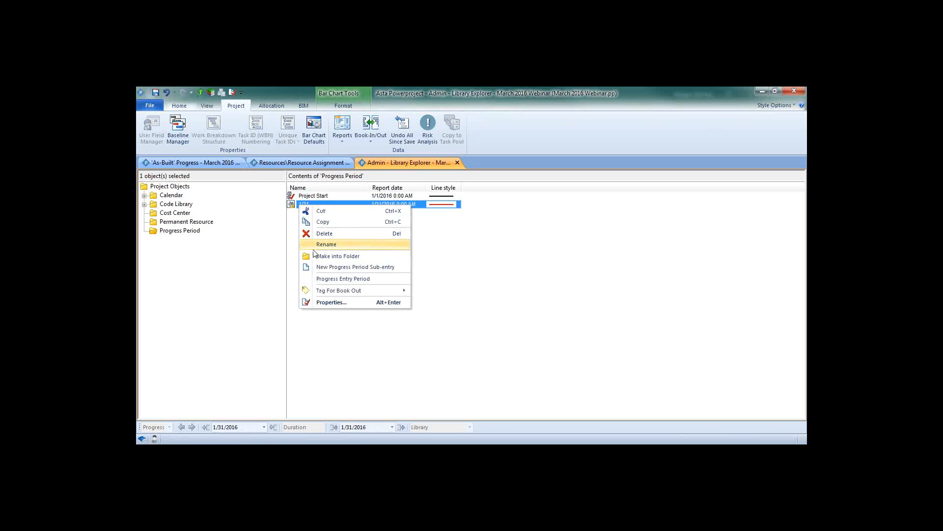
left_click(324, 279)
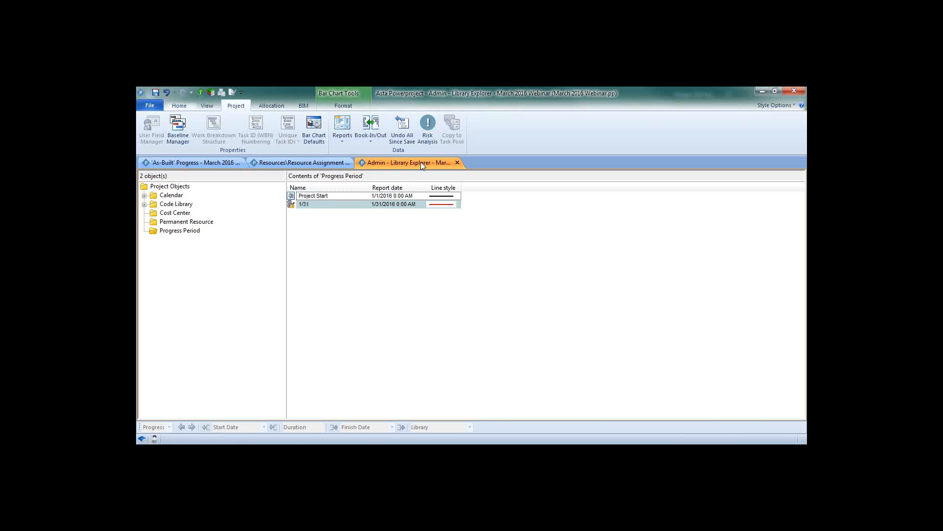
left_click(457, 162)
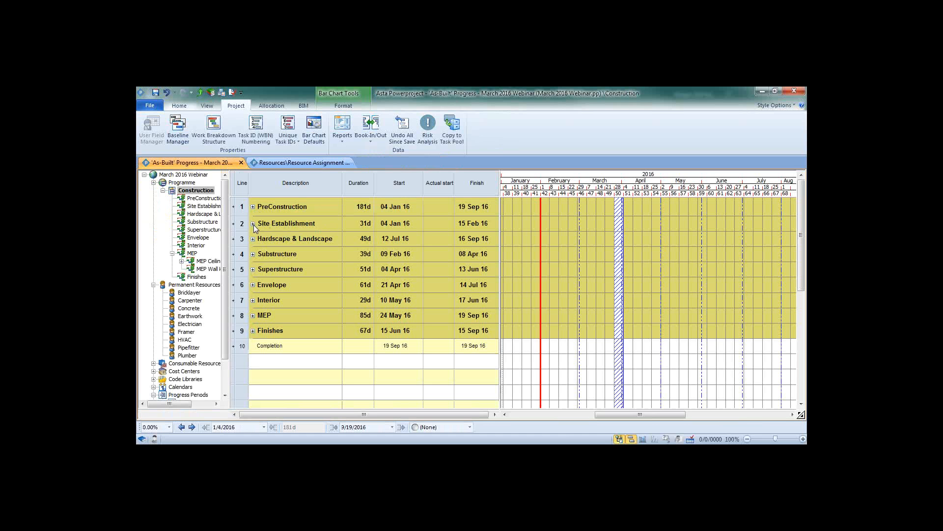
Step: Expand PreConstruction and its Services group, and set the actual start of Temporary services to 1/15/2016
left_click(253, 207)
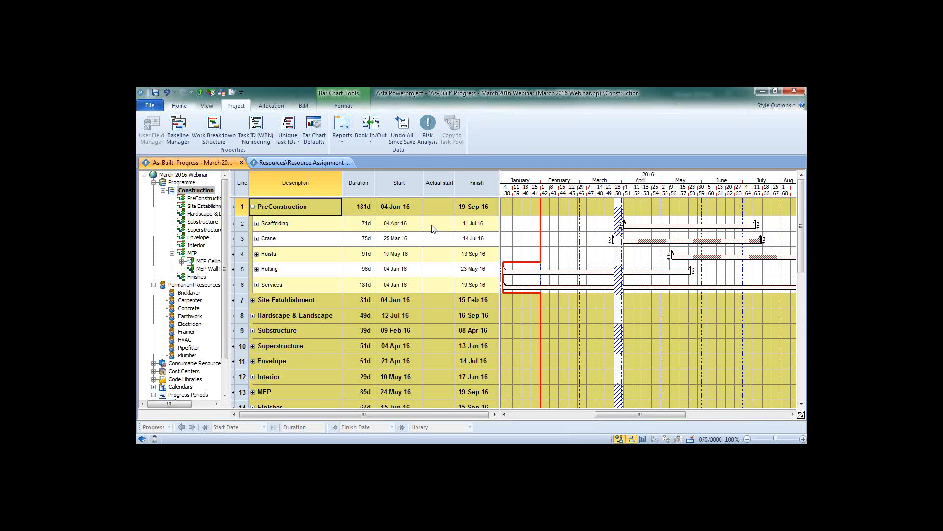
left_click(433, 228)
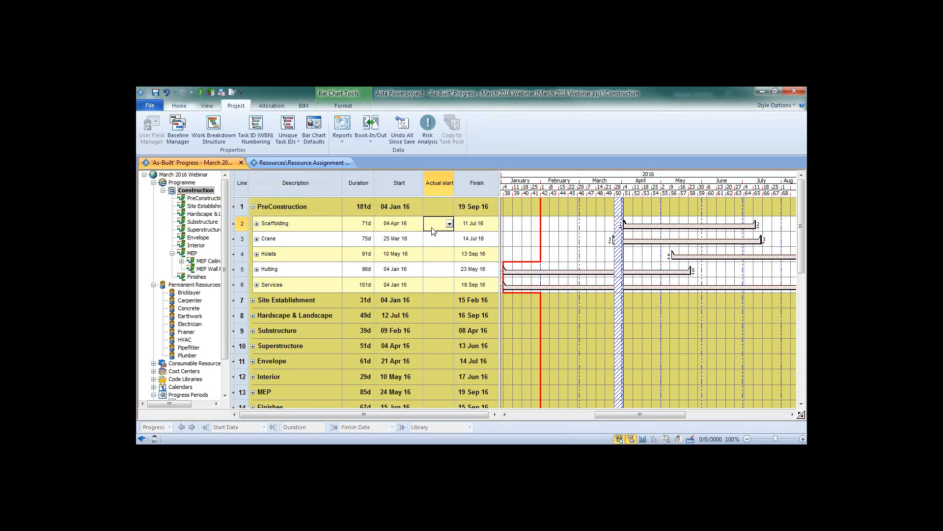
left_click(432, 284)
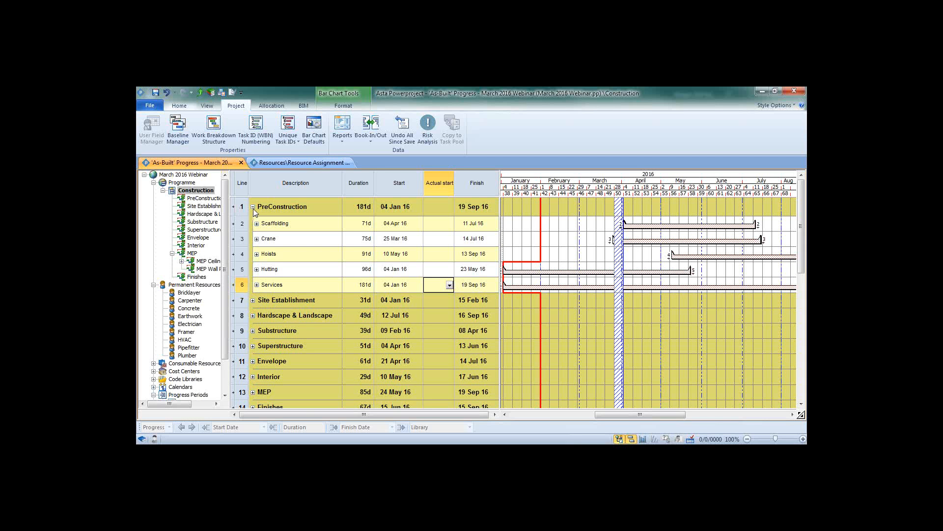
left_click(256, 284)
scroll(377, 294, "down", 1)
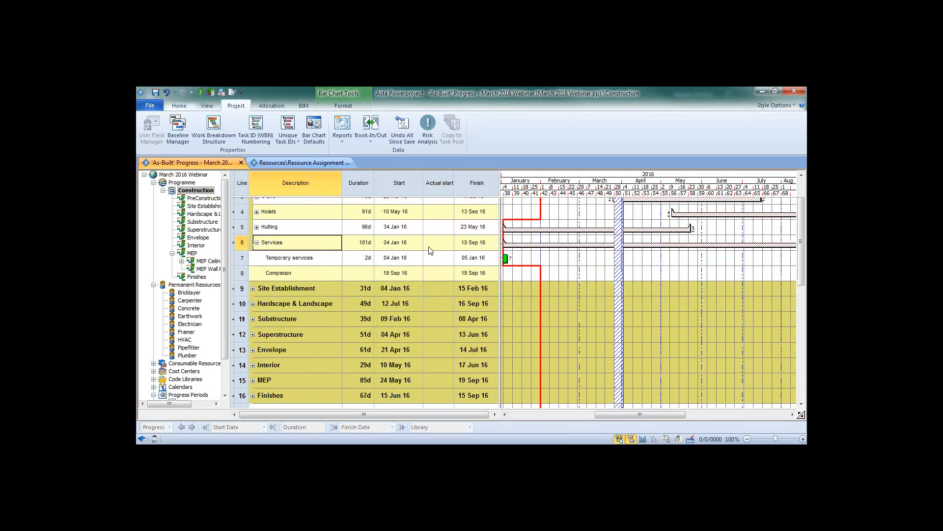
left_click(430, 256)
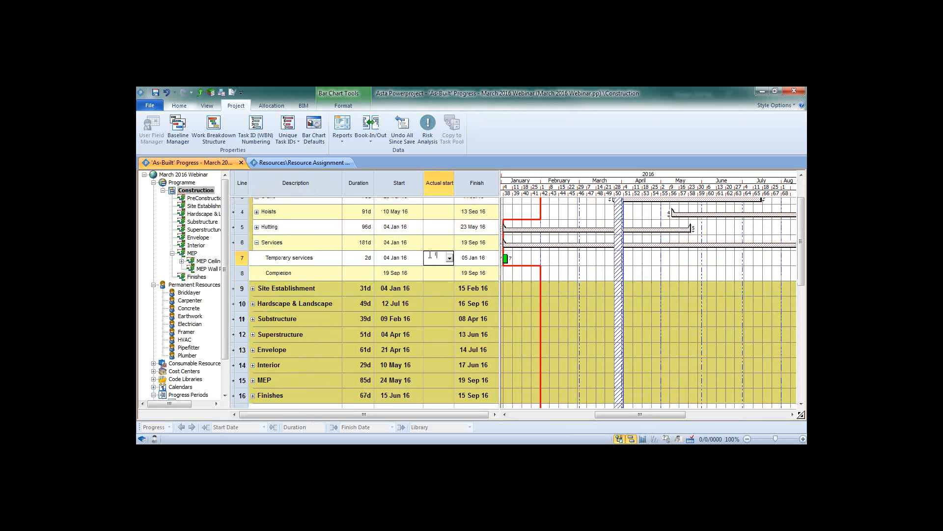
type("1/15/2016")
key("Return")
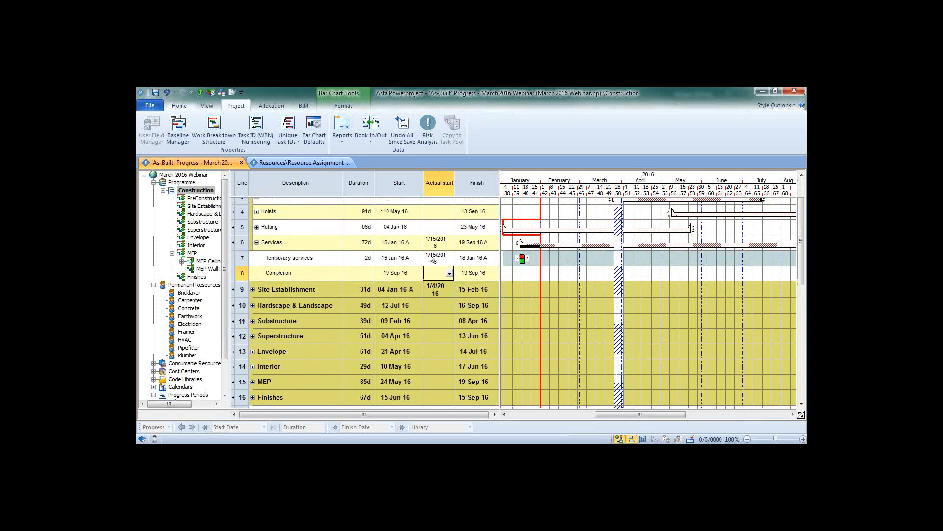
Step: Set the actual start of the Completion milestone under Services to 1/25/16, and collapse Services and PreConstruction
type("1/25/16")
key("Return")
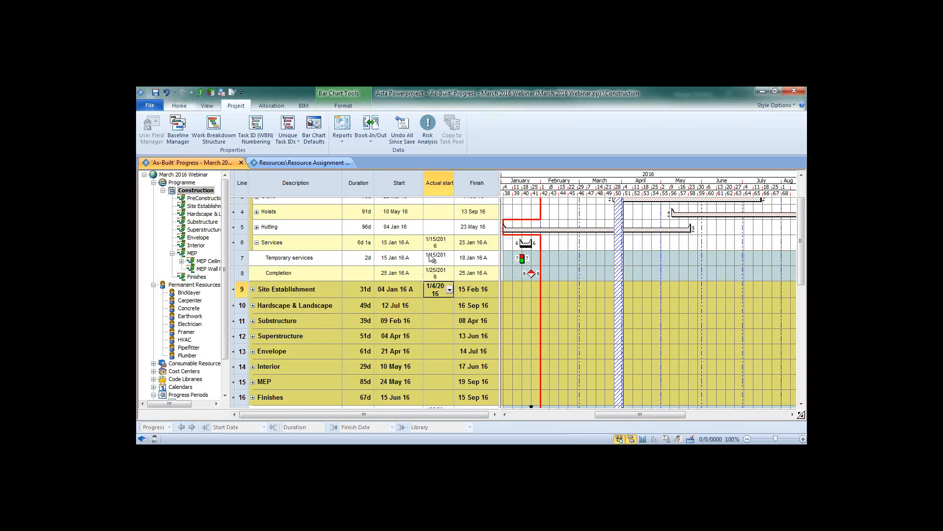
left_click(257, 243)
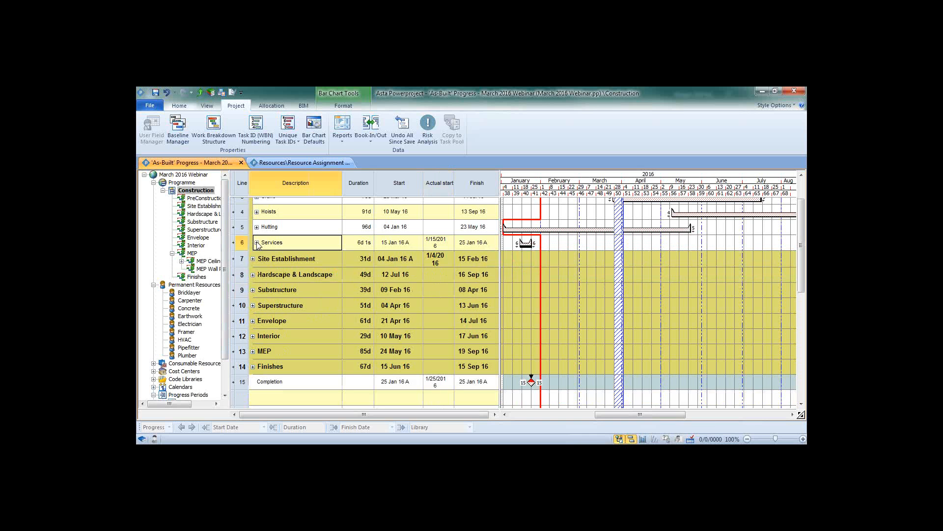
scroll(260, 244, "up", 1)
left_click(255, 208)
left_click(254, 207)
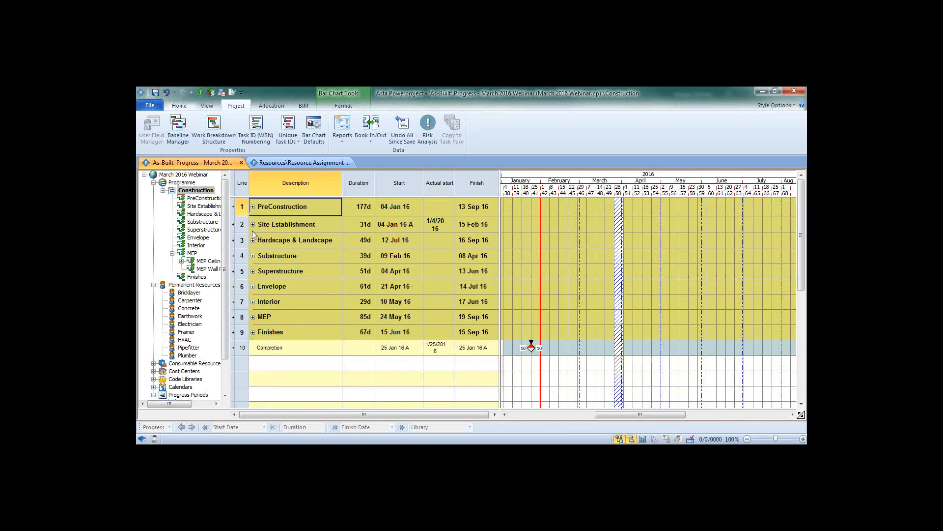
Step: Expand Site Establishment and set the actual start of Fencing to 1/27/2016
left_click(253, 225)
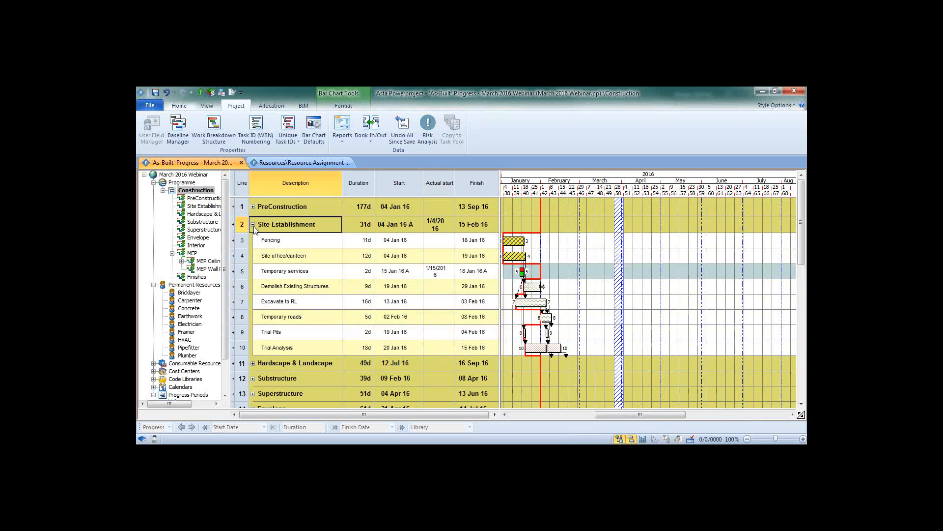
scroll(258, 236, "down", 2)
scroll(388, 231, "up", 1)
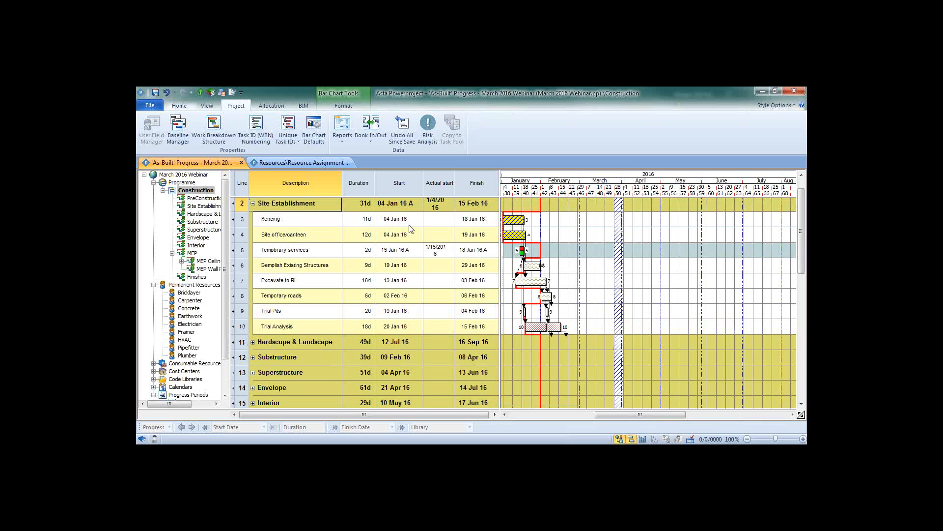
left_click(431, 221)
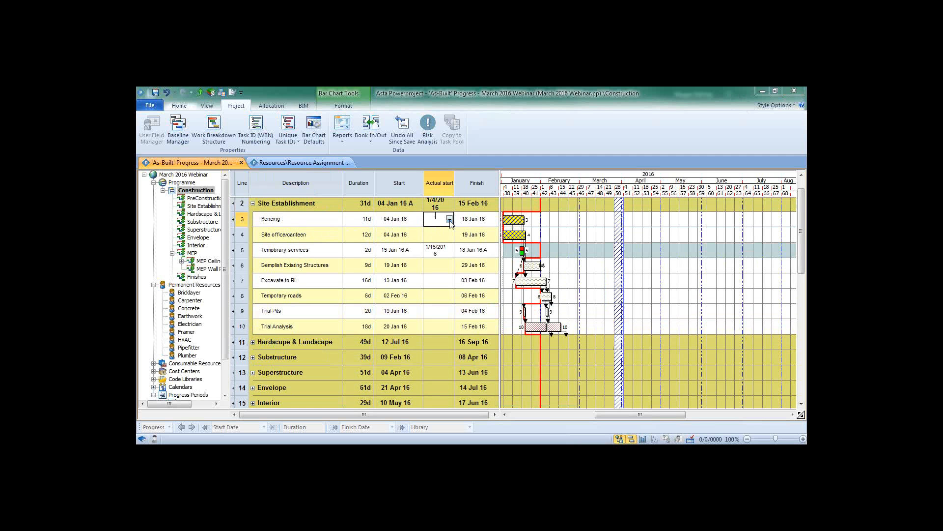
left_click(449, 219)
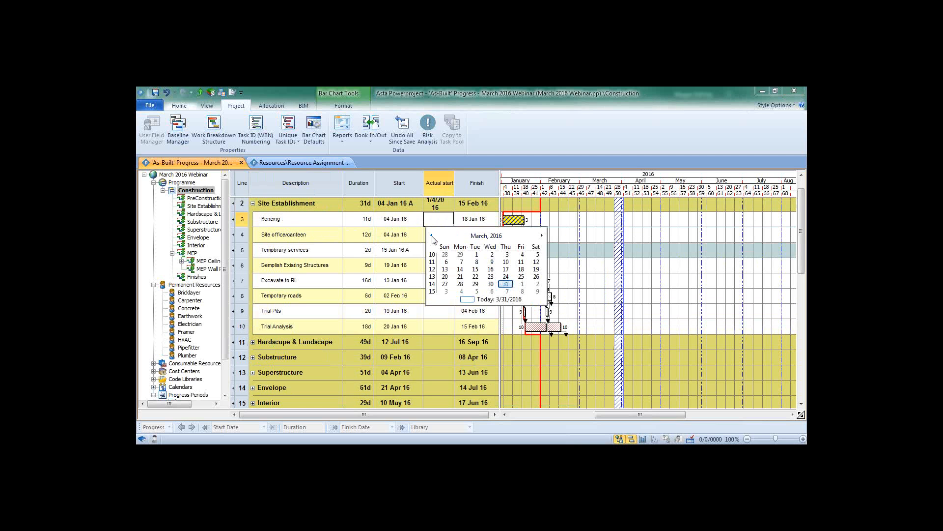
left_click(432, 236)
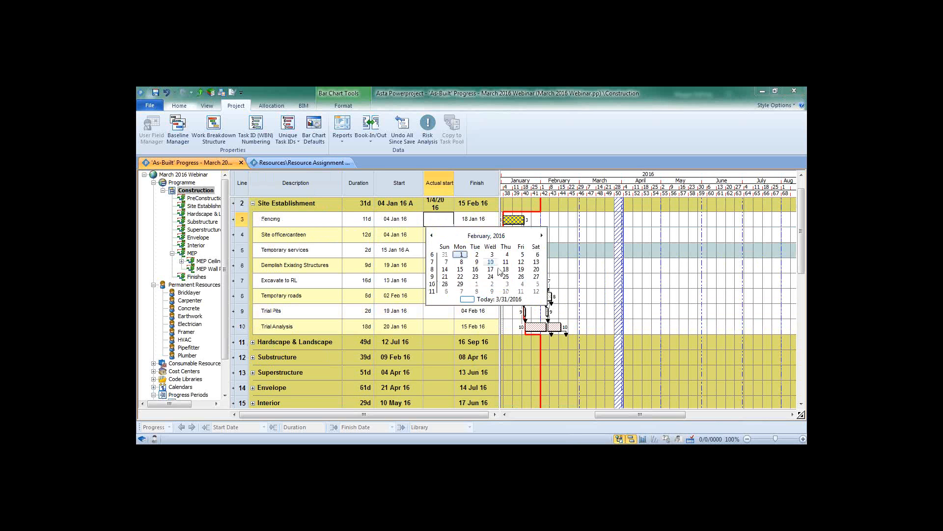
left_click(432, 235)
left_click(492, 284)
Step: Set the actual start of Site office/canteen to 1/26/2016
left_click(450, 236)
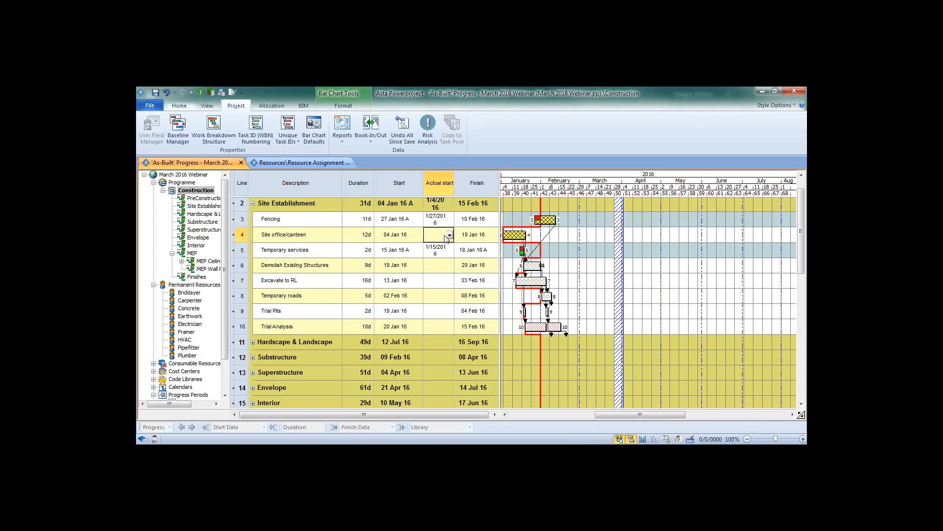
left_click(450, 237)
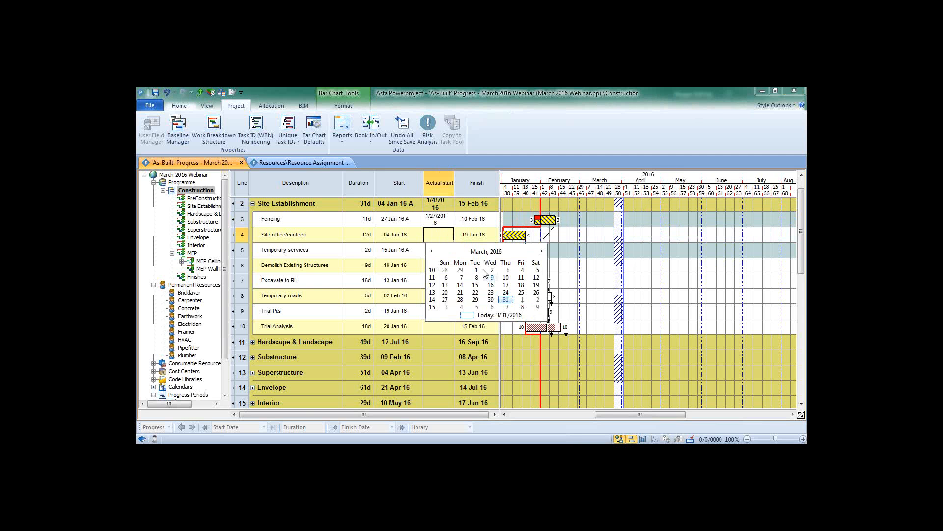
left_click(433, 251)
left_click(432, 251)
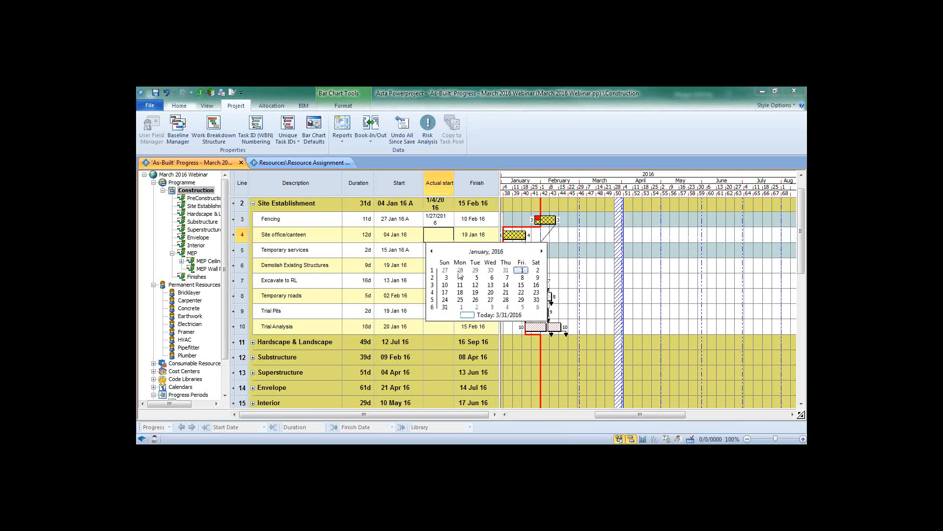
left_click(476, 299)
Step: Reschedule the project, straightening progress to the 1/31 progress entry period, and collapse Site Establishment
key("F9")
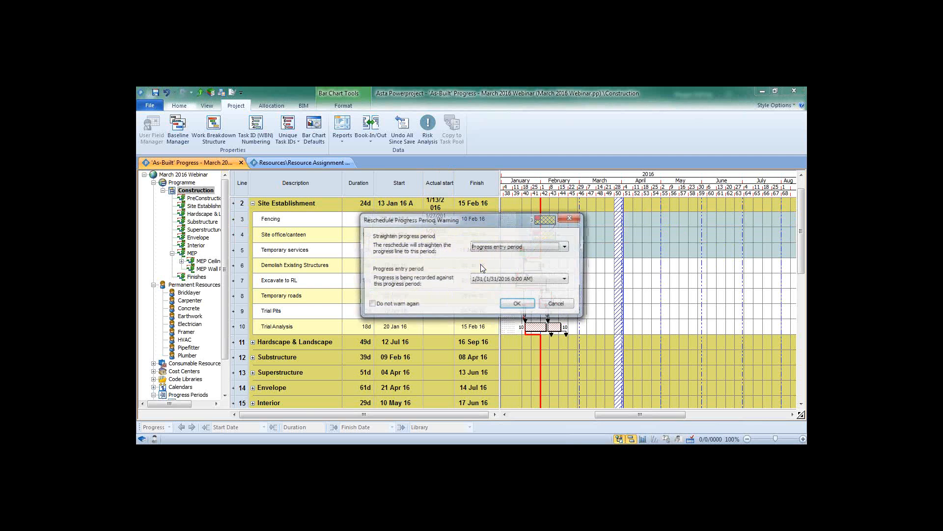
key("Return")
left_click(257, 205)
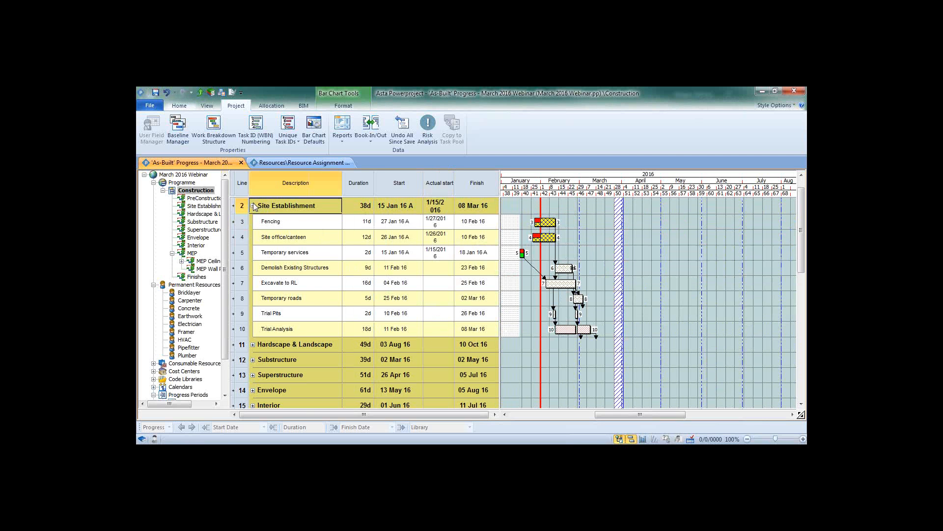
left_click(253, 207)
Step: Open the MEP Ceiling Rough chart and display the baseline bars beneath its tasks
left_click(193, 254)
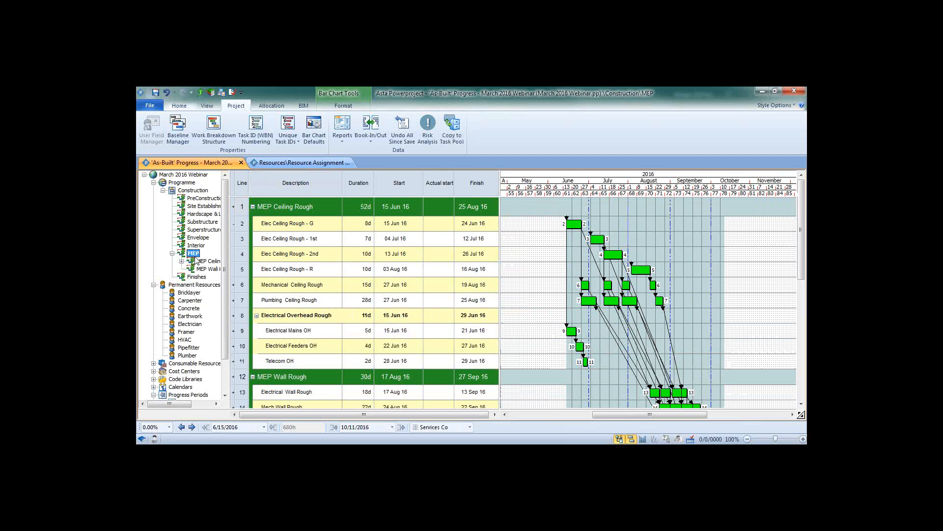
left_click(204, 260)
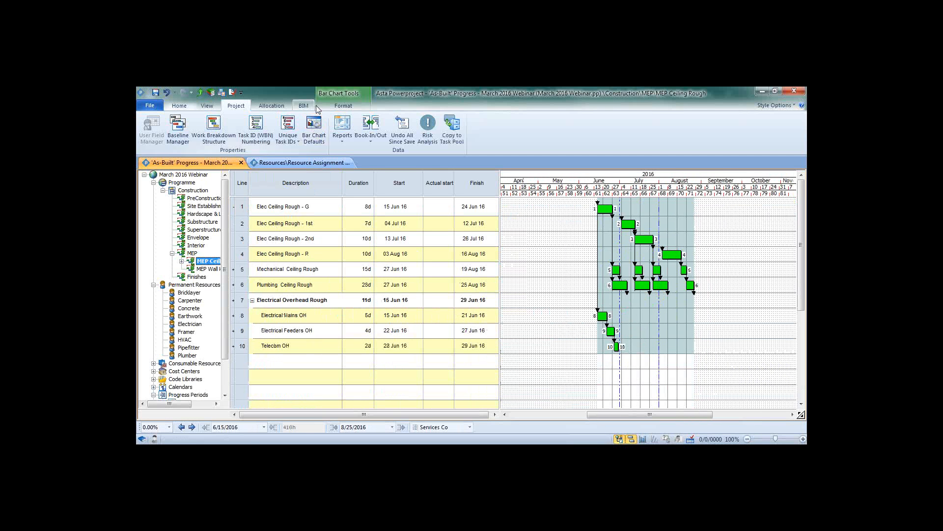
left_click(343, 106)
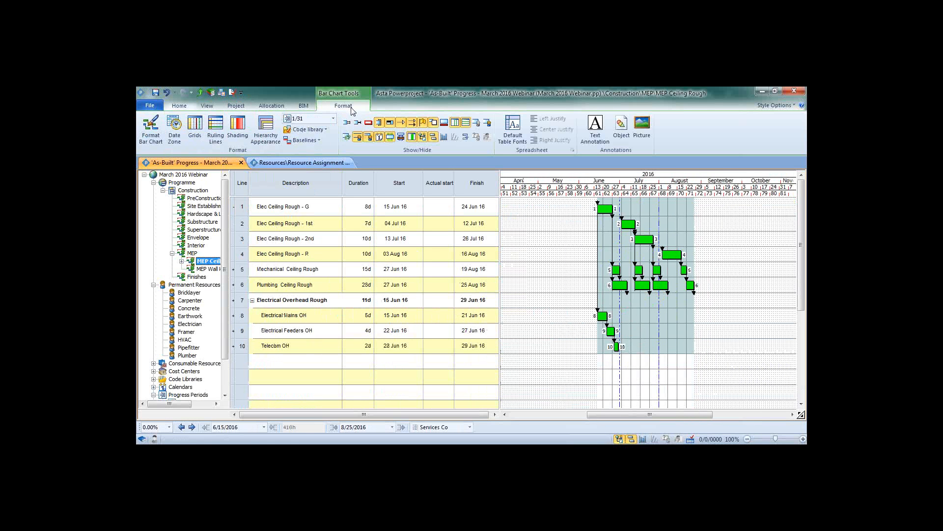
left_click(443, 125)
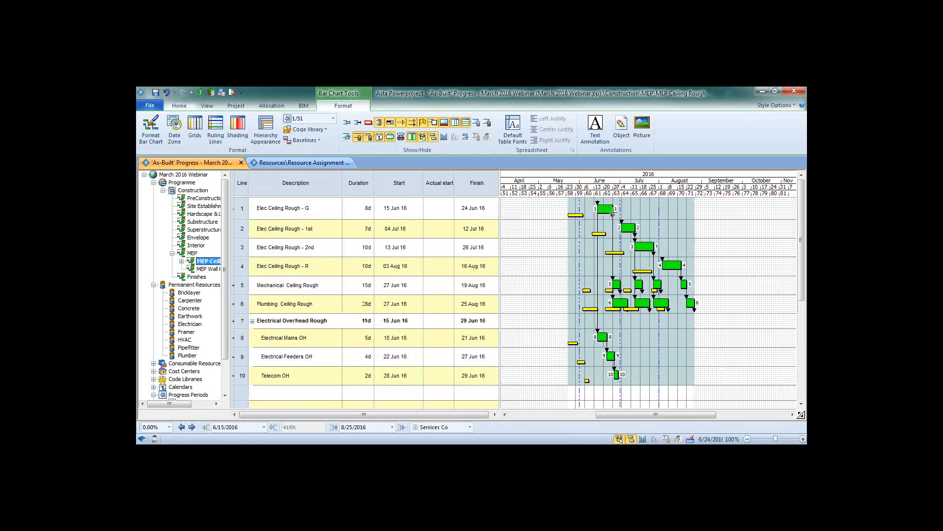
Step: Shorten the Elec Ceiling Rough - G task on its chart bar to 4 days
left_click(614, 208)
left_click_drag(613, 208, 609, 213)
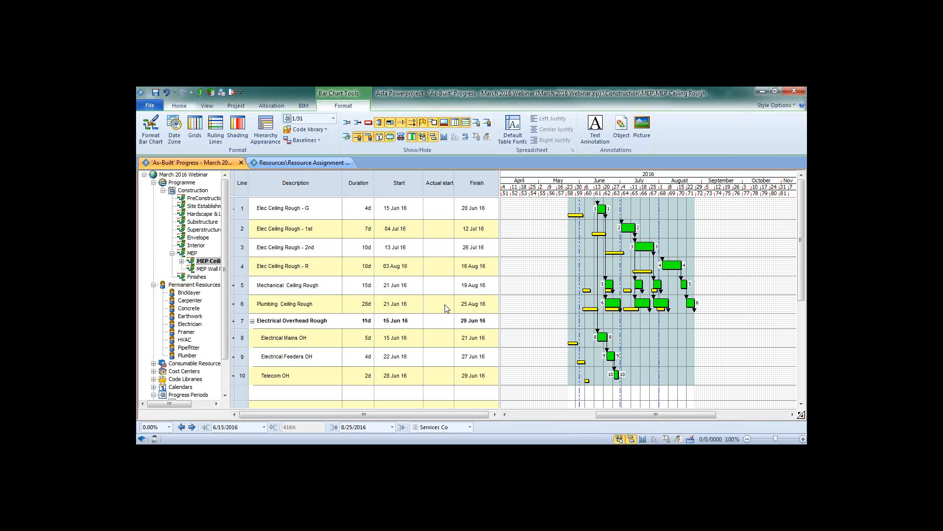
Step: Display the Electrician allocation histogram beneath the bar chart and bring the Electrical Overhead Rough tasks into view above it
scroll(447, 308, "down", 1)
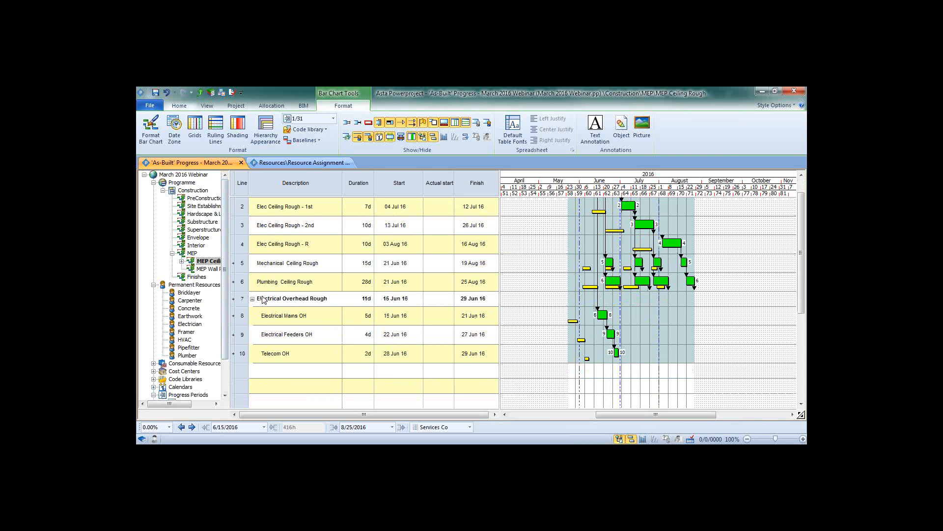
left_click(239, 298)
left_click(643, 438)
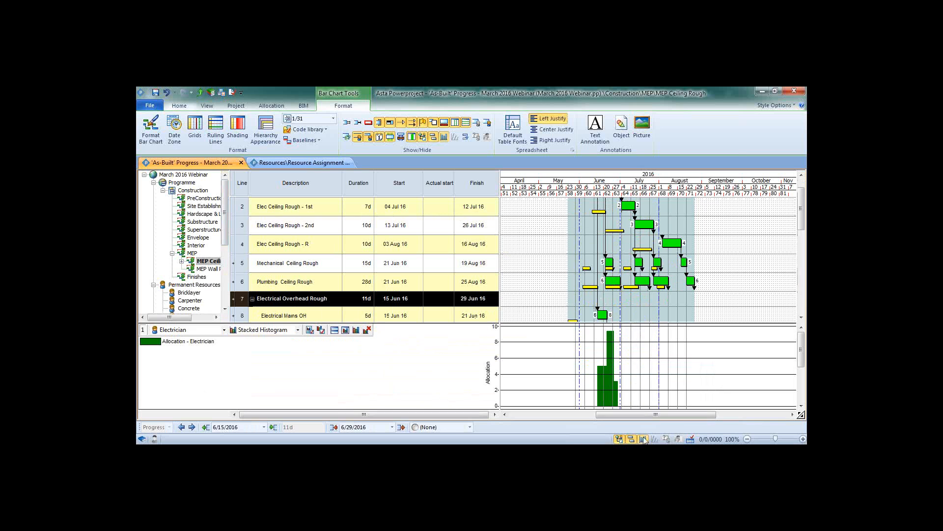
scroll(654, 371, "down", 2)
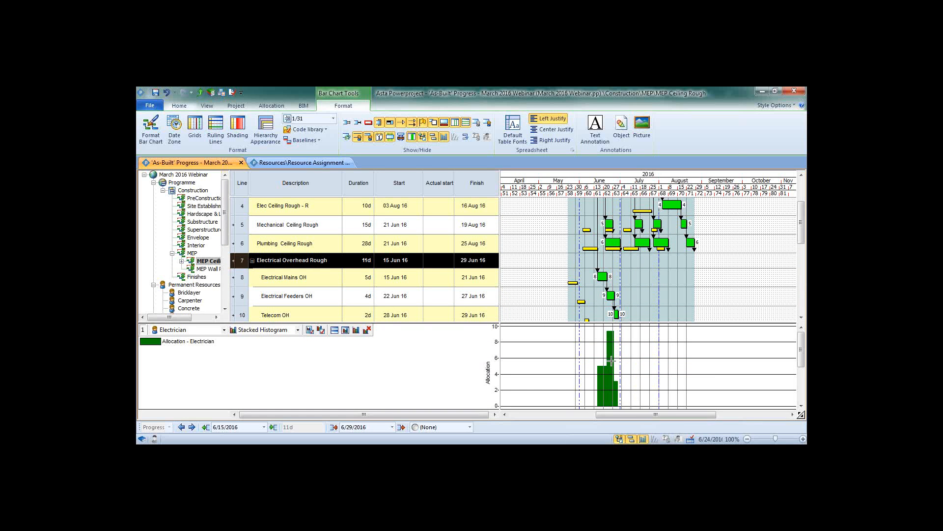
scroll(611, 364, "down", 2)
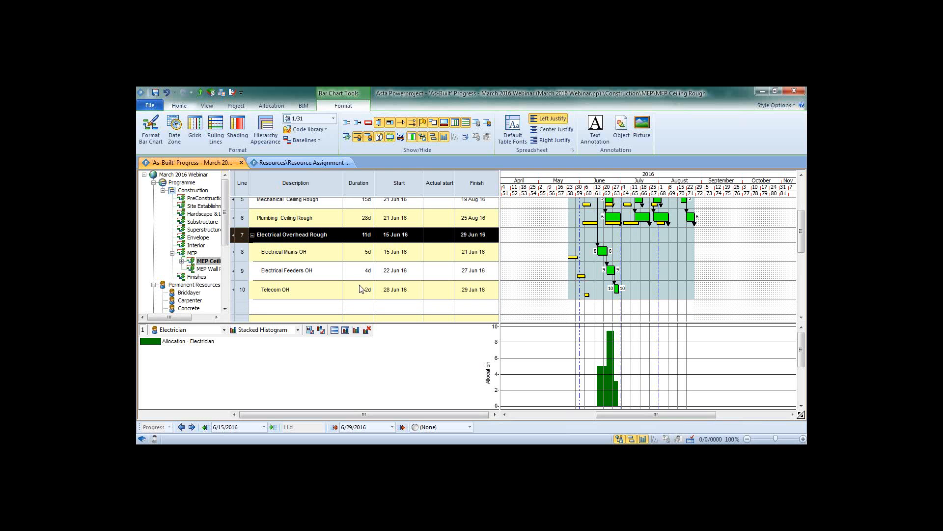
Step: Replace the finish-to-start link from Electrical Mains OH to Electrical Feeders OH with a start-to-start link lagged by 1 day
left_click(608, 263)
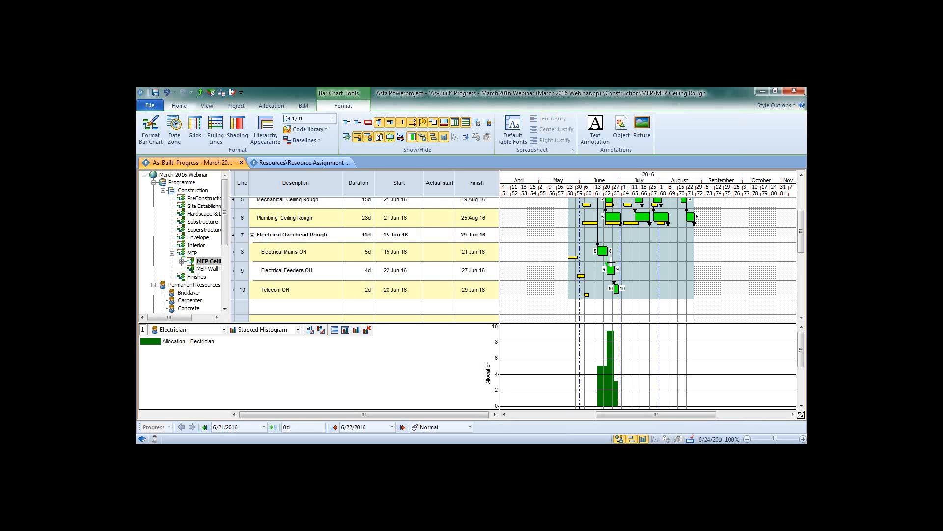
key("Delete")
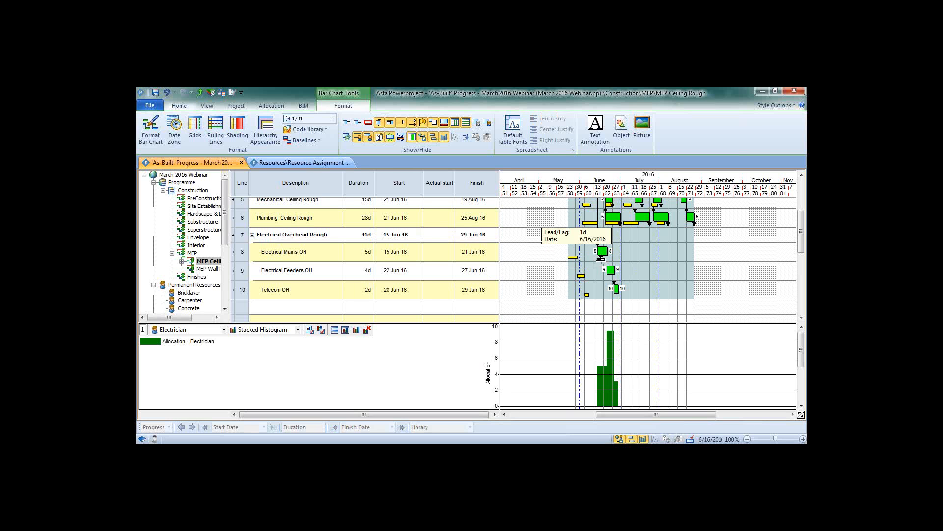
left_click_drag(601, 257, 606, 269)
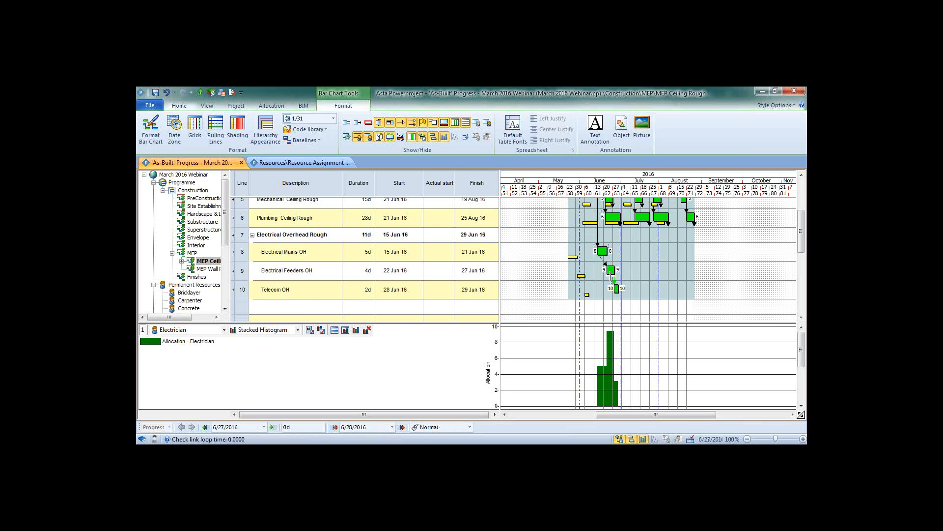
Step: Replace the finish-to-start link from Electrical Feeders OH to Telecom OH with a lagged start-to-start link, and reschedule the project
left_click_drag(614, 282, 614, 288)
key("Delete")
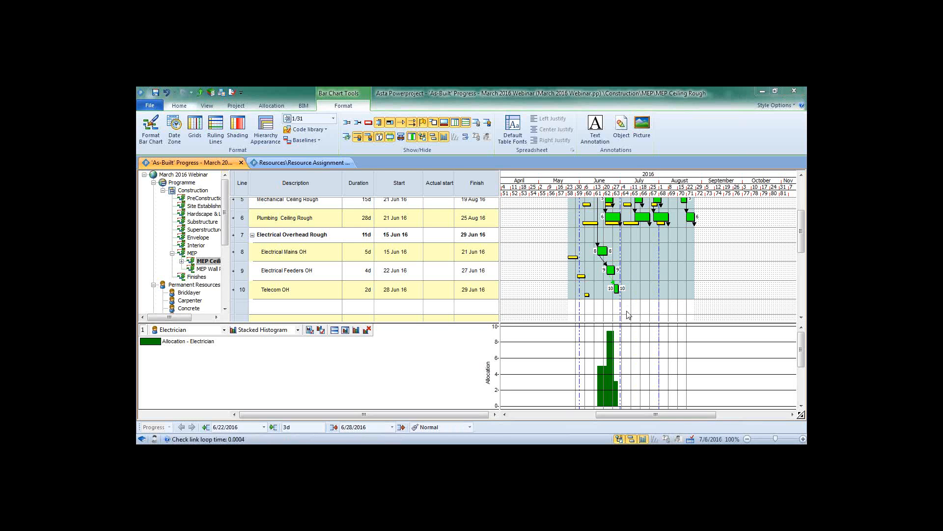
key("F9")
key("Return")
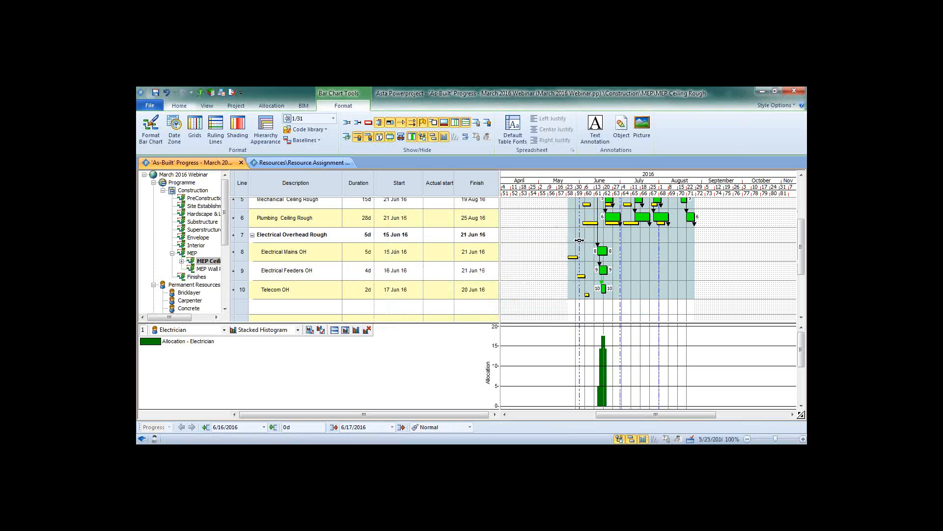
Step: Shorten the Electrical Mains OH and Electrical Feeders OH tasks to 2 days each
left_click_drag(604, 251, 603, 255)
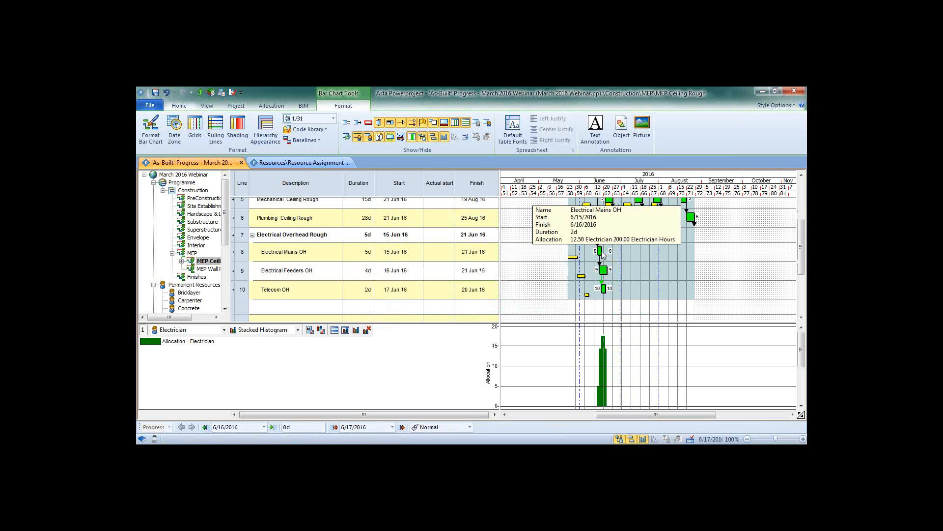
left_click_drag(603, 253, 604, 254)
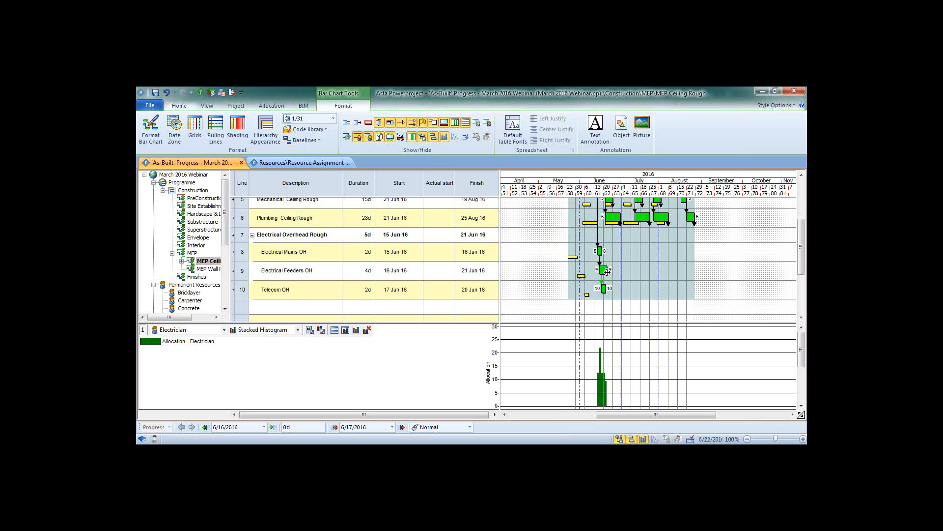
left_click_drag(605, 271, 603, 271)
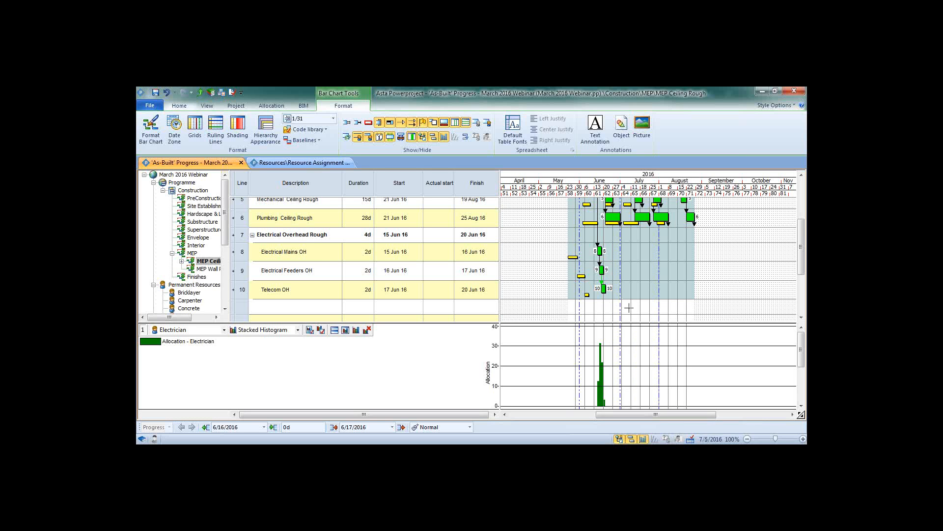
Step: Open the graph definitions of the Stacked Histogram report used by the Electrician histogram
scroll(642, 340, "down", 1)
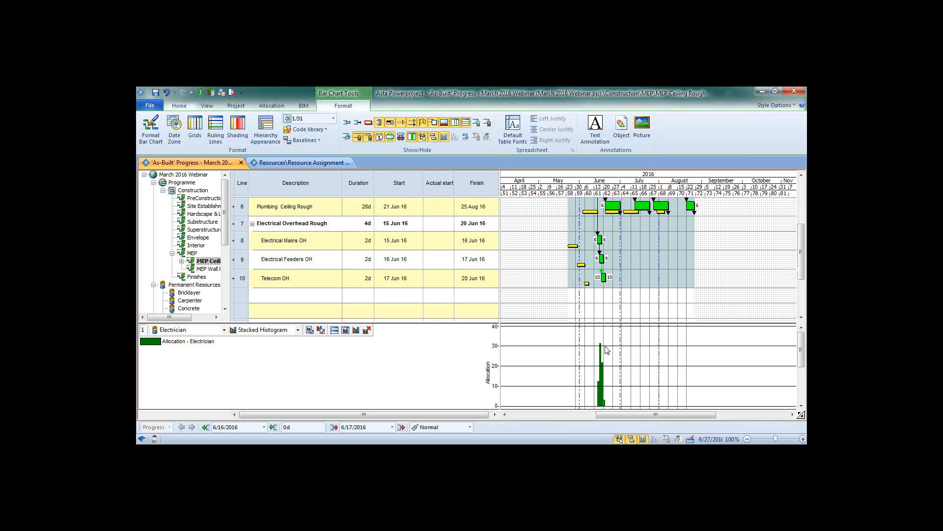
mouse_move(602, 345)
left_click(321, 330)
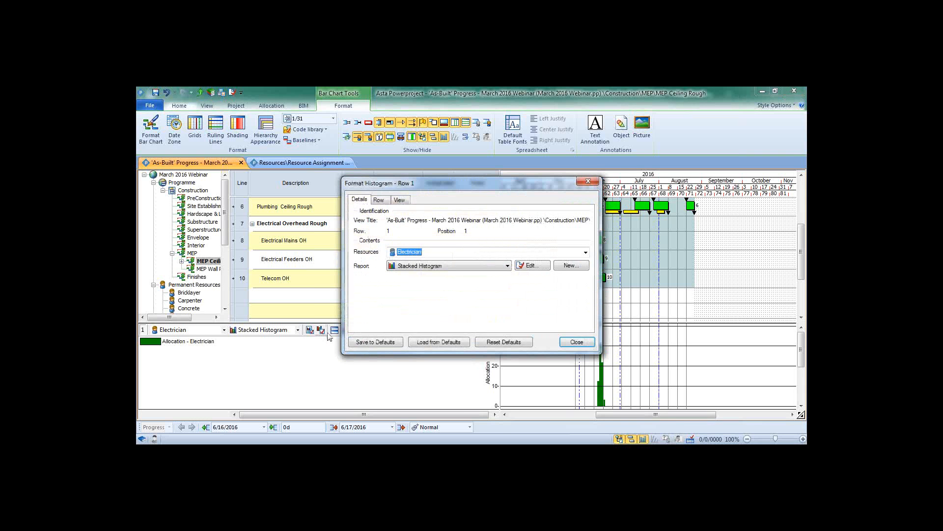
left_click(544, 266)
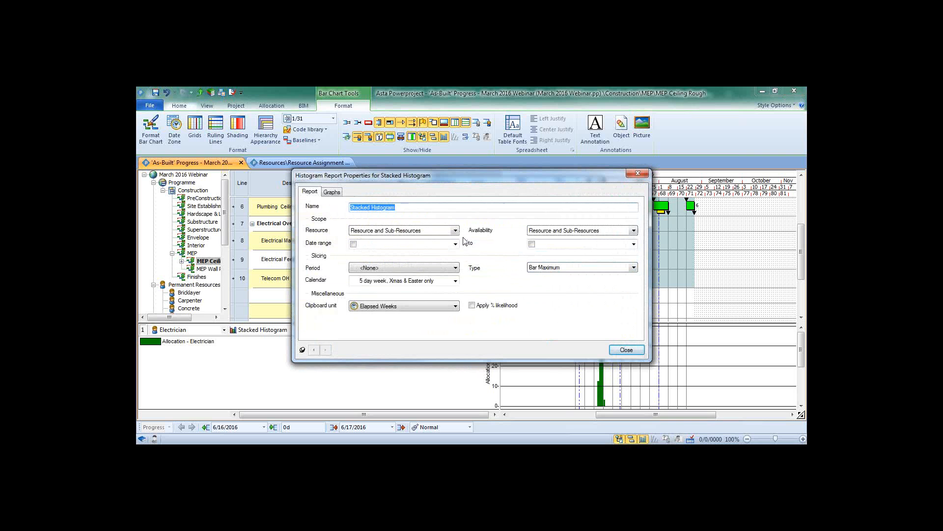
left_click(332, 192)
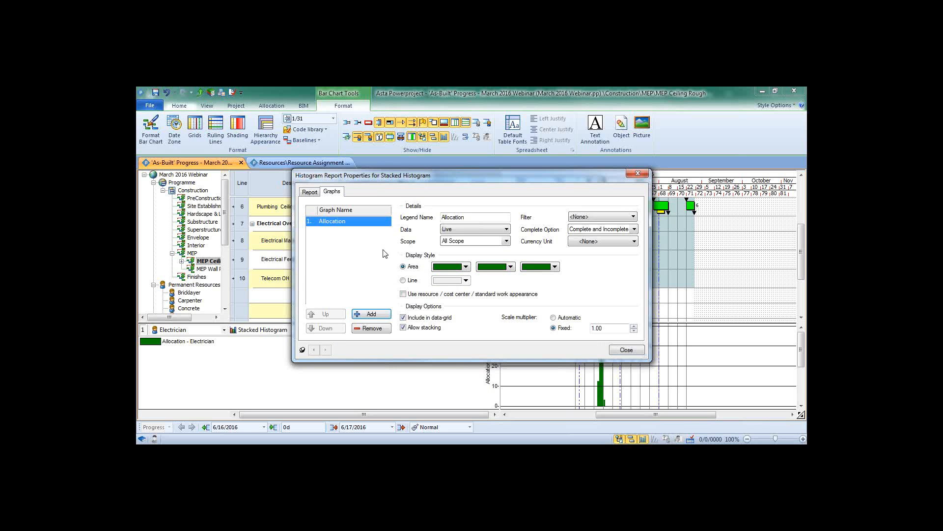
Step: Add a second graph to the Stacked Histogram report and make it an Allocation graph
left_click(370, 315)
left_click(342, 232)
left_click(344, 232)
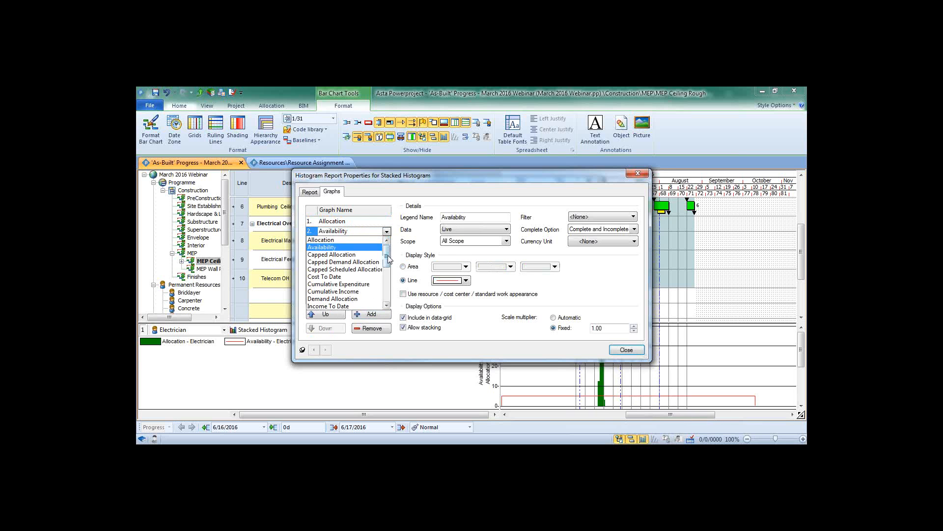
left_click_drag(387, 255, 393, 293)
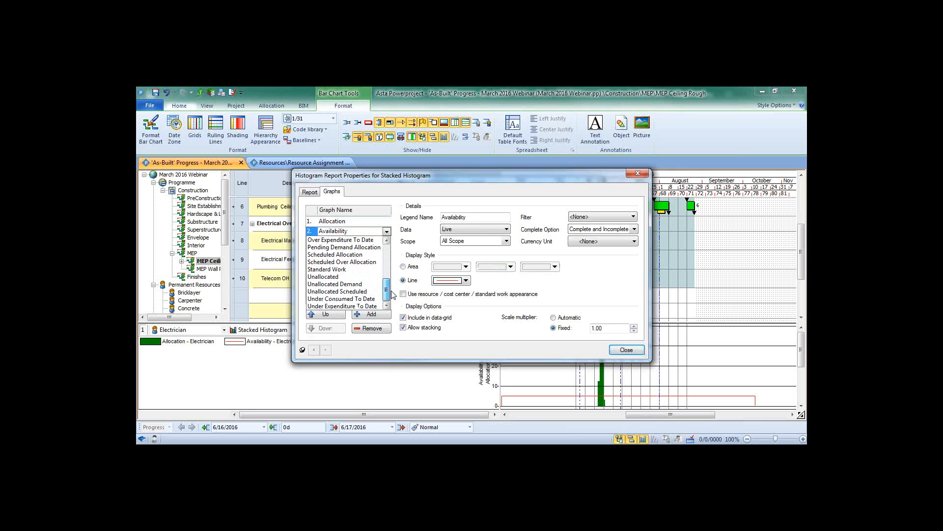
left_click_drag(392, 289, 388, 250)
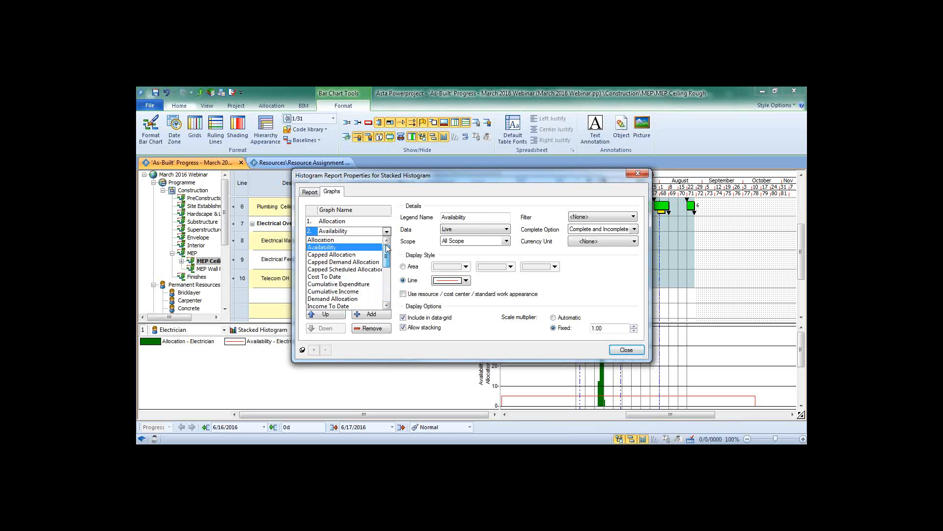
left_click(367, 240)
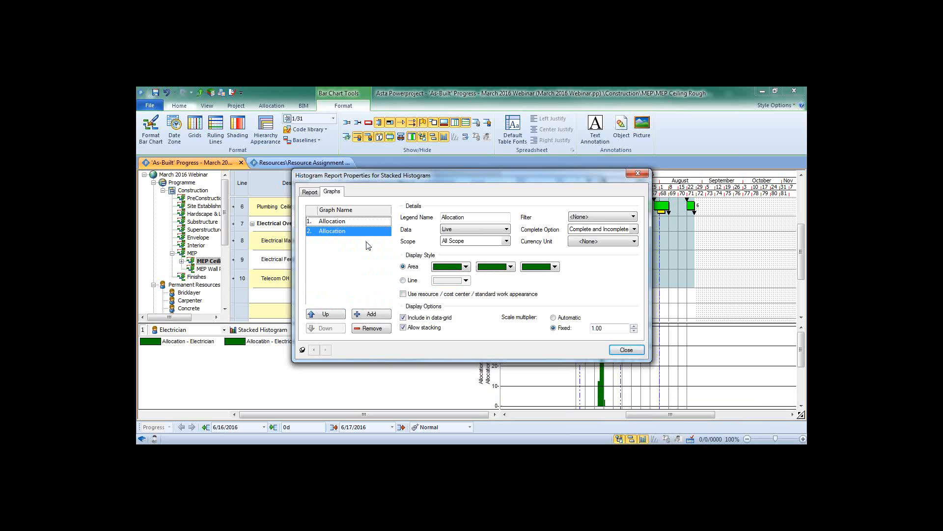
left_click(362, 234)
left_click(362, 234)
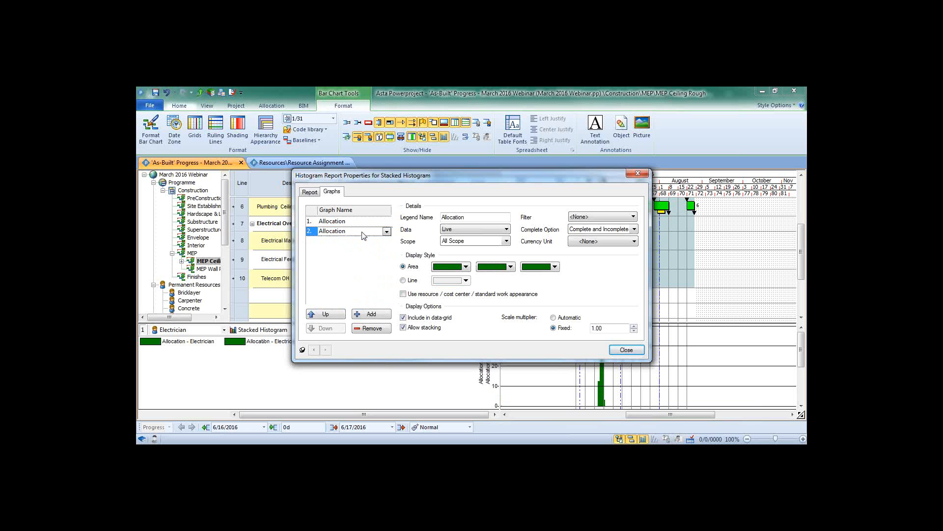
Step: Base the second Allocation graph on Current Baseline data, colour its area yellow, and close the histogram settings
left_click(460, 231)
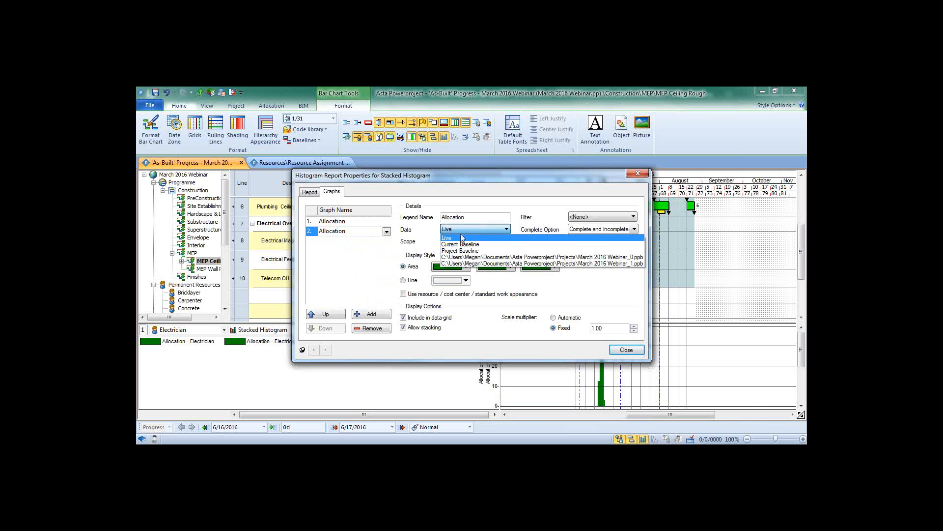
left_click(463, 244)
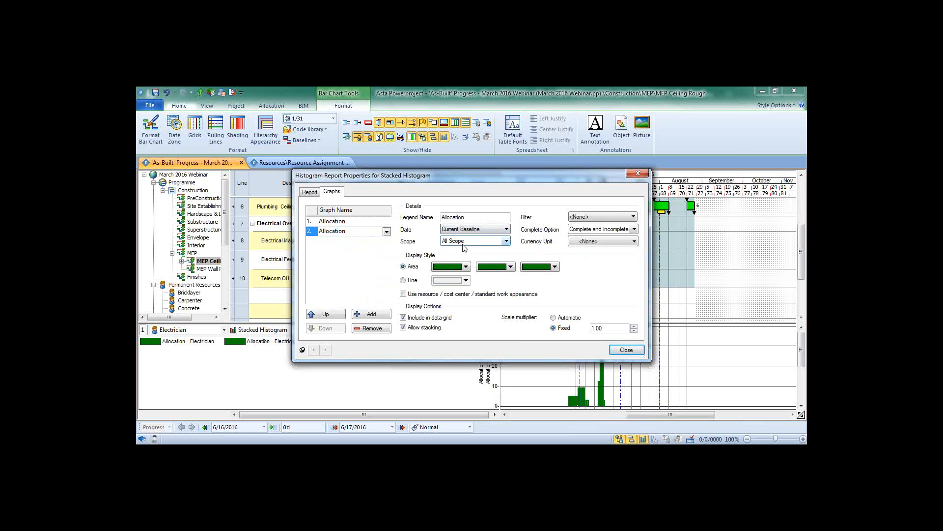
left_click(466, 267)
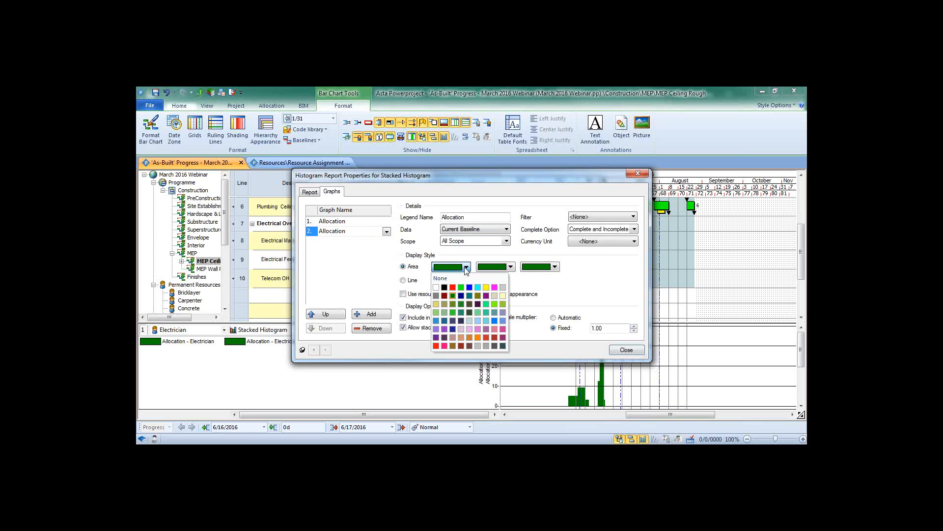
left_click(486, 287)
left_click(511, 267)
left_click(533, 287)
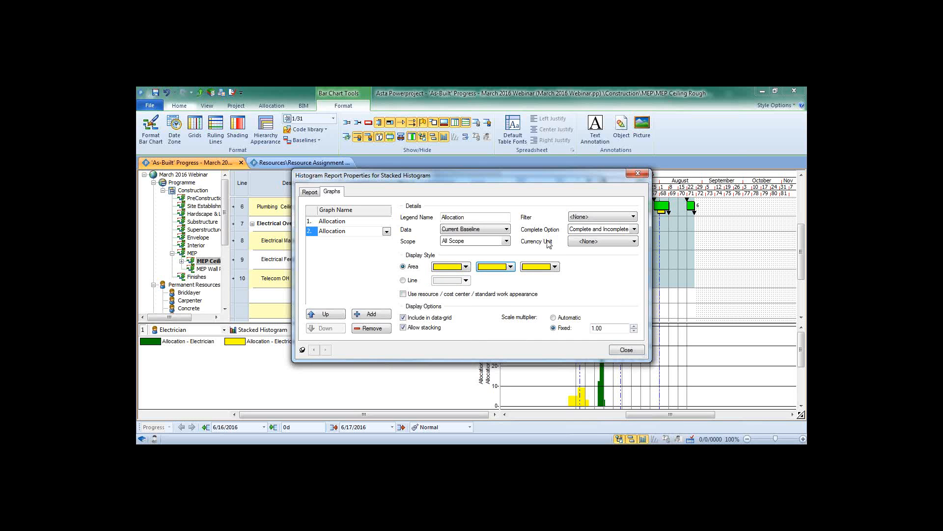
left_click(627, 350)
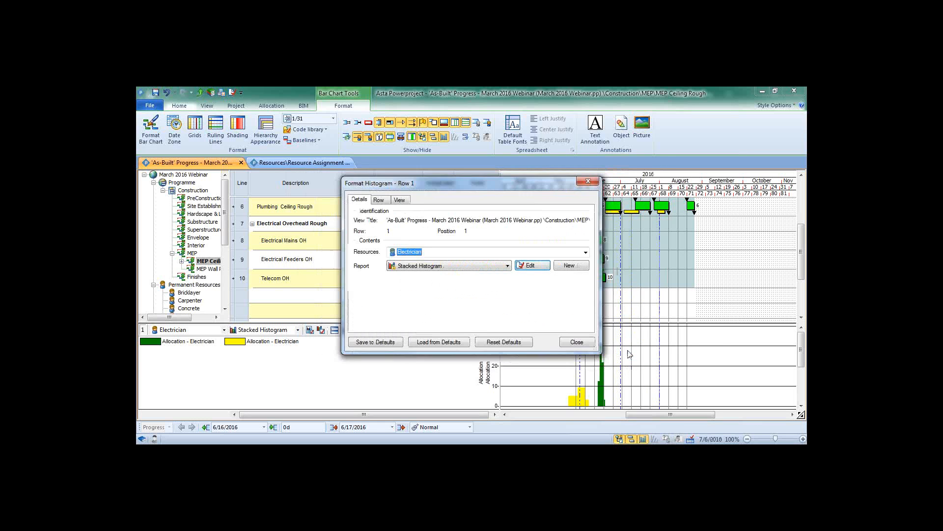
left_click(580, 344)
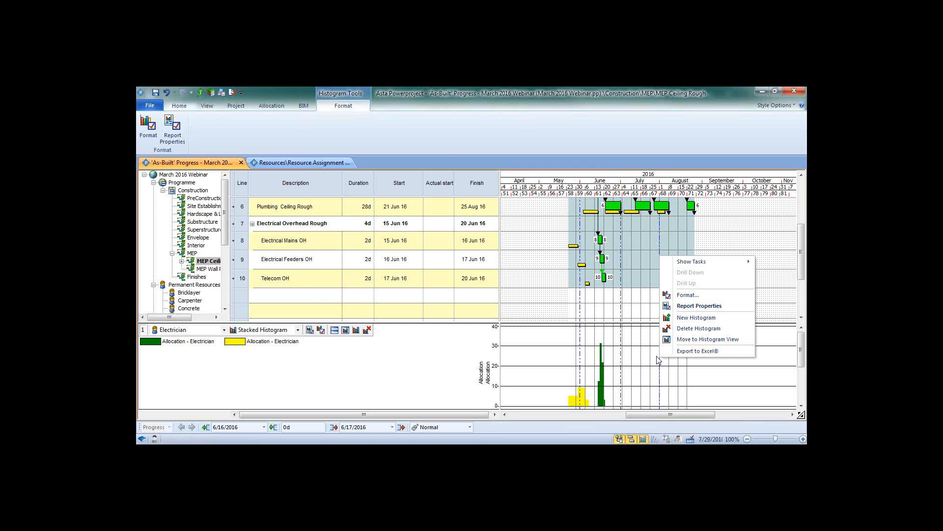
Step: Move the Electrician histogram to a separate histogram view and enlarge its plot area in height and width
left_click(685, 339)
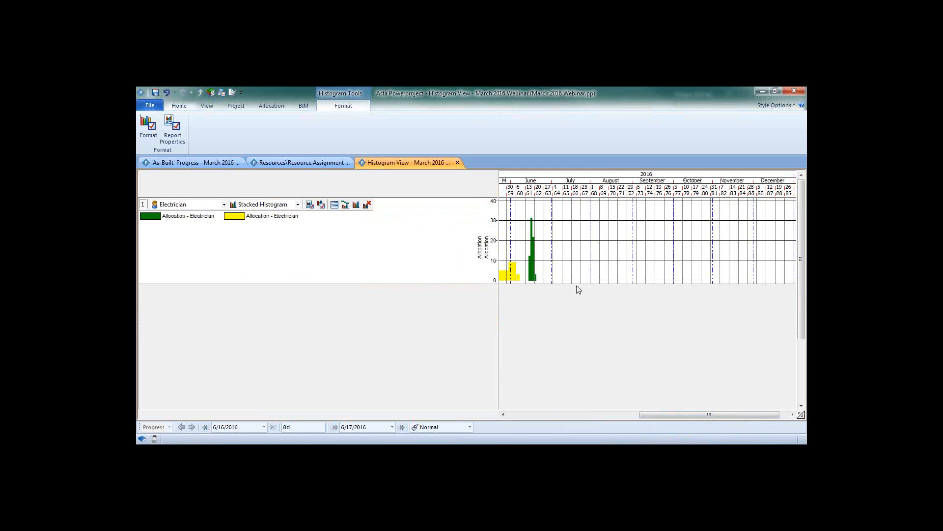
left_click_drag(574, 284, 573, 412)
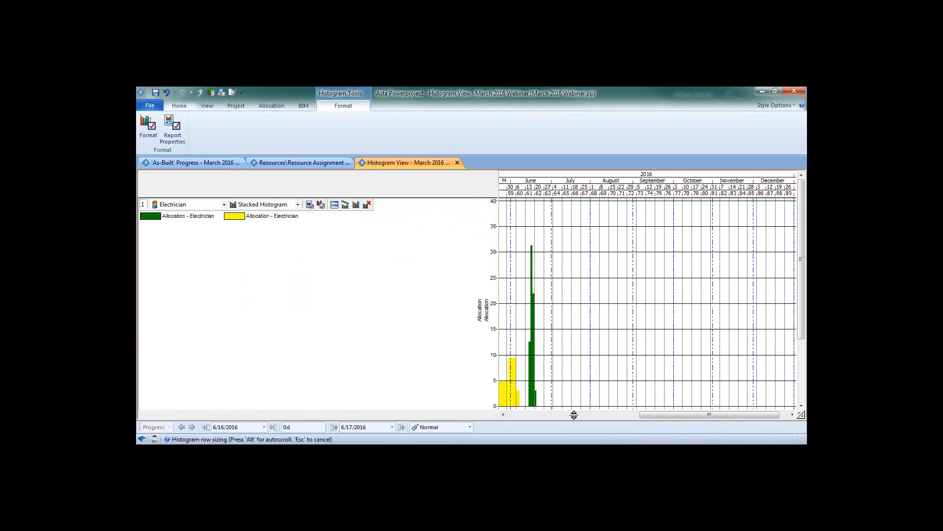
left_click_drag(500, 303, 391, 293)
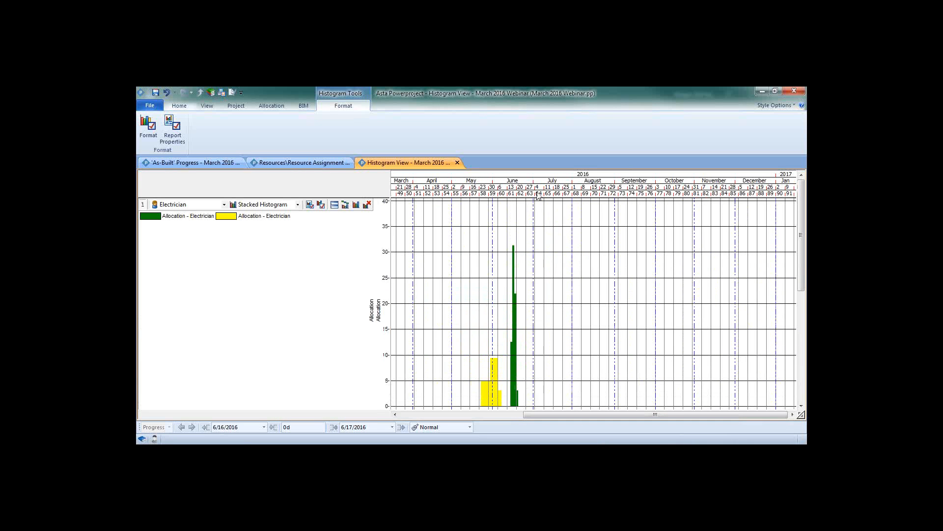
Step: Stretch the histogram's timescale to compare the live and baseline allocations around May and June 2016, and return to the MEP Ceiling Rough chart
left_click_drag(534, 193, 639, 196)
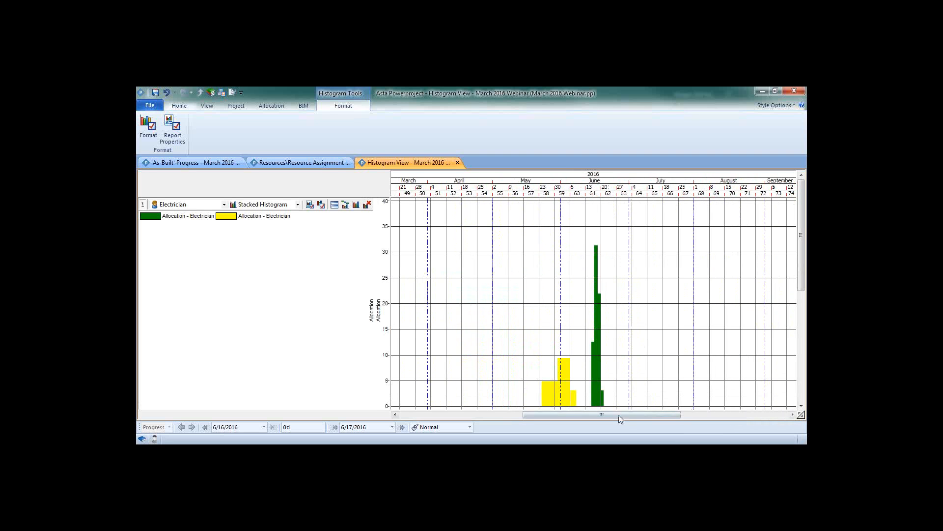
left_click_drag(616, 417, 635, 417)
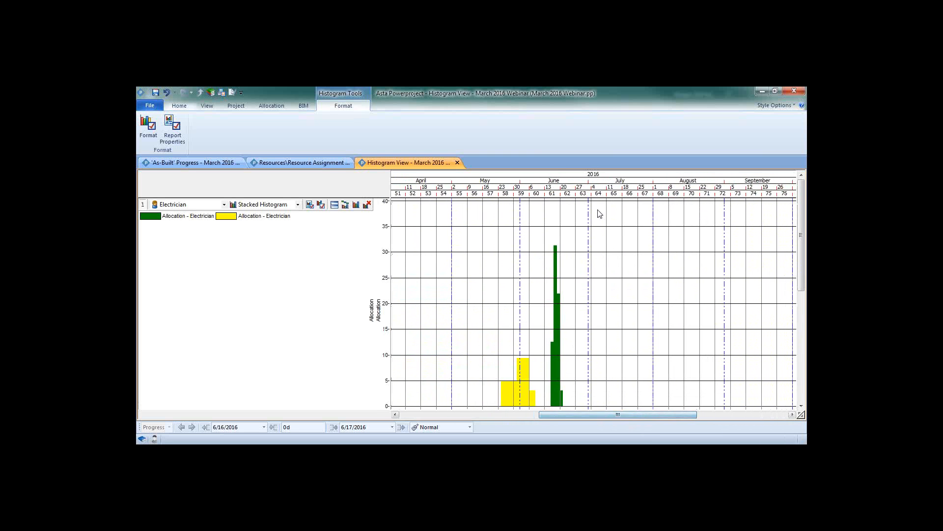
left_click_drag(588, 194, 604, 194)
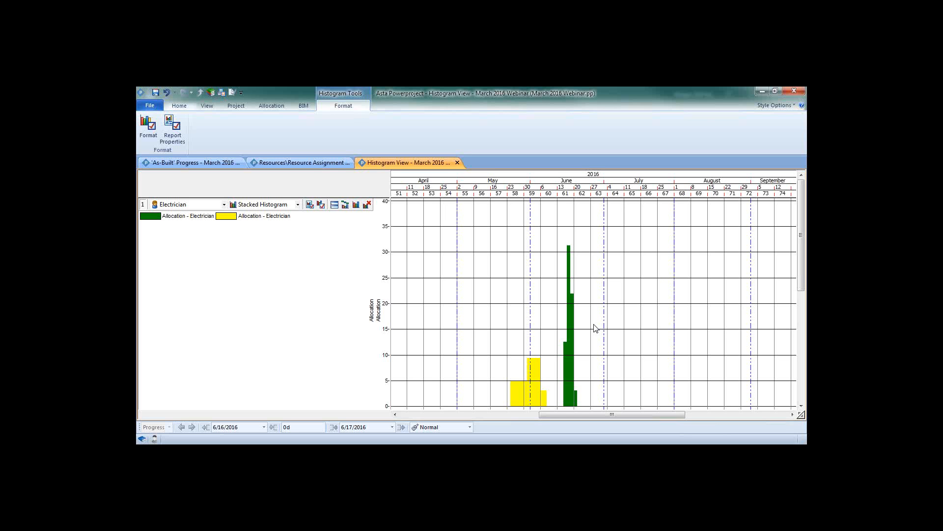
left_click(217, 161)
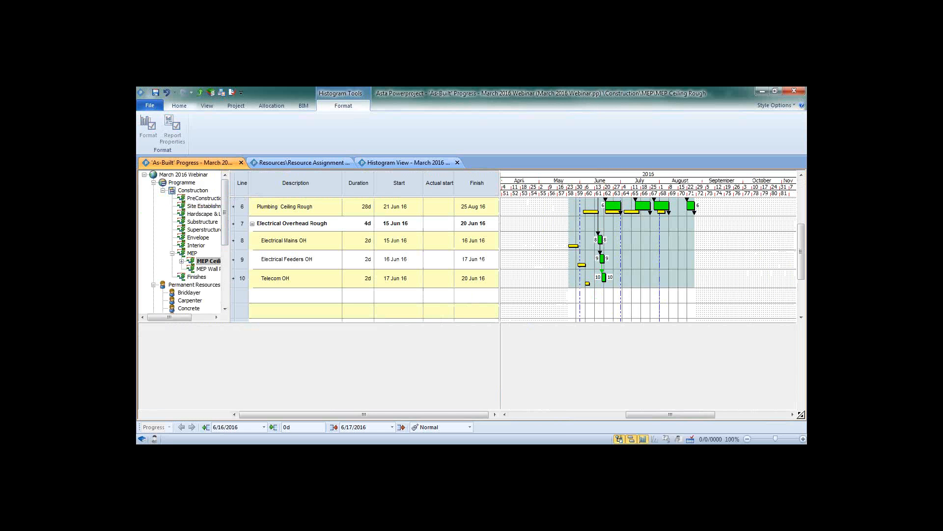
Step: Hide the histogram pane and expand the MEP summary in the Construction chart
left_click(643, 439)
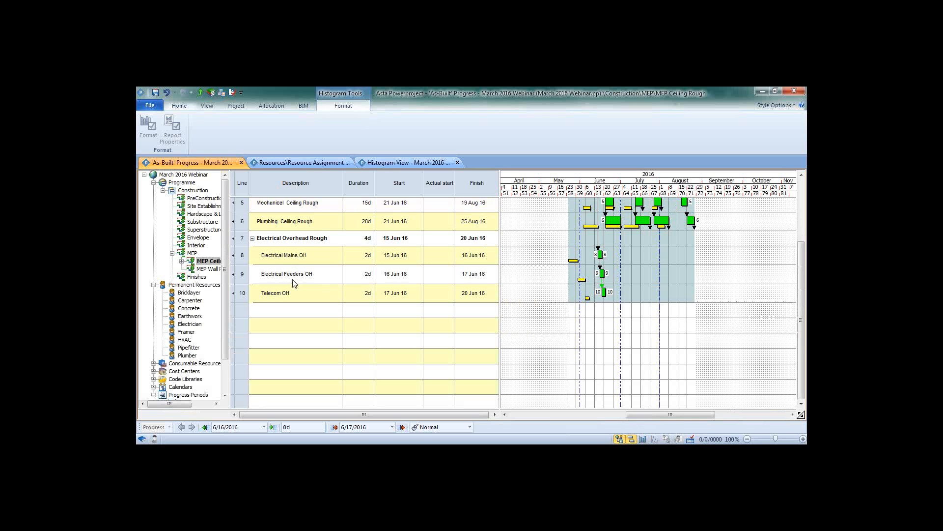
left_click(201, 190)
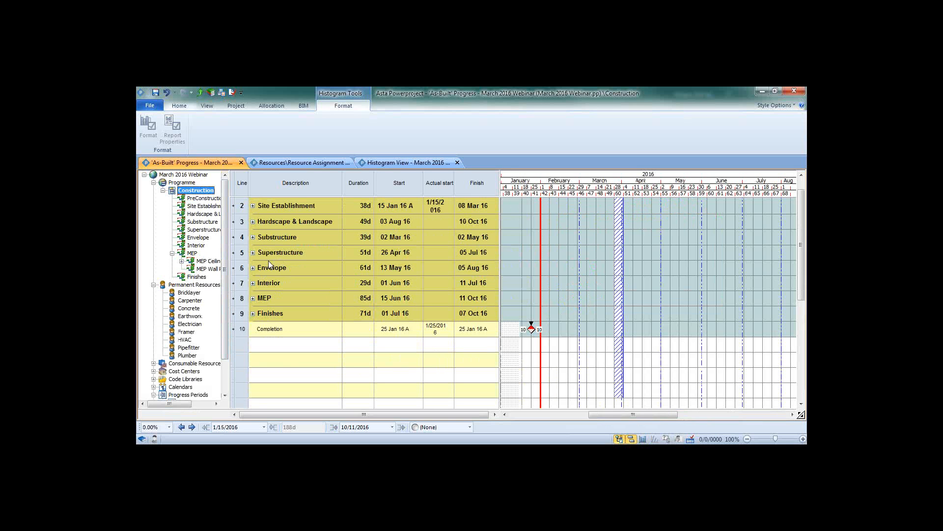
left_click(253, 298)
scroll(254, 296, "down", 3)
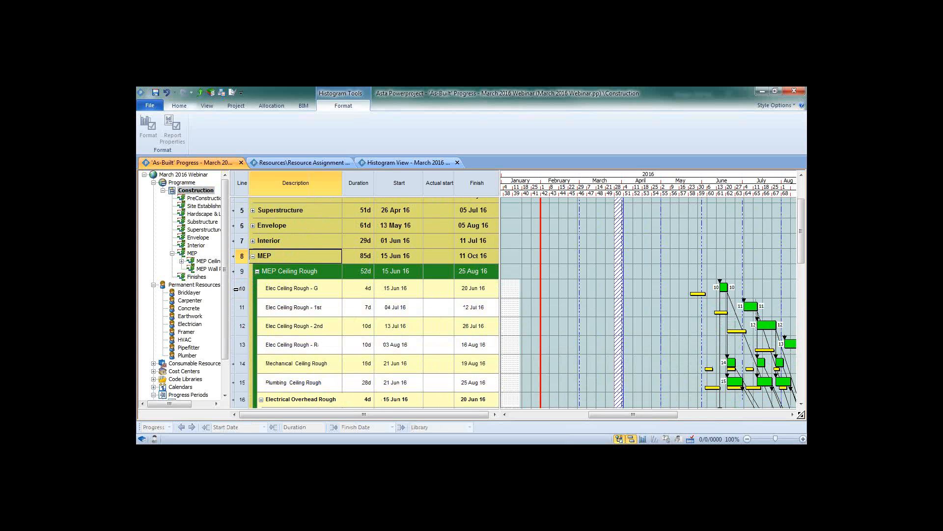
Step: Roll the Elec Ceiling Rough tasks up onto one line, and collapse and re-expand the Electrical Overhead Rough summary
left_click(234, 293)
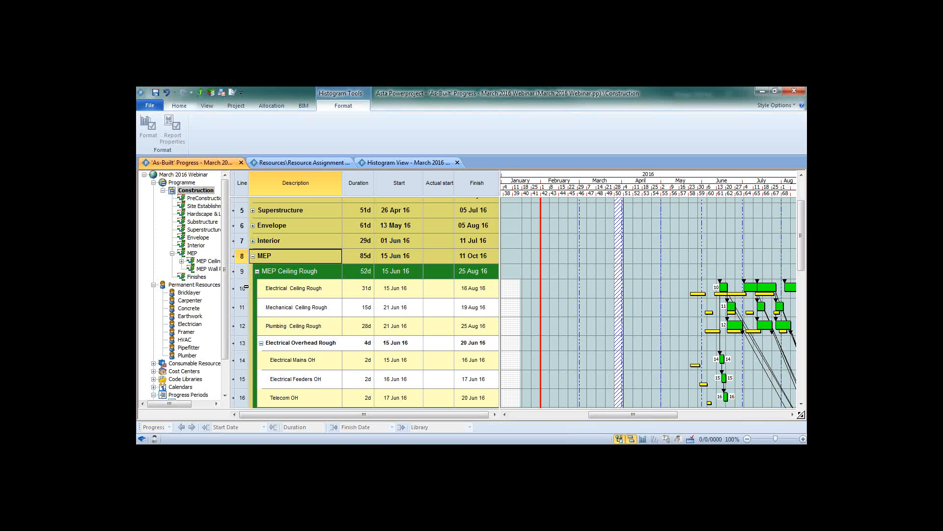
left_click(261, 343)
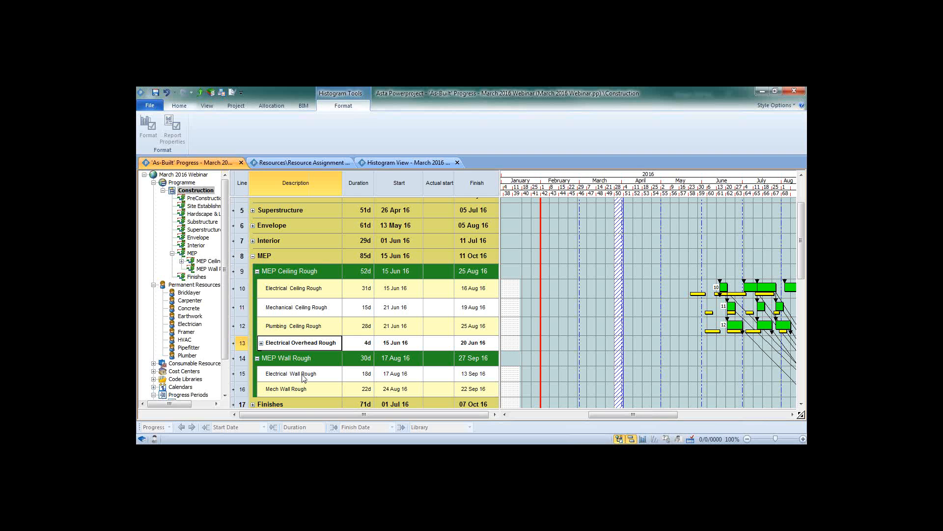
left_click(261, 343)
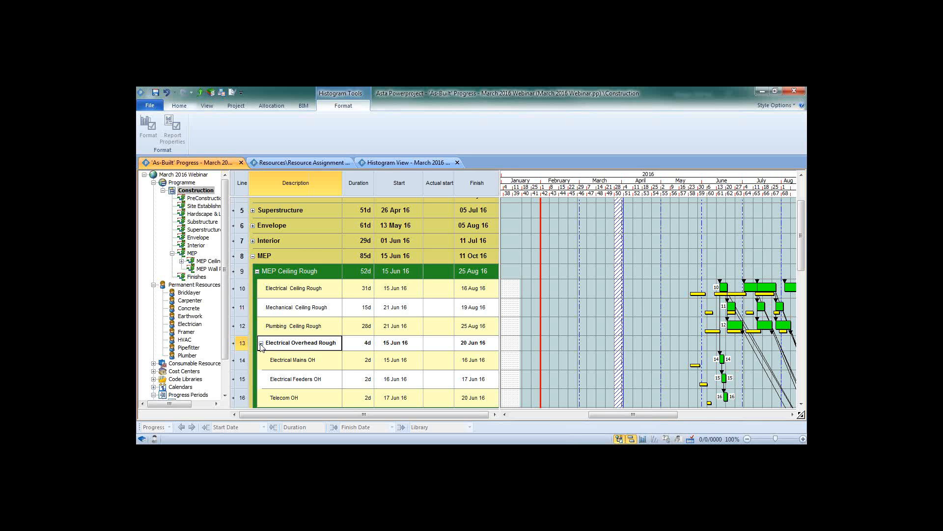
scroll(260, 344, "down", 1)
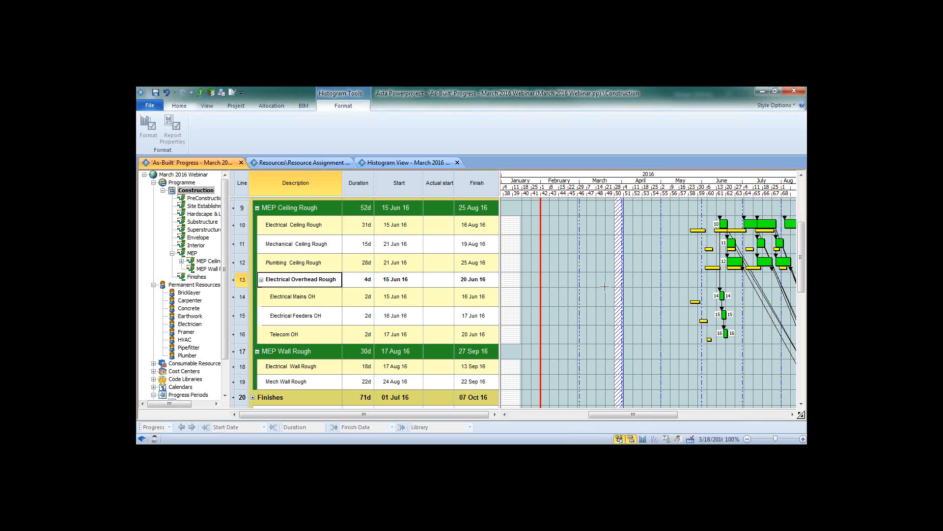
Step: Collapse the Permanent Resources branch and select Costs under Cost Centers in the project tree
left_click(154, 285)
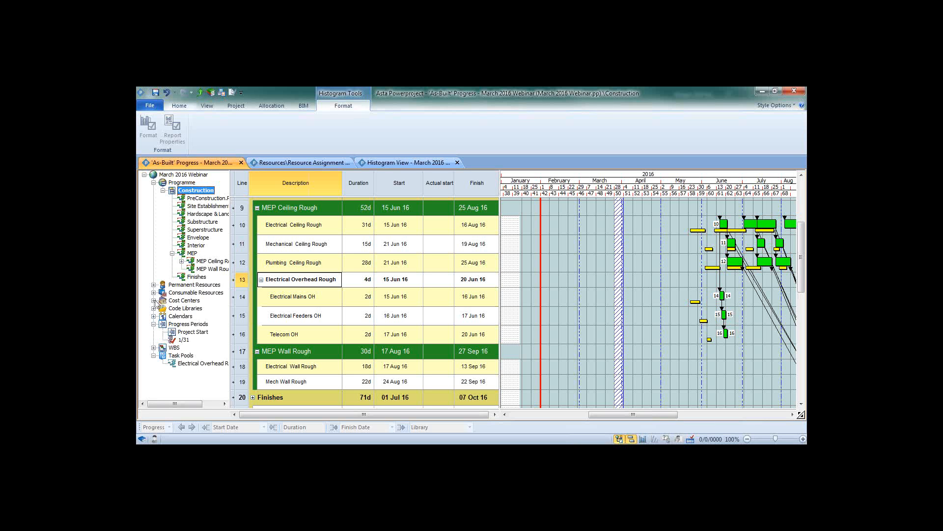
left_click(154, 300)
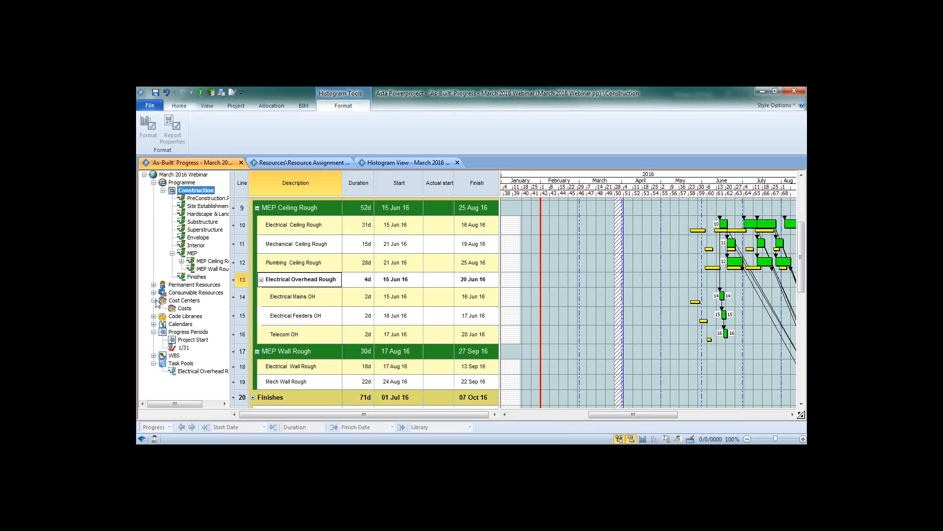
left_click(186, 310)
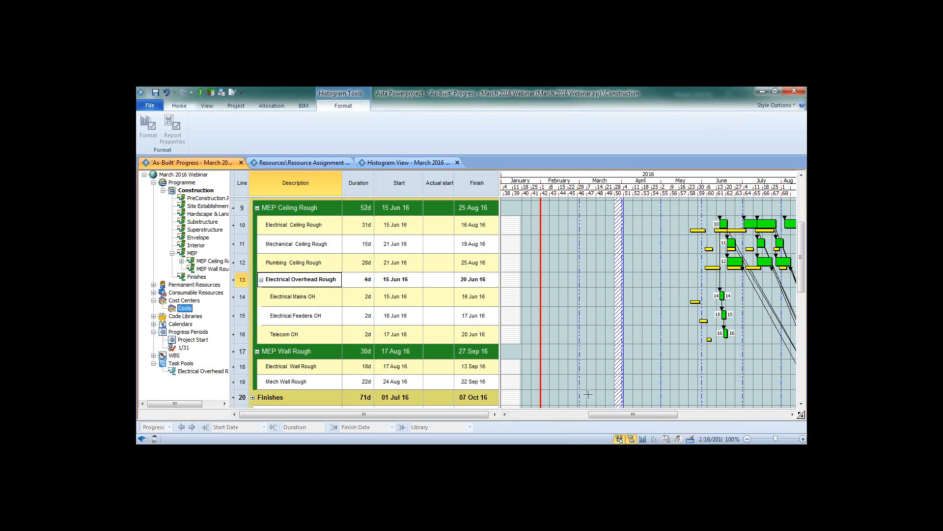
Step: Show the histogram pane beneath the MEP tasks from May to November 2016 and enlarge its empty histogram row
left_click_drag(599, 415, 644, 414)
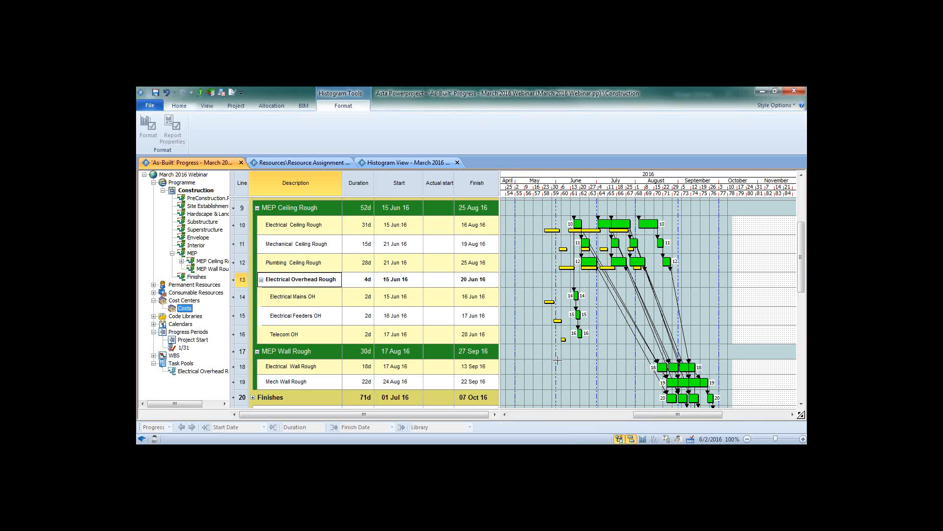
left_click(633, 441)
left_click(633, 440)
left_click(643, 439)
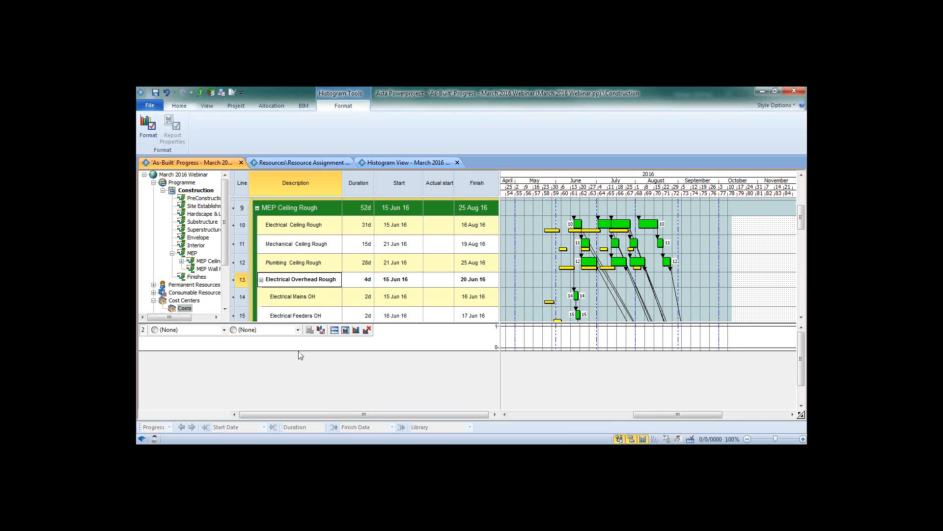
left_click_drag(297, 350, 294, 409)
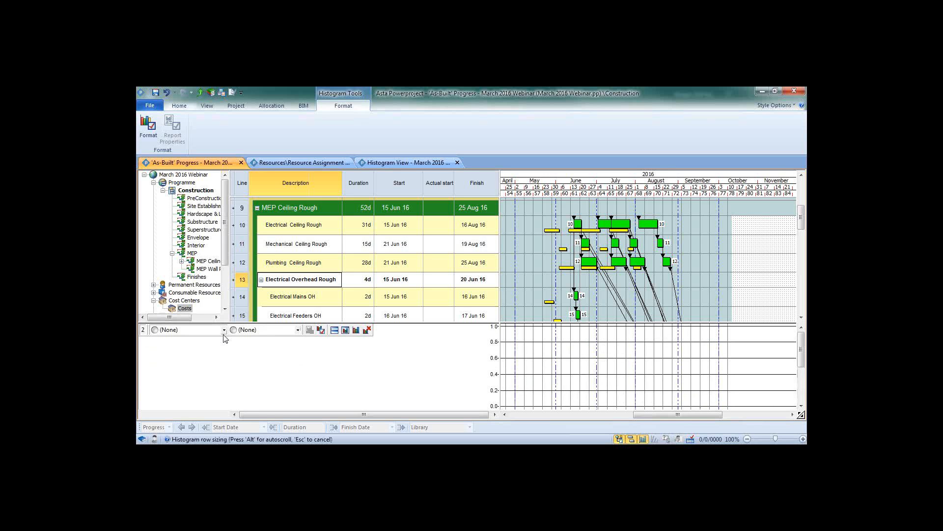
Step: Check the available histogram reports and try to assign the Costs cost center to the histogram
left_click(298, 330)
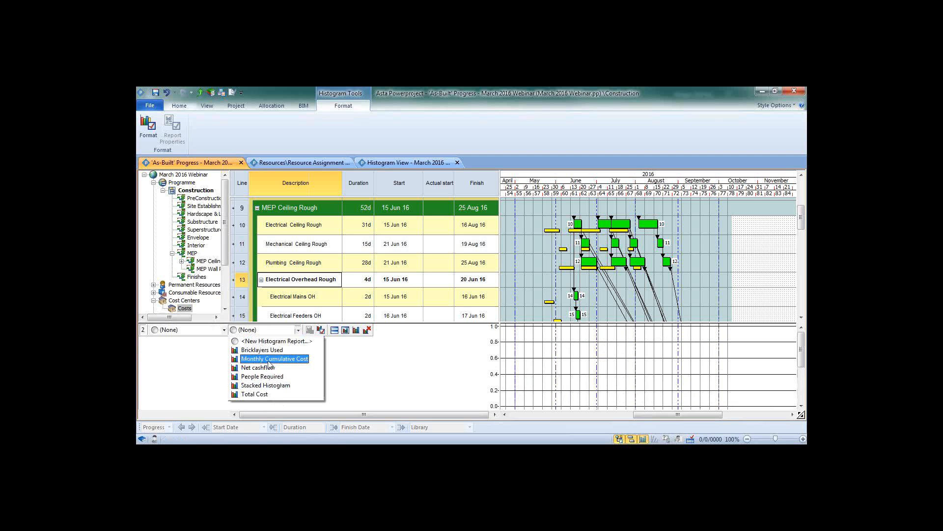
left_click(225, 331)
left_click(225, 331)
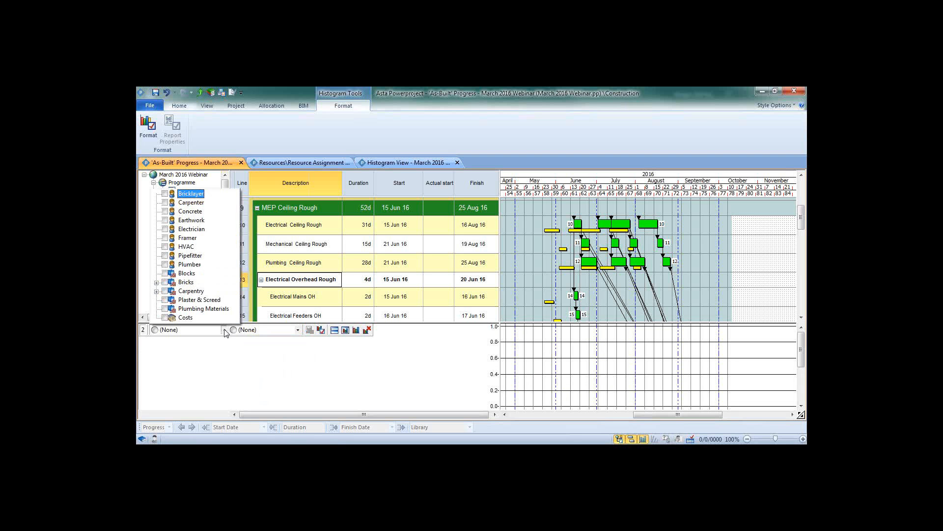
left_click(156, 291)
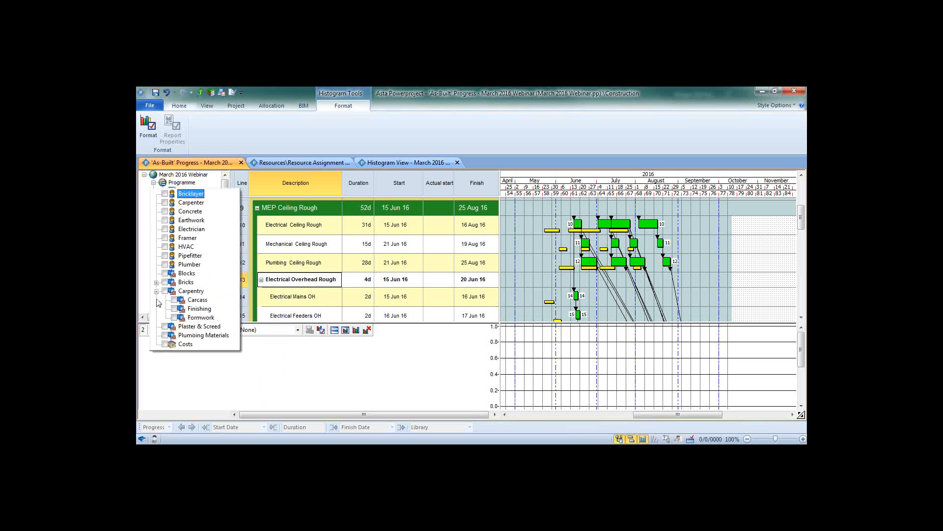
left_click(166, 345)
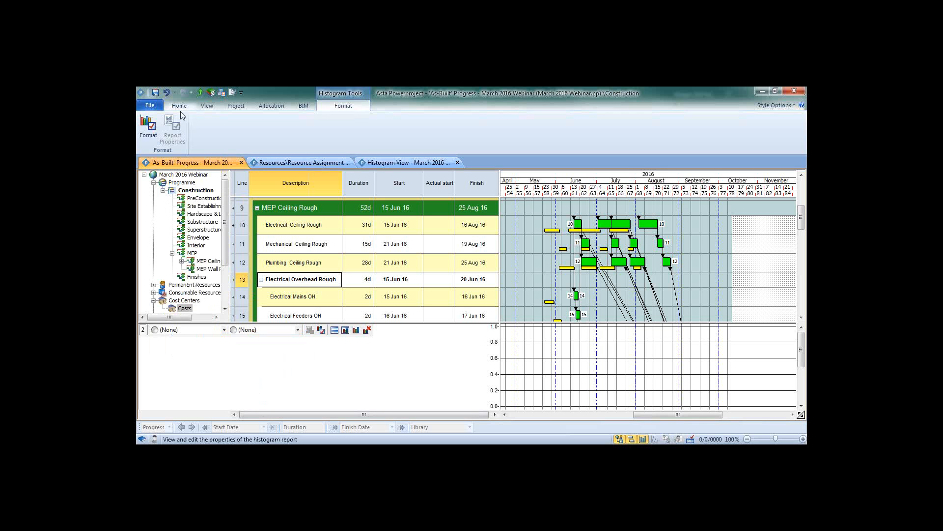
Step: Add three cost centers named labor, material and OT in the Library Explorer
left_click(210, 92)
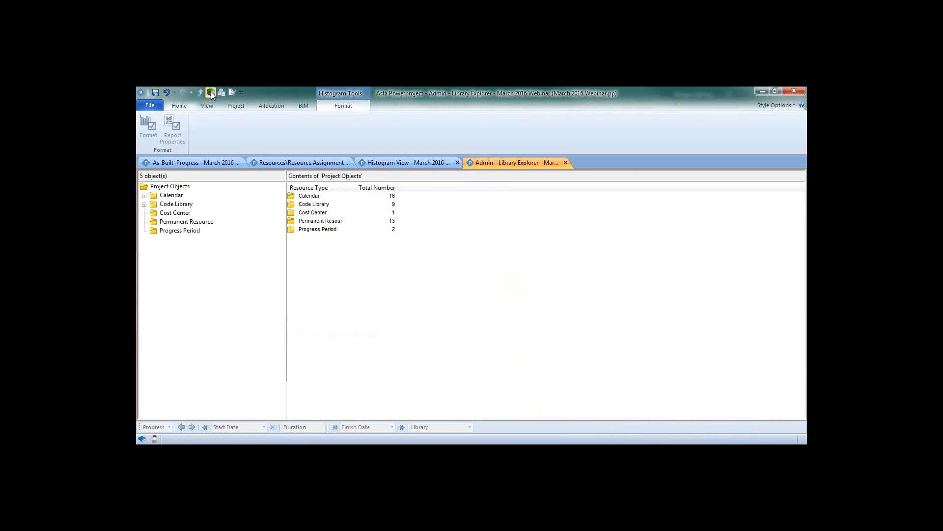
left_click(175, 212)
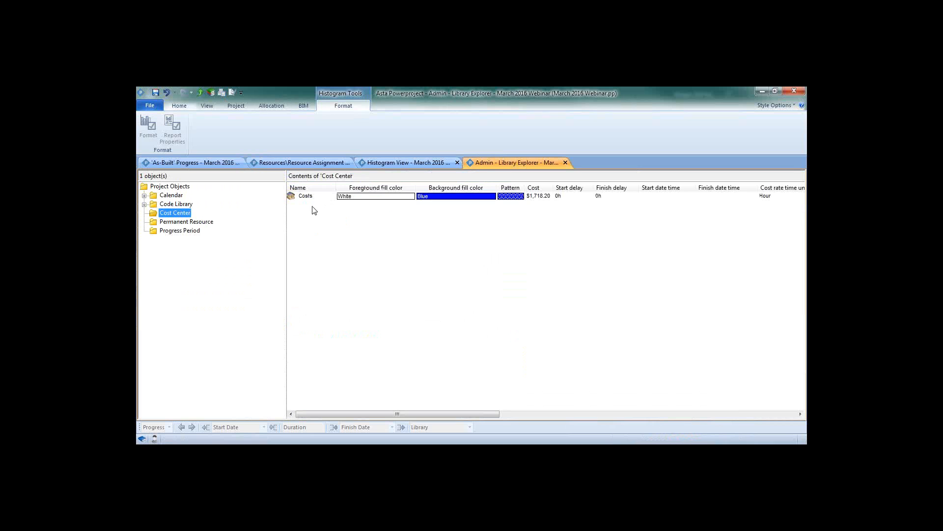
left_click(311, 205)
type("labor")
key("Return")
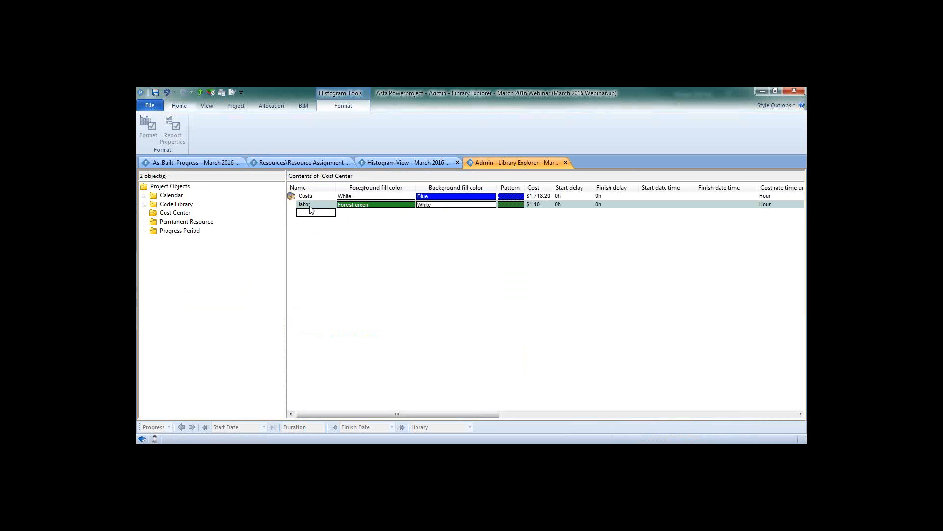
type("material")
key("Return")
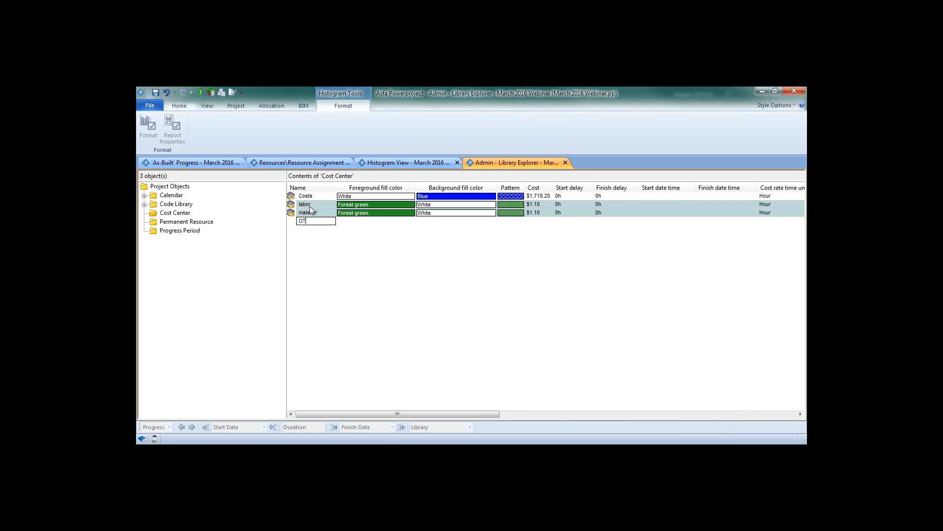
key("Return")
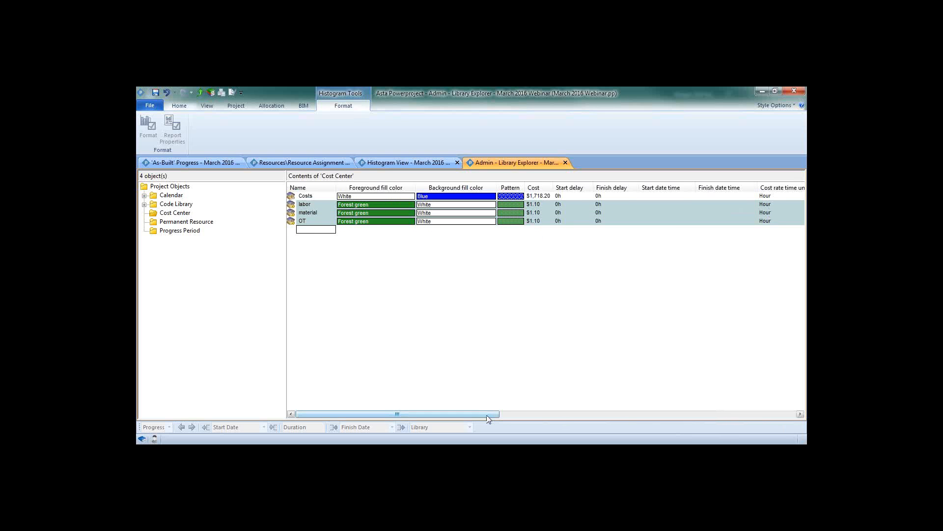
Step: Examine the cost center property columns and the nonlinear type options for OT, keeping Linear
left_click_drag(489, 418, 676, 415)
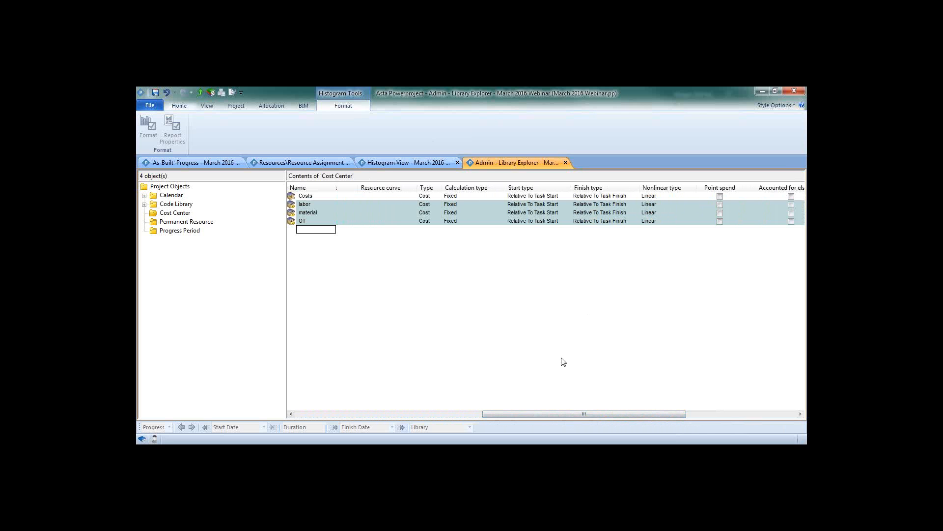
left_click_drag(550, 417, 615, 416)
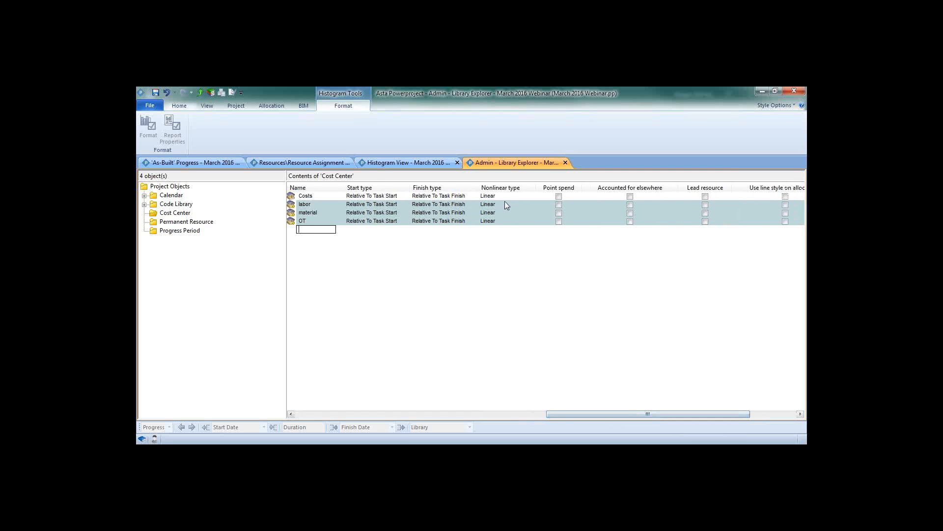
left_click(498, 221)
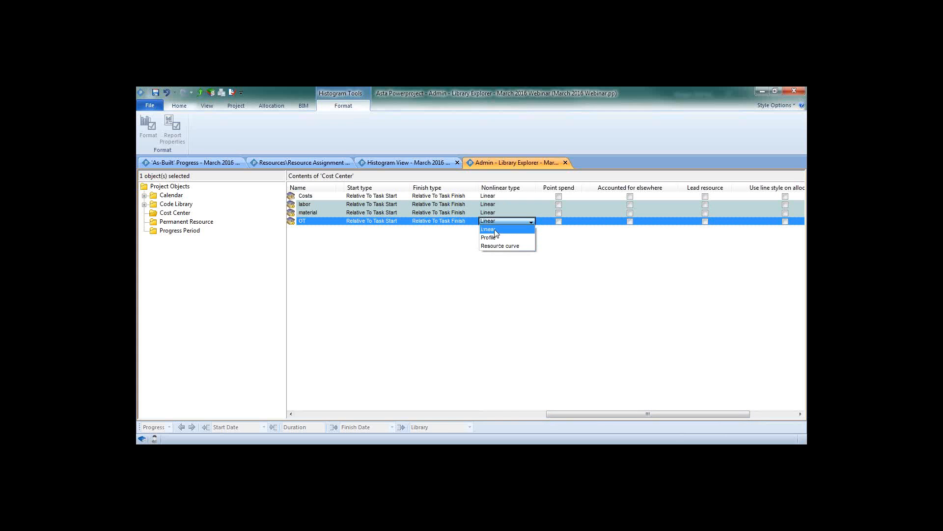
left_click(496, 229)
left_click_drag(591, 415, 336, 437)
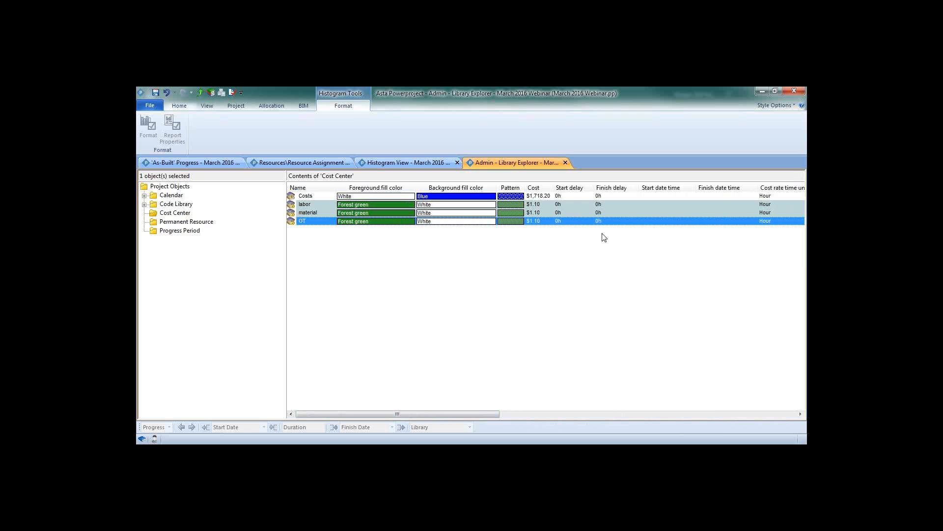
Step: Return to the 'As-Built' Progress chart and review the cost and income columns available for the table without adding one
left_click(207, 160)
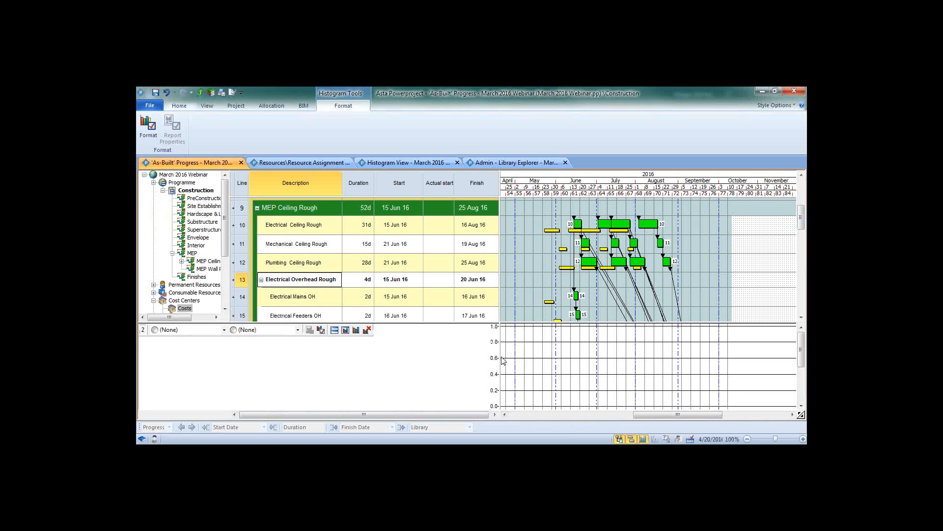
right_click(447, 191)
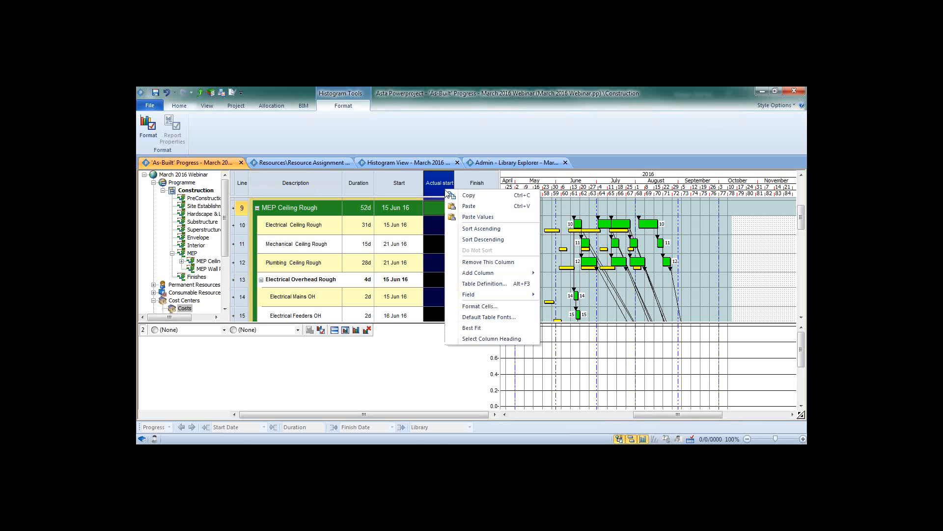
mouse_move(479, 274)
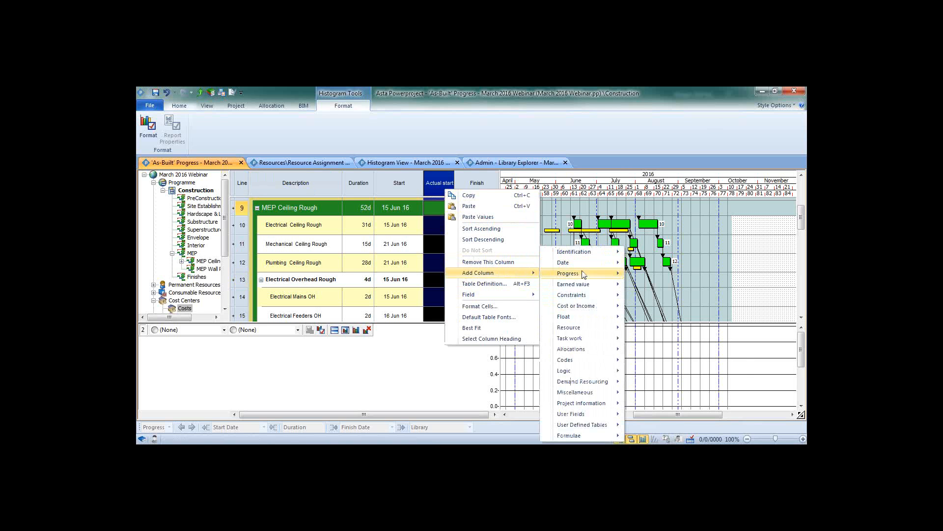
mouse_move(589, 305)
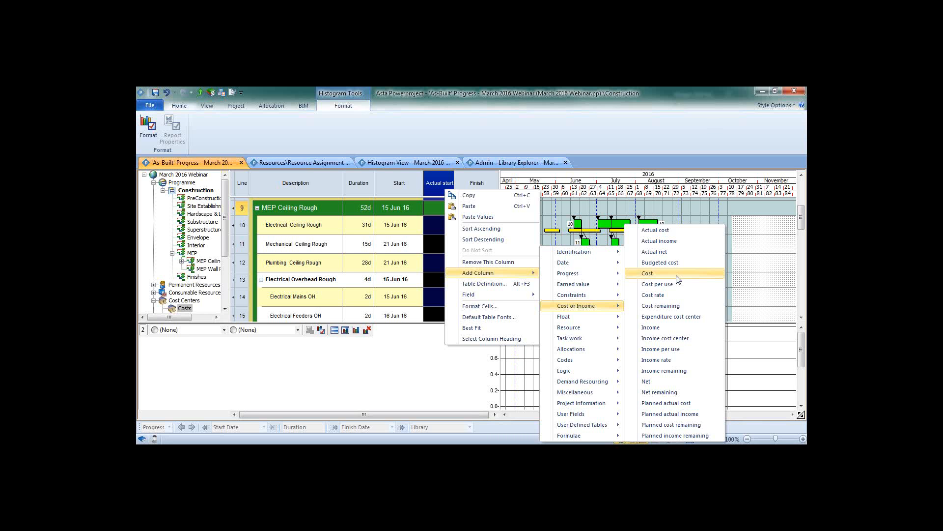
left_click(764, 386)
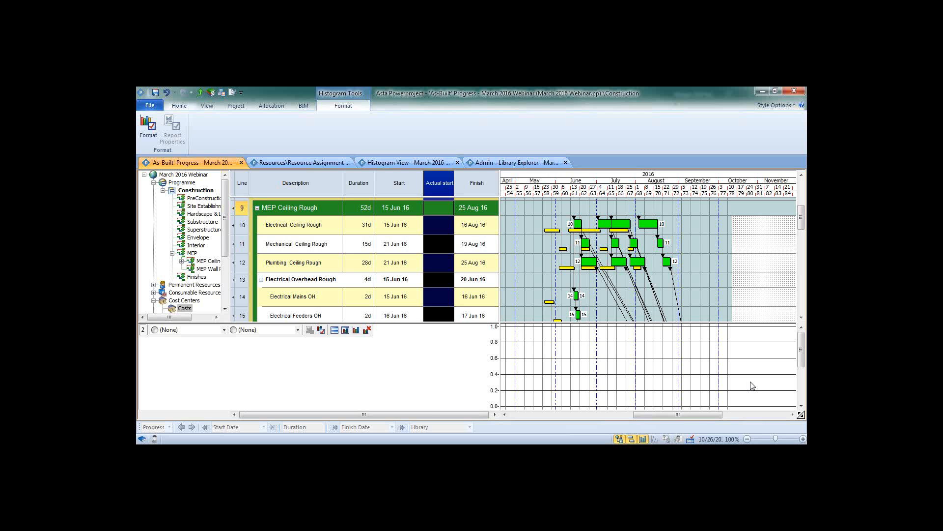
Step: Hide the histogram pane and review the MEP Ceiling Rough tasks in the Resource Assignment view
left_click(643, 438)
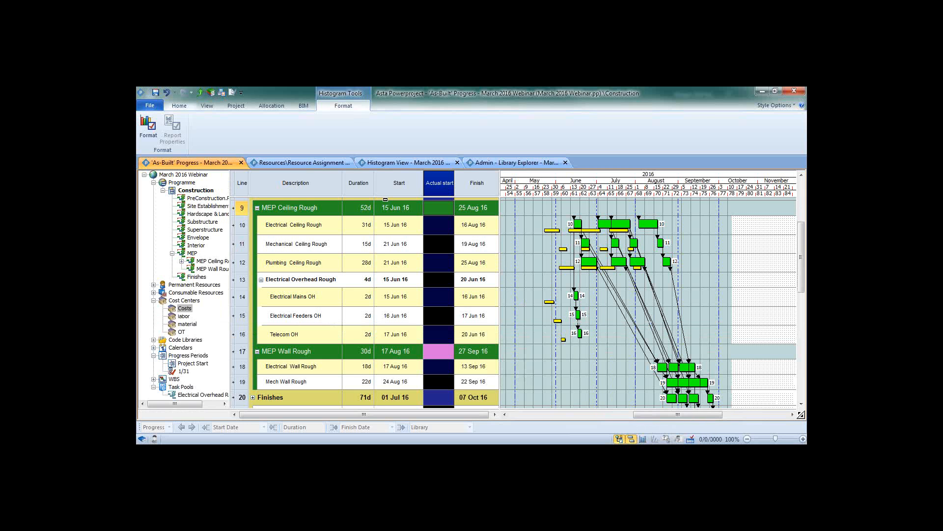
left_click(302, 162)
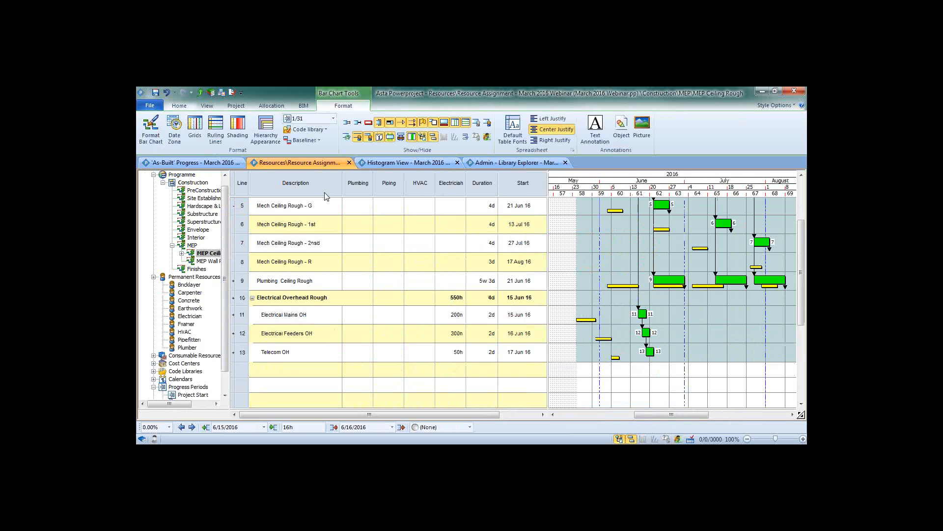
scroll(335, 213, "up", 2)
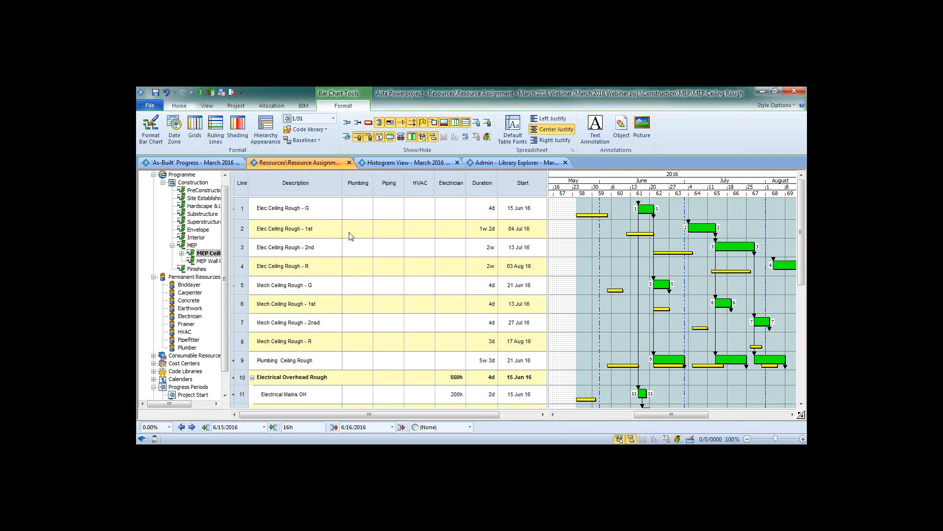
scroll(350, 236, "down", 1)
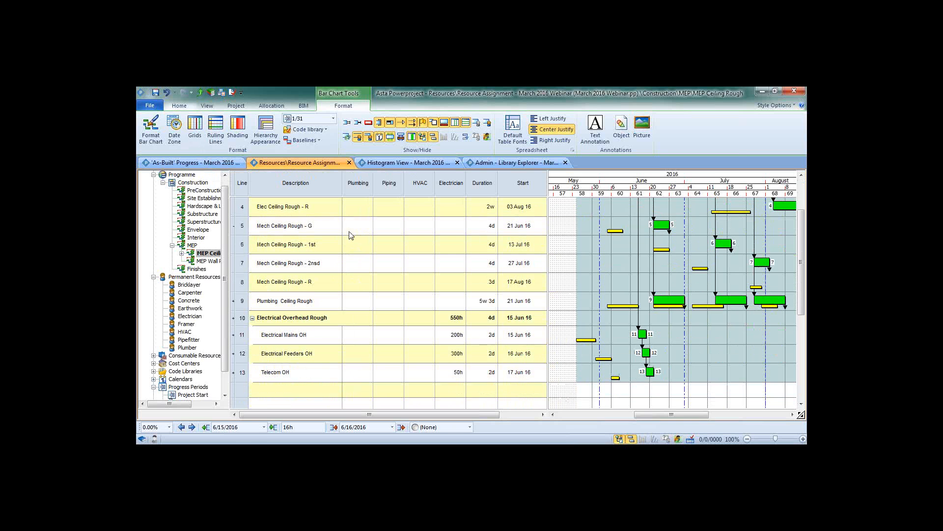
Step: Save the project and undo the latest 16 actions in the history, back through the link deletion made directly after a reschedule
left_click(155, 93)
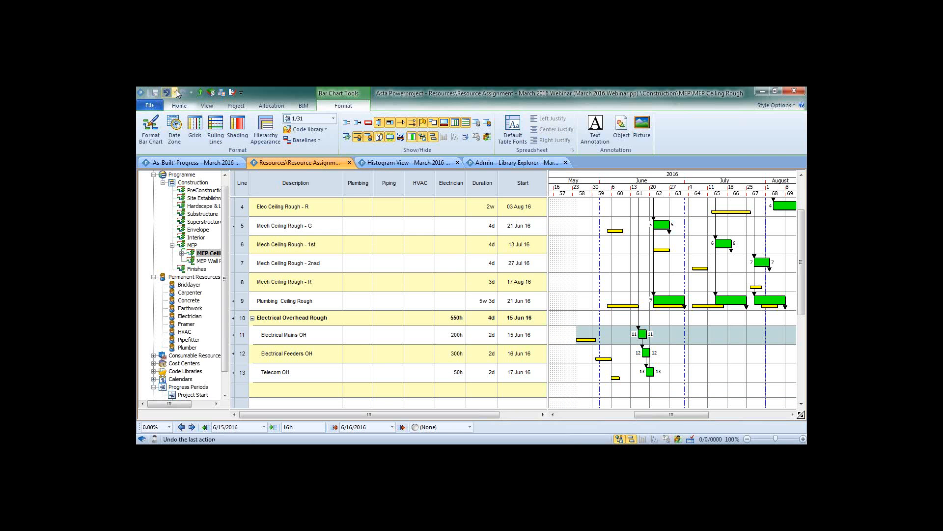
left_click(175, 92)
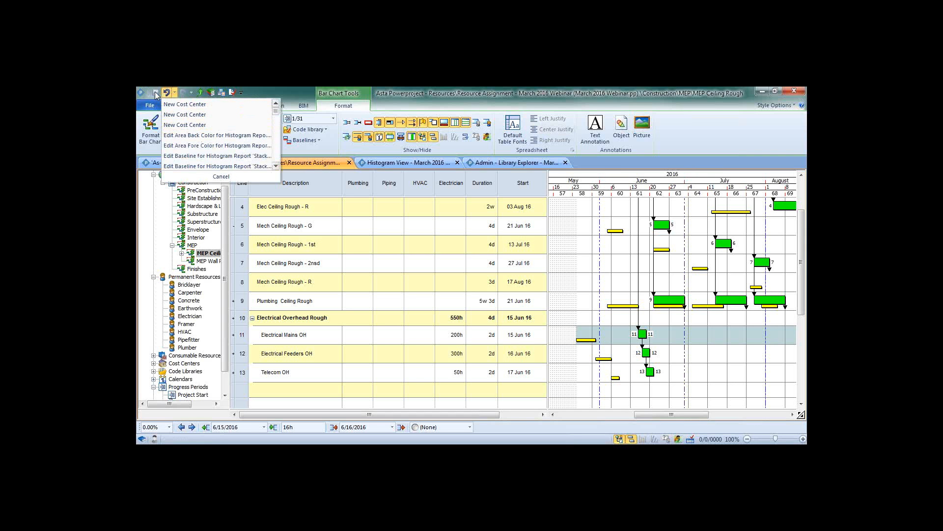
scroll(187, 111, "down", 5)
scroll(187, 118, "down", 13)
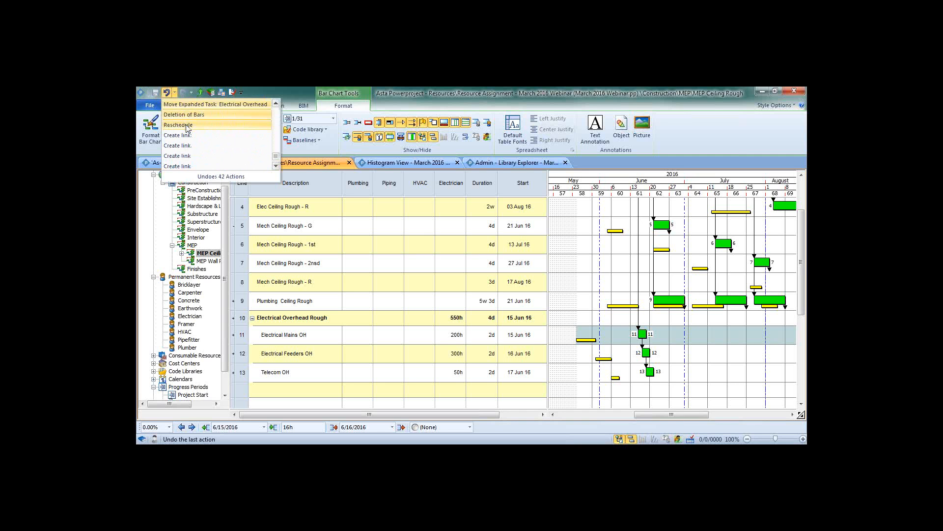
scroll(187, 127, "up", 4)
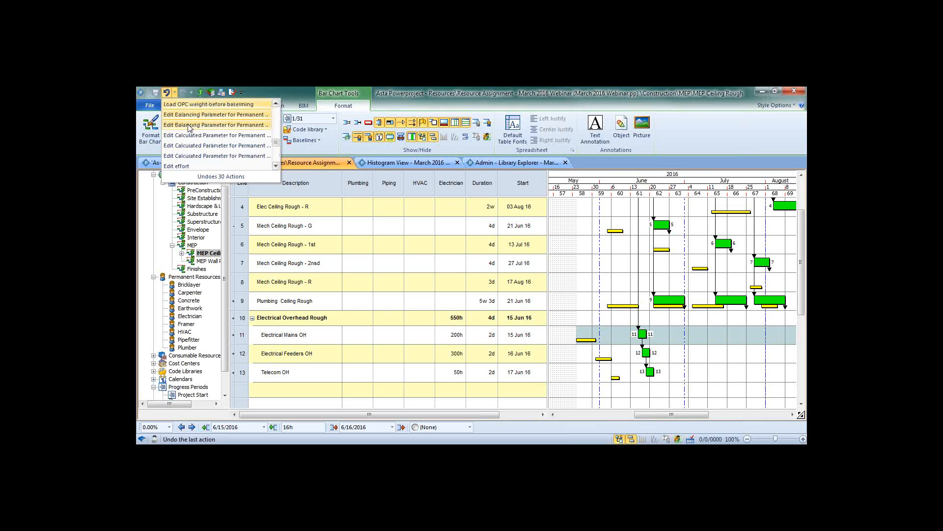
scroll(188, 127, "up", 6)
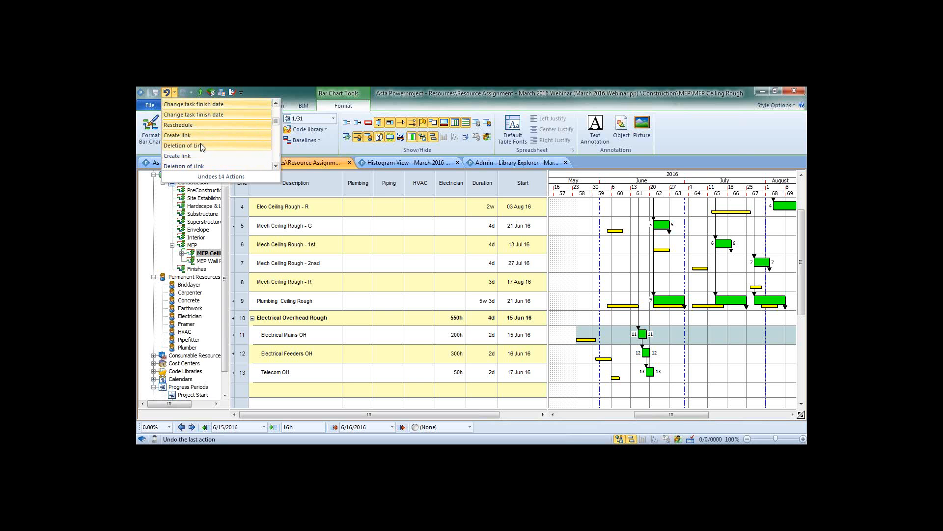
scroll(202, 143, "down", 3)
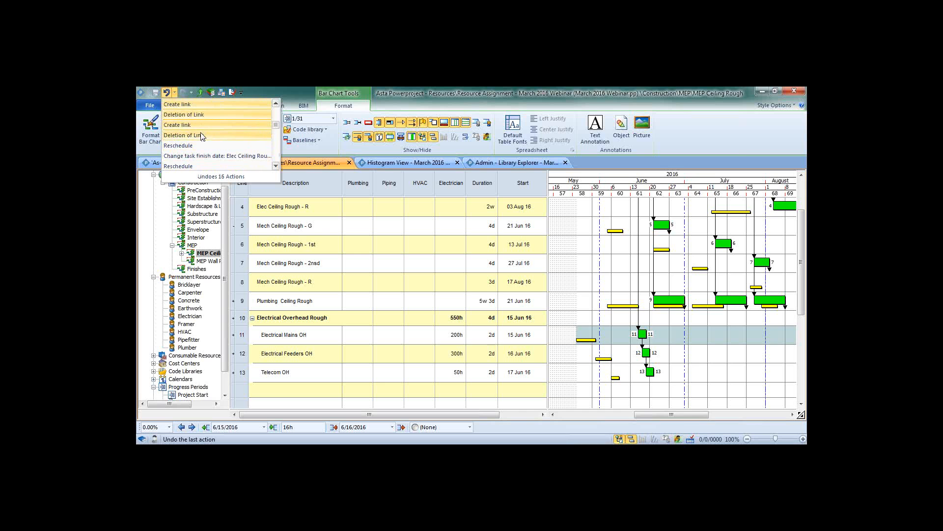
left_click(202, 138)
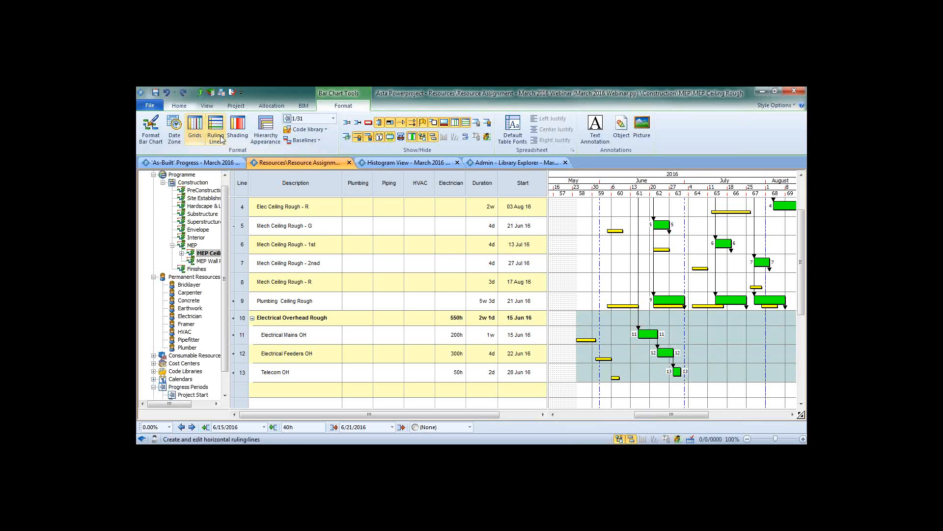